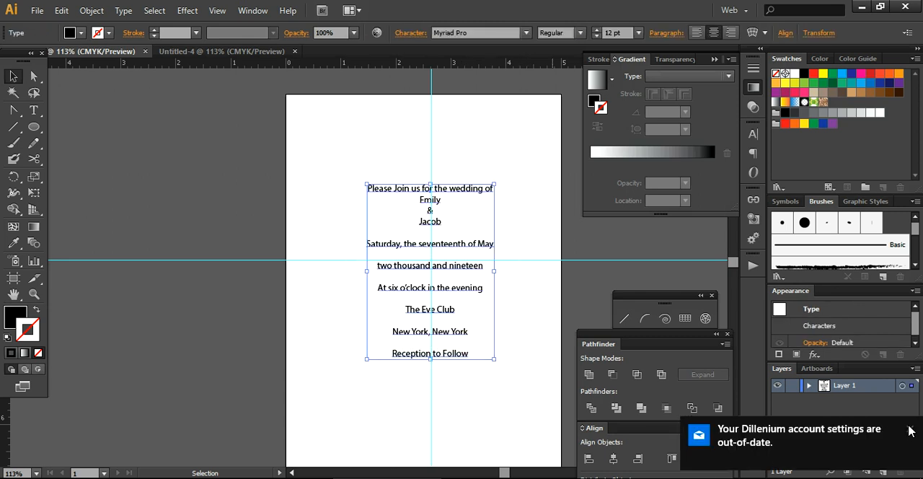
Create a new portrait document of 5 x 7 in with 0.125 in bleed on all sides, CMYK color and 300 ppi raster effects.
click(911, 429)
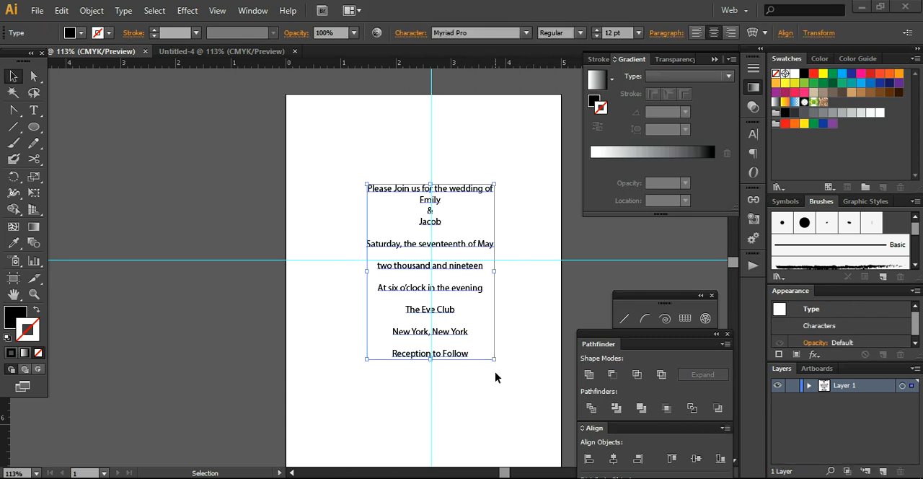
click(37, 10)
click(43, 26)
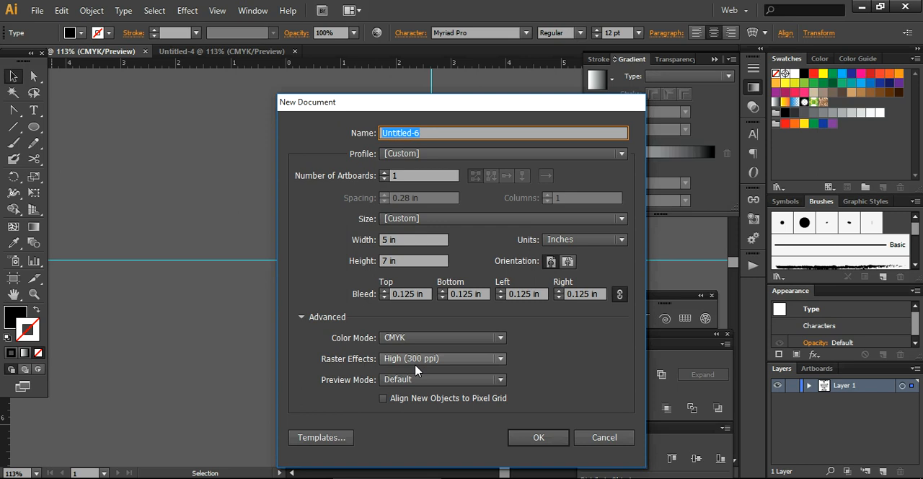
click(538, 439)
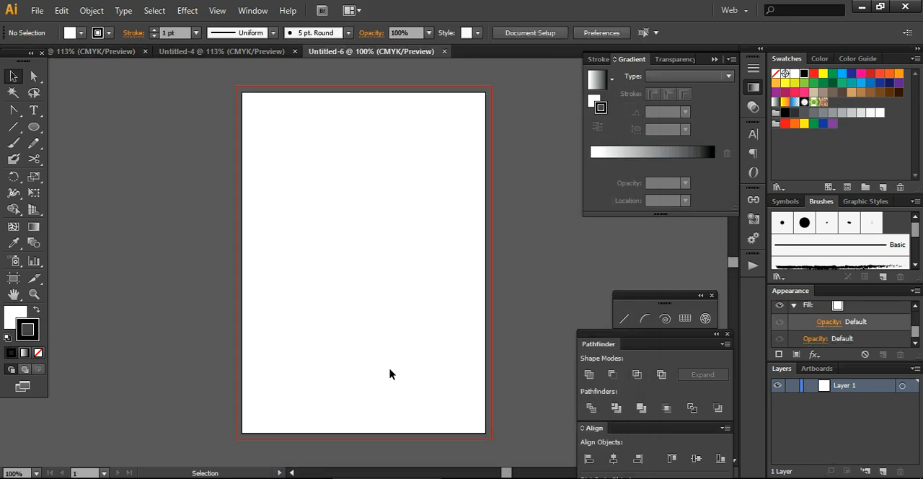
Draw a rectangle covering the whole artboard out to the bleed line, and select it.
drag(34, 127, 67, 128)
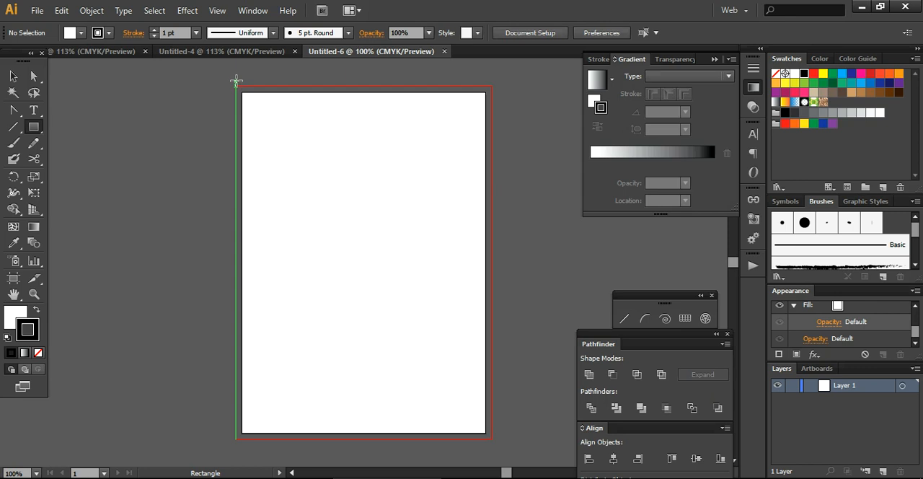
drag(235, 85, 491, 439)
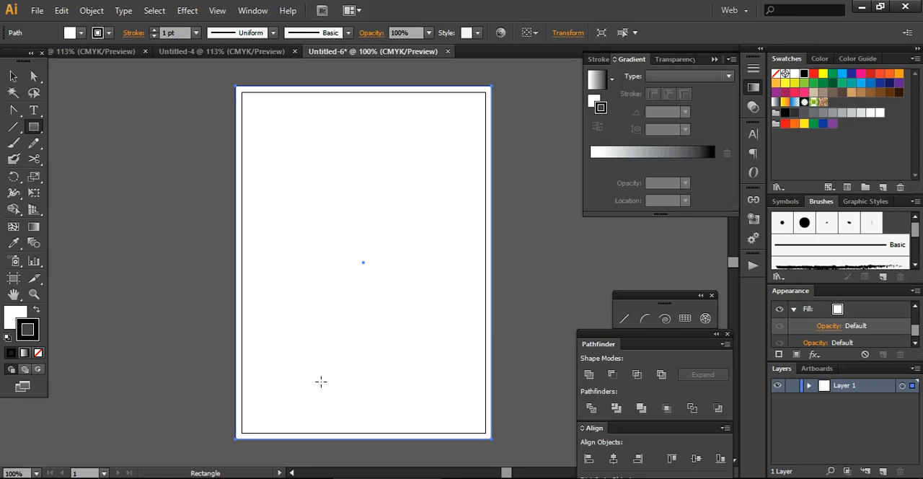
click(13, 76)
click(132, 195)
click(330, 238)
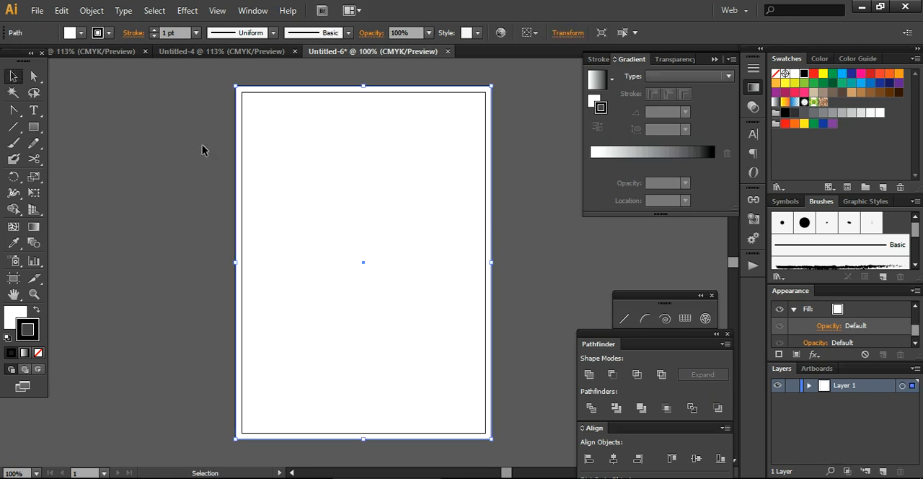
Fill the background rectangle with the light gray swatch C=0 M=0 Y=0 K=20.
click(82, 33)
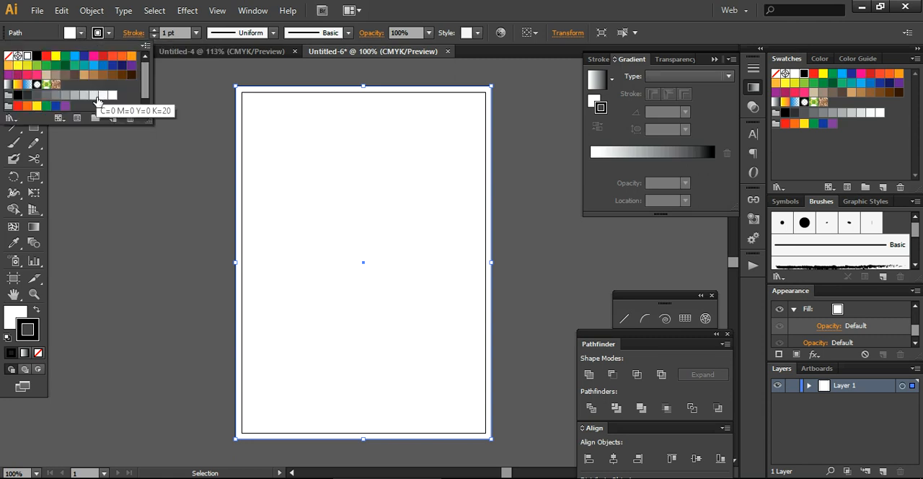
click(96, 100)
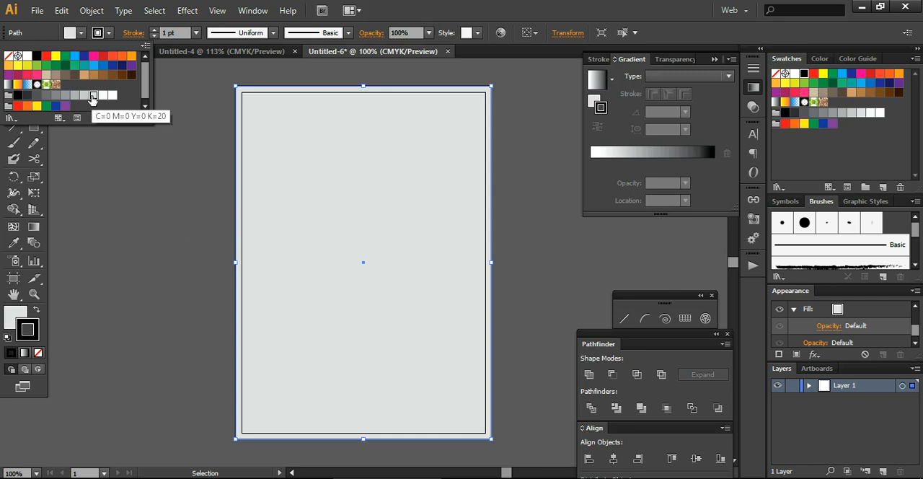
click(131, 196)
click(189, 295)
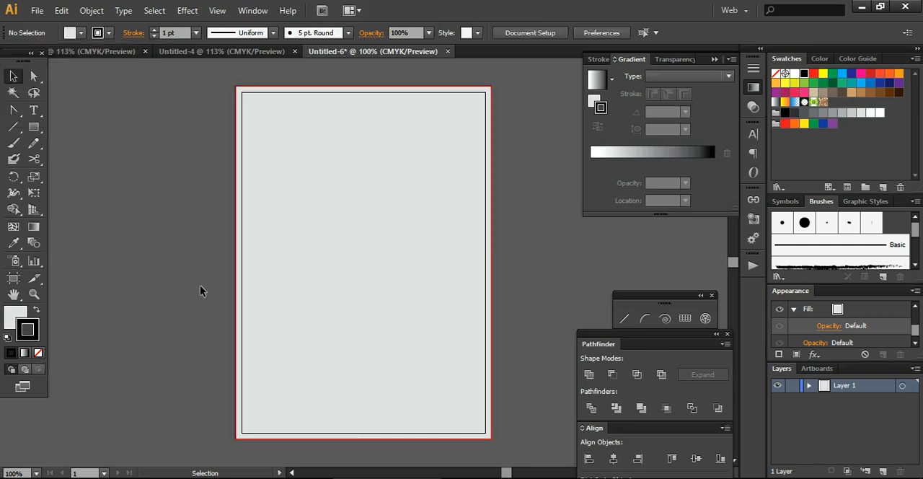
Lock the gray background rectangle in place.
click(333, 327)
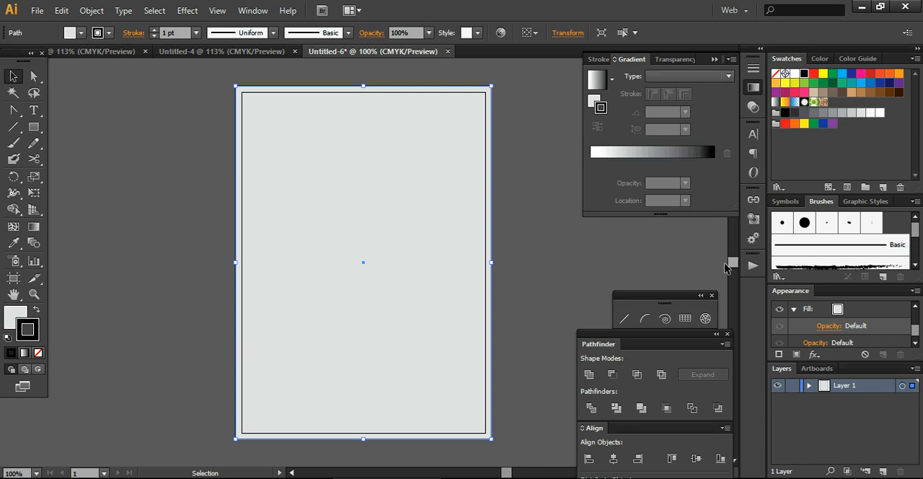
drag(524, 273, 397, 236)
key(a)
key(ctrl+shift+a)
key(v)
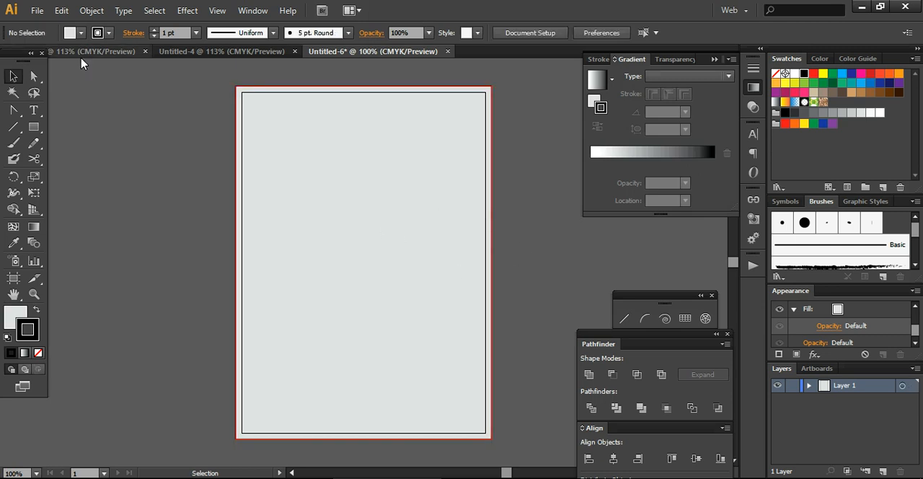
click(97, 15)
click(98, 18)
click(92, 10)
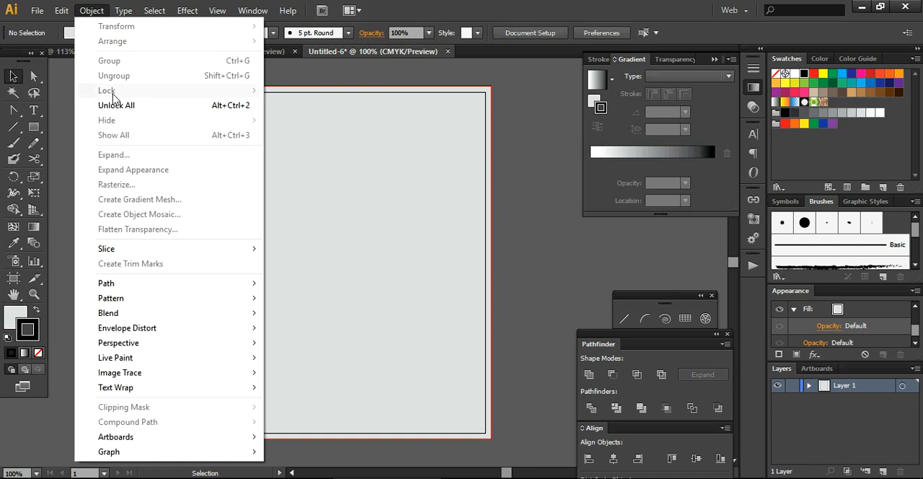
click(62, 157)
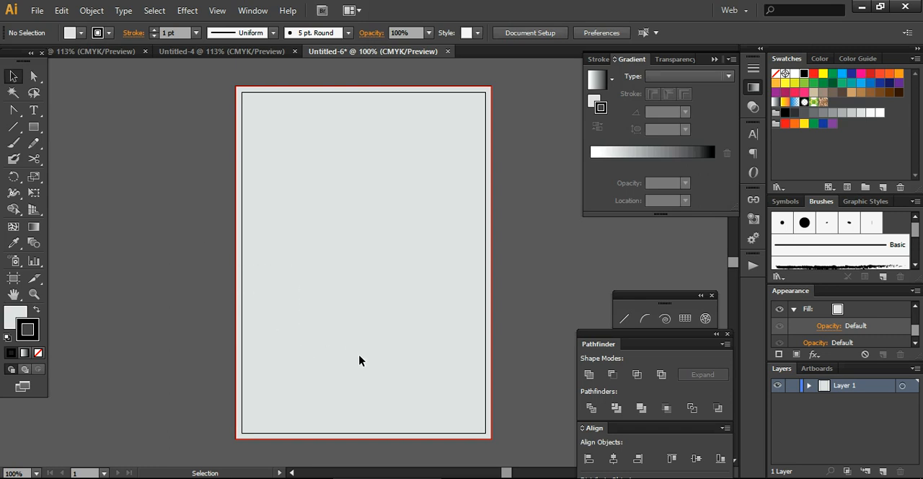
Show the rulers around the document.
key(a)
key(ctrl+r)
key(v)
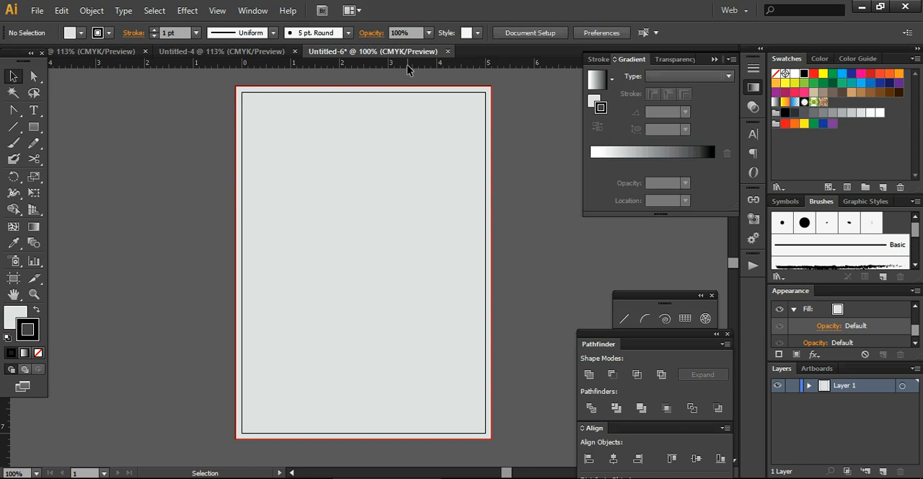
click(216, 18)
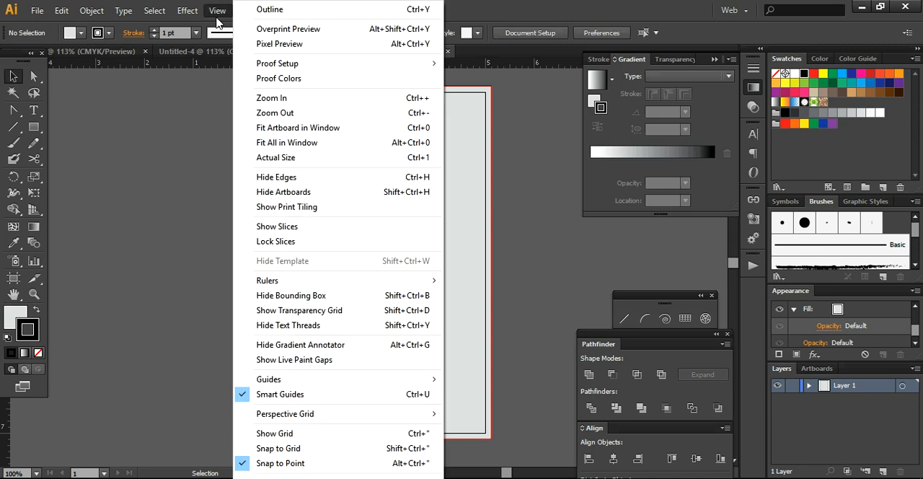
mouse_move(283, 286)
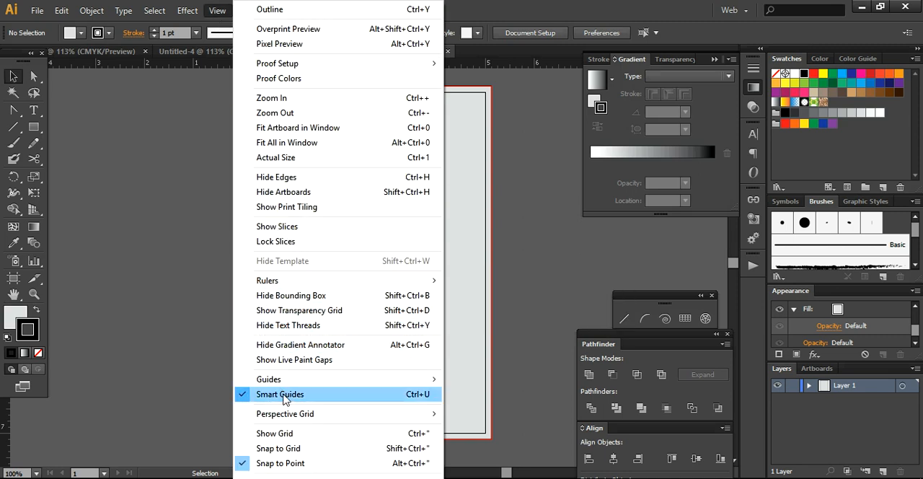
click(186, 340)
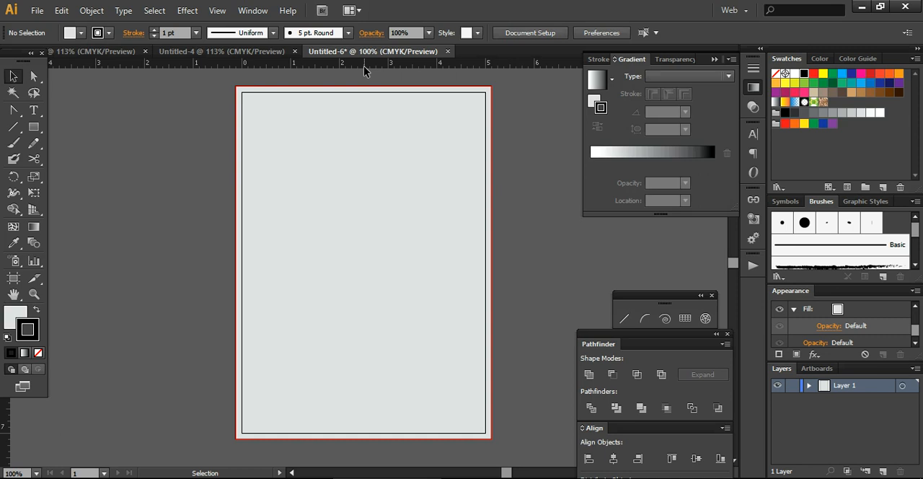
Place guides about 0.3 in inside all four artboard edges, plus a vertical guide through the center at 2.5 in.
drag(363, 65, 364, 110)
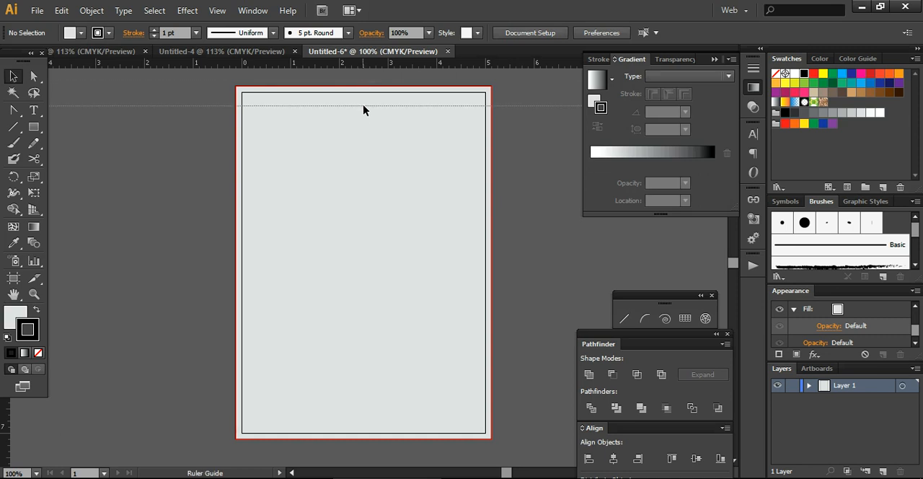
drag(363, 109, 363, 109)
drag(365, 62, 366, 424)
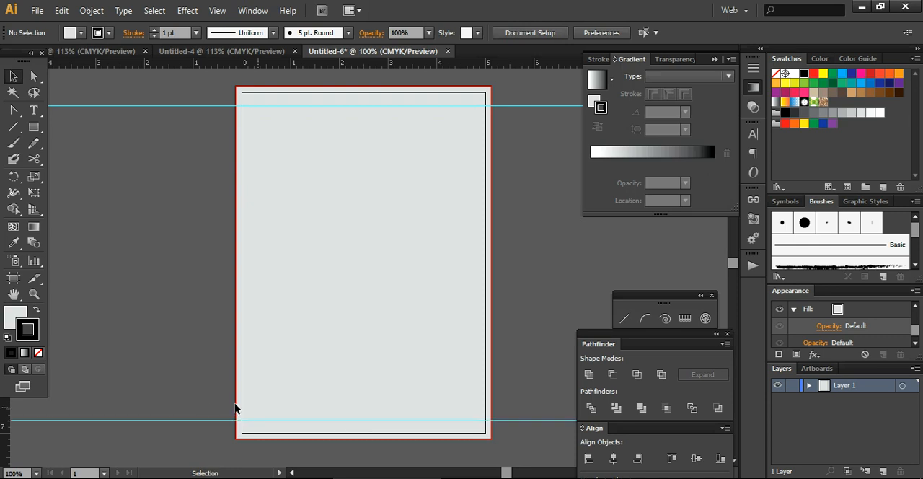
drag(6, 413, 254, 417)
drag(5, 429, 473, 367)
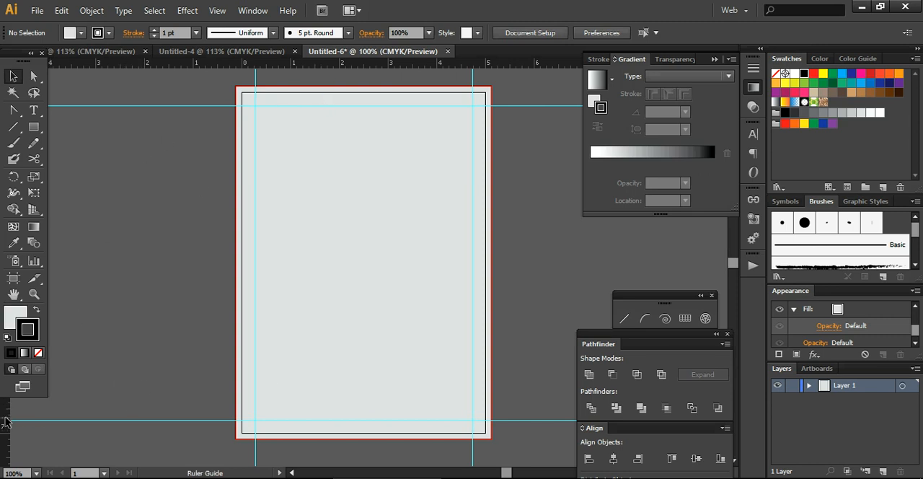
drag(6, 422, 363, 351)
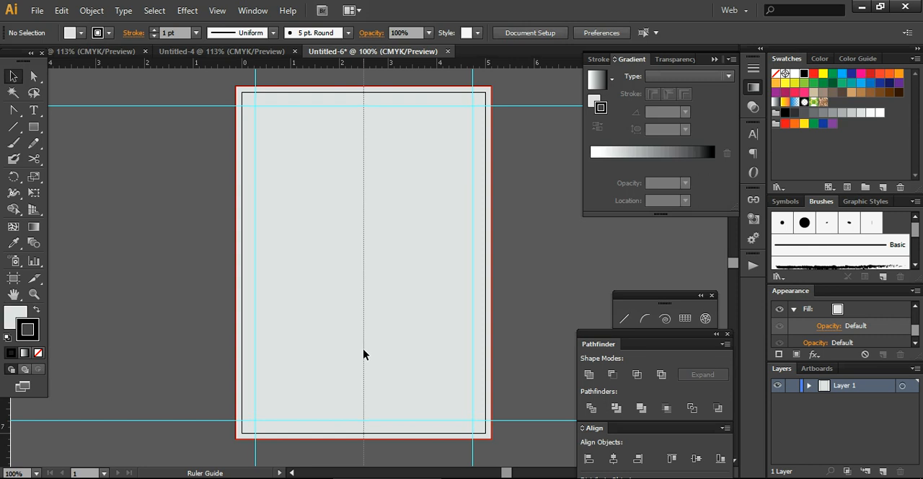
drag(364, 354, 363, 353)
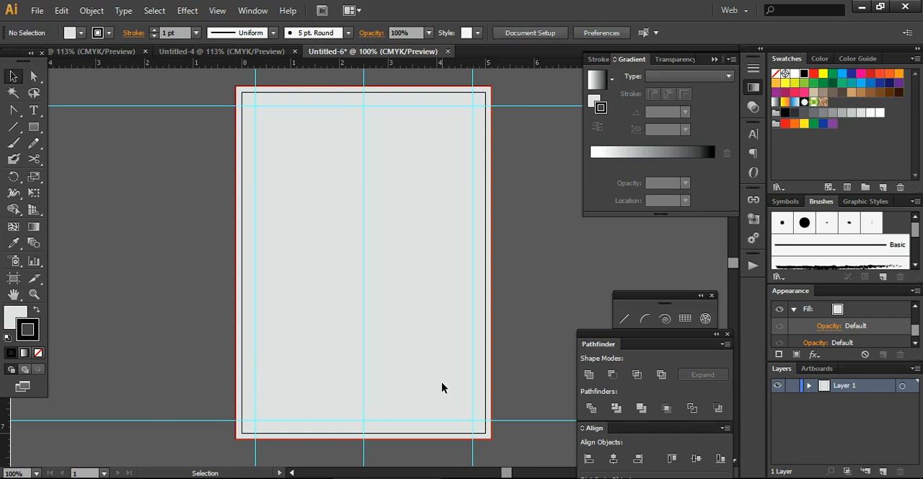
key(a)
key(ctrl+v)
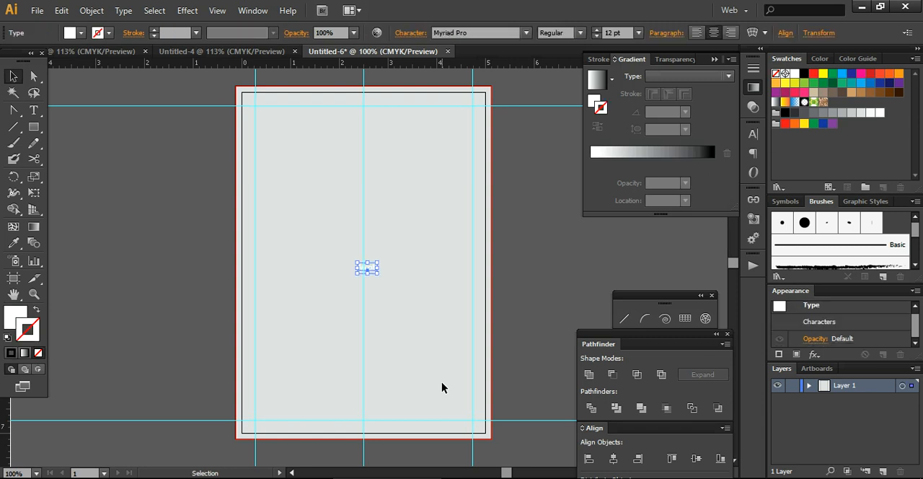
click(443, 383)
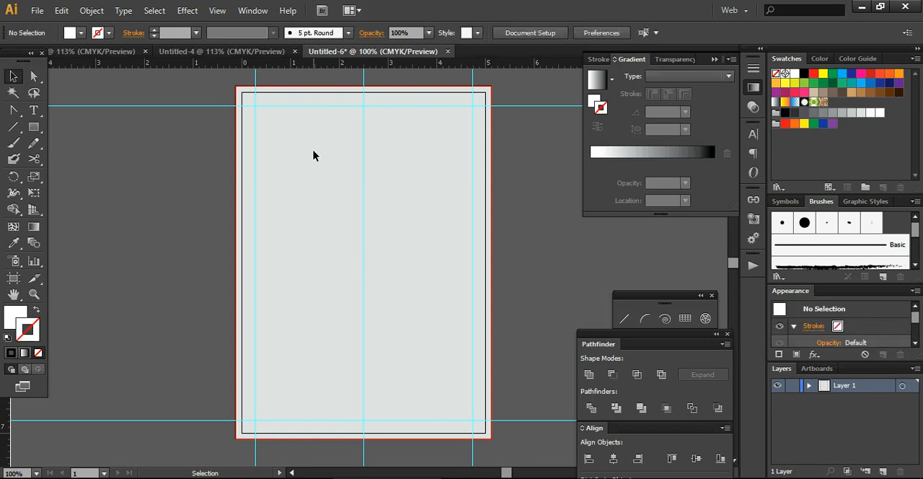
Copy the wedding invitation text from the first open document and paste it into Untitled-6.
click(114, 52)
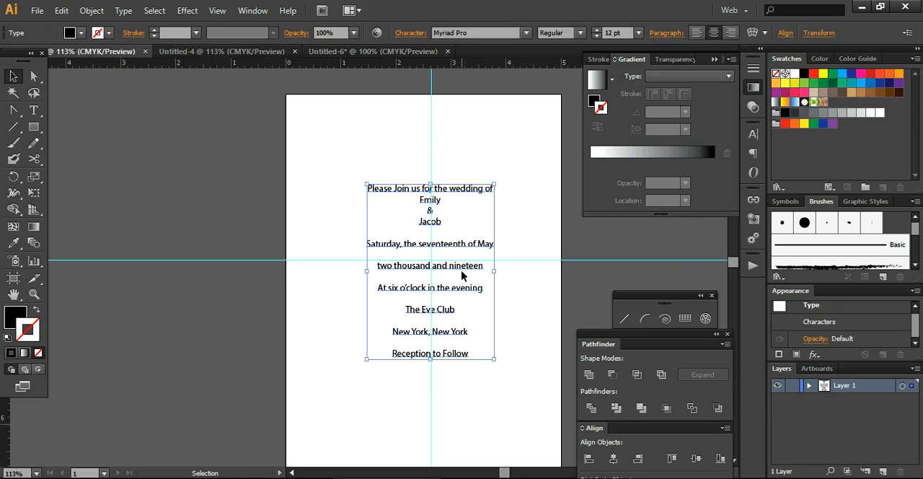
key(ctrl+c)
click(395, 54)
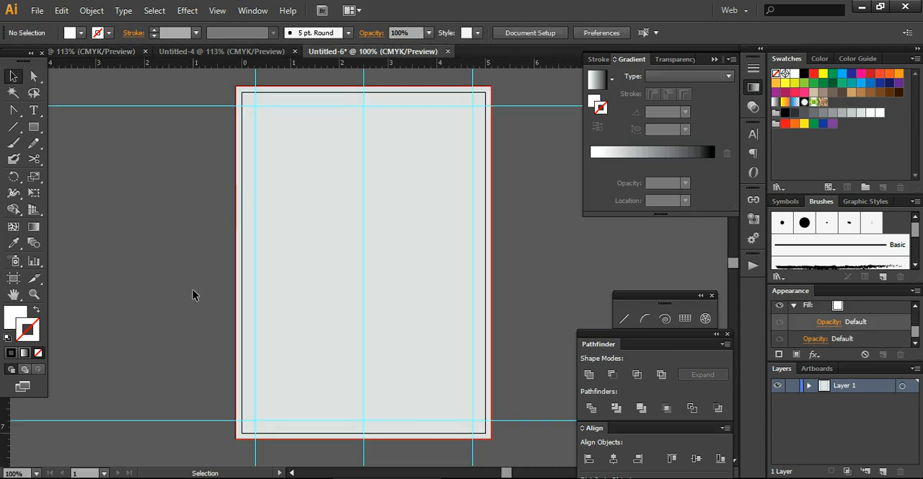
key(ctrl+v)
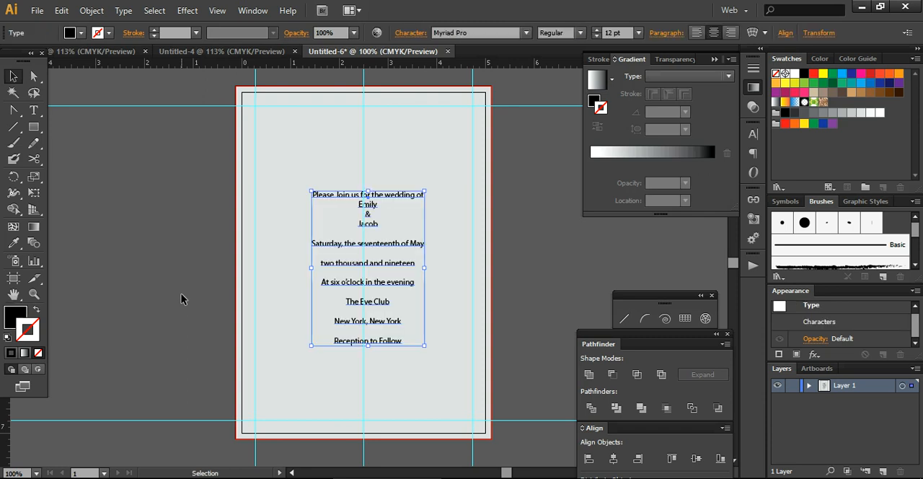
Move the invitation text to the lower part of the card, centered on the vertical middle guide, and deselect it.
drag(371, 270, 490, 295)
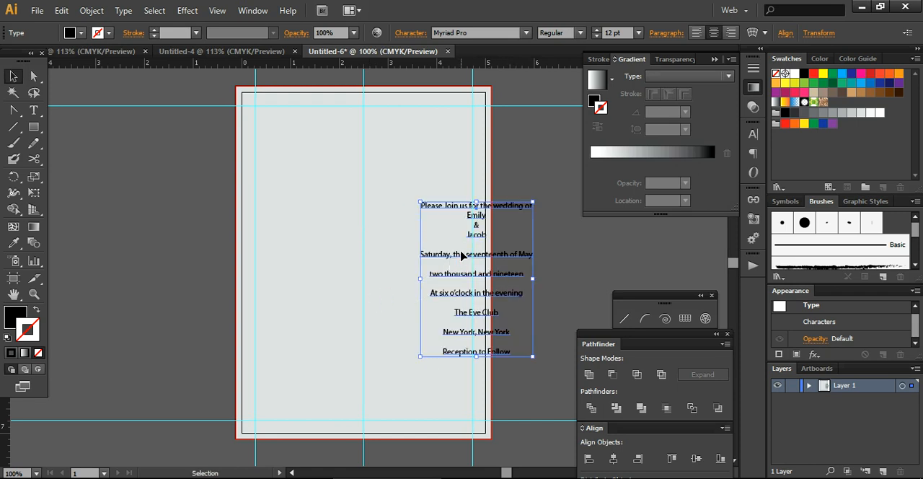
drag(462, 255, 348, 287)
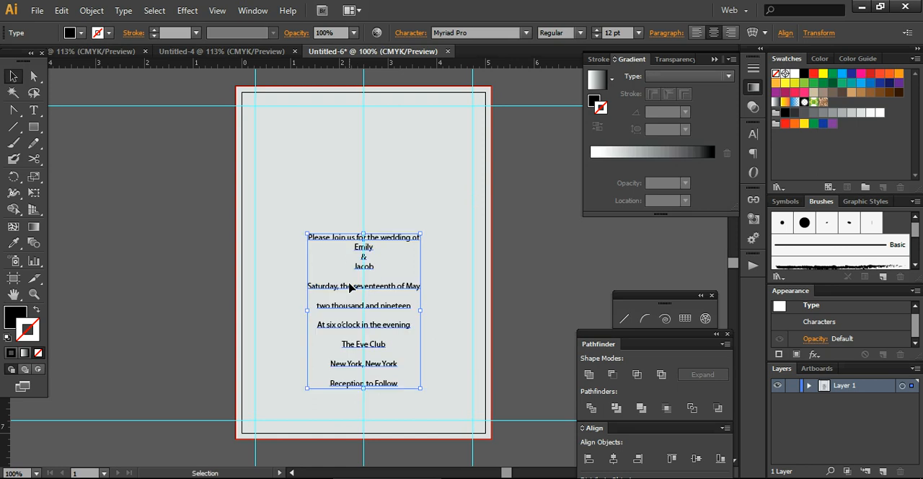
click(558, 298)
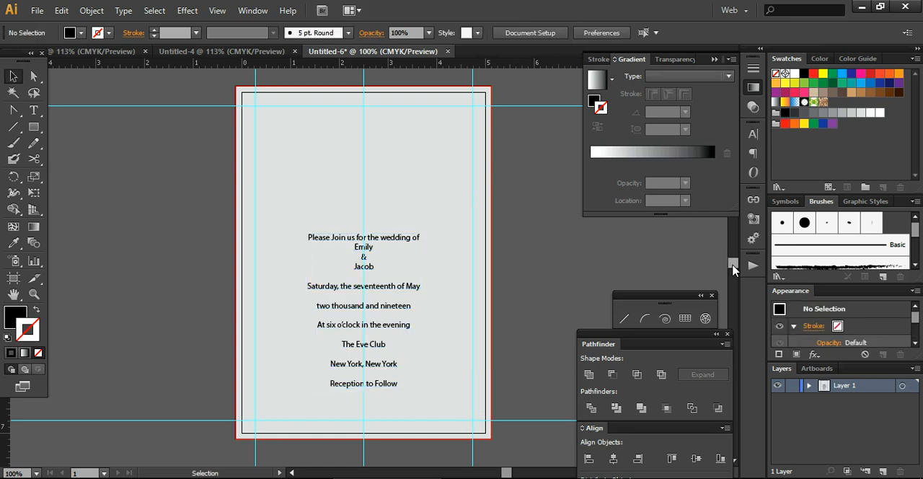
Add a horizontal guide across the empty canvas well above the artboard.
scroll(732, 266, up, 2)
scroll(732, 265, up, 6)
drag(733, 257, 731, 248)
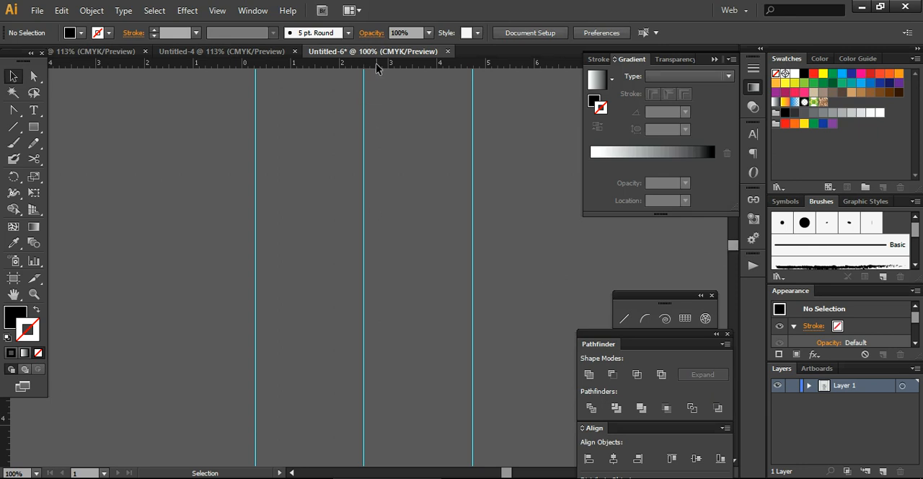
drag(375, 62, 385, 244)
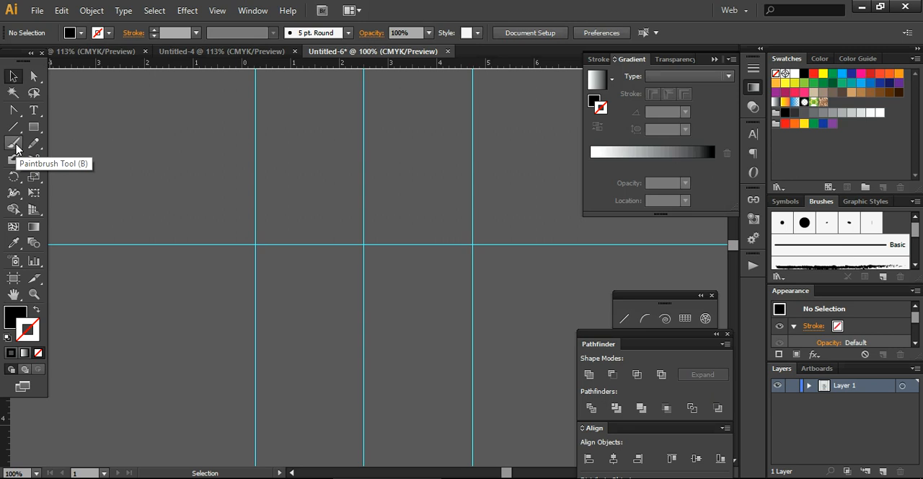
Draw a flat black ellipse about 1.9 in wide and 0.5 in high on the empty canvas, left of the vertical guides.
click(34, 127)
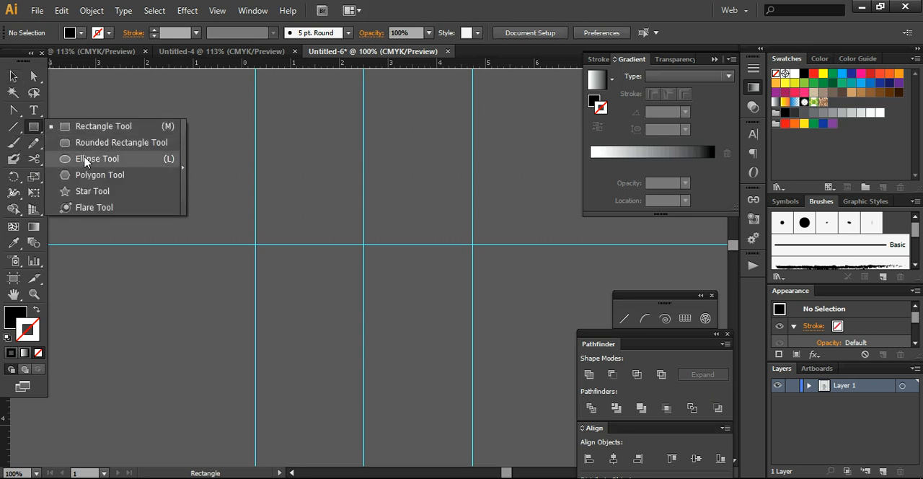
click(85, 159)
drag(138, 157, 230, 182)
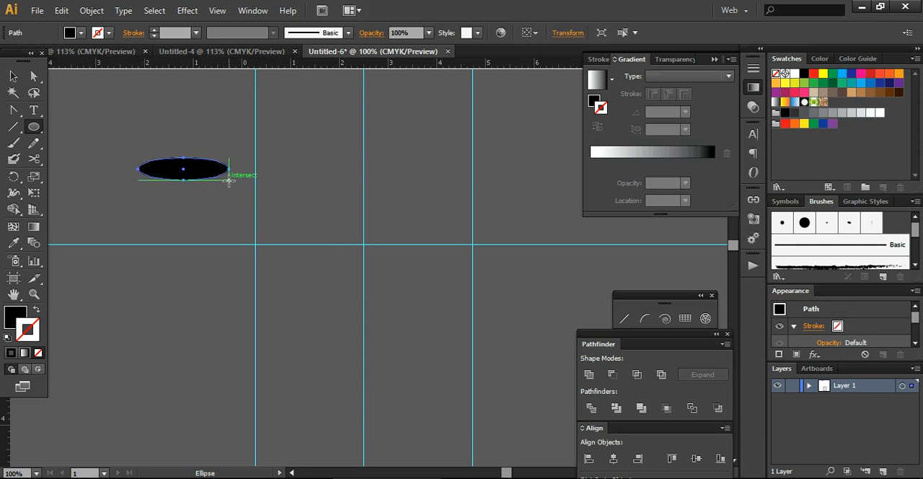
Switch to the Paintbrush tool and review its options.
click(14, 148)
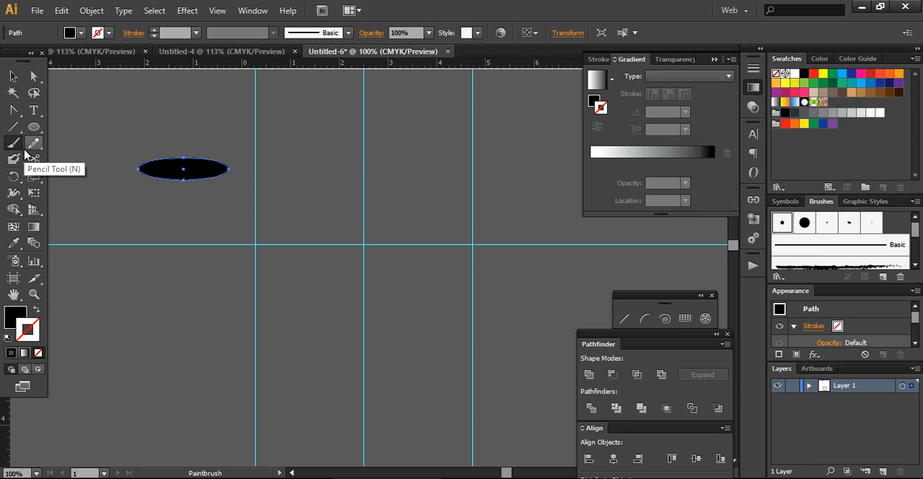
double_click(14, 146)
click(465, 419)
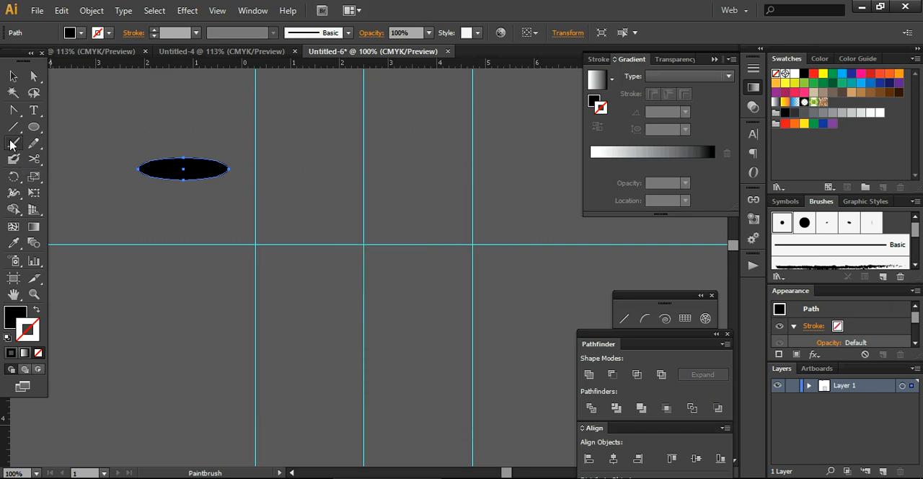
Convert the black ellipse's two outer end anchor points to corner points, giving it pointed tips, and deselect it.
click(13, 112)
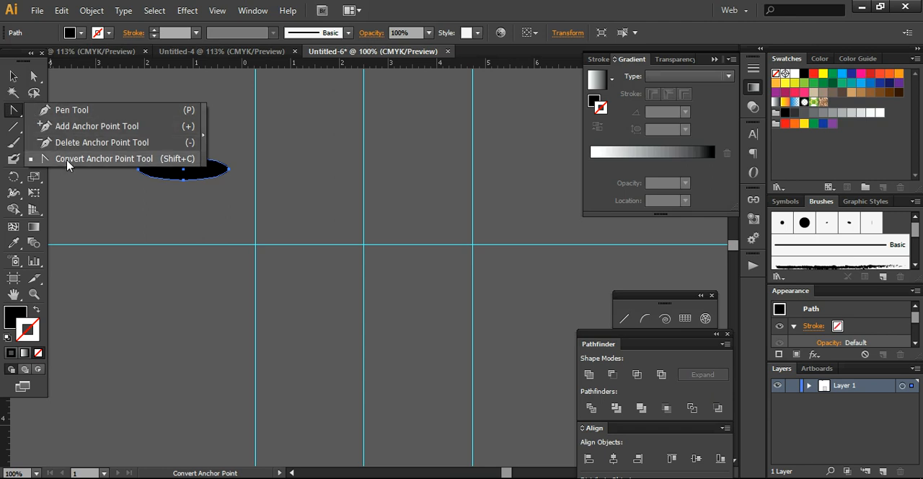
click(67, 165)
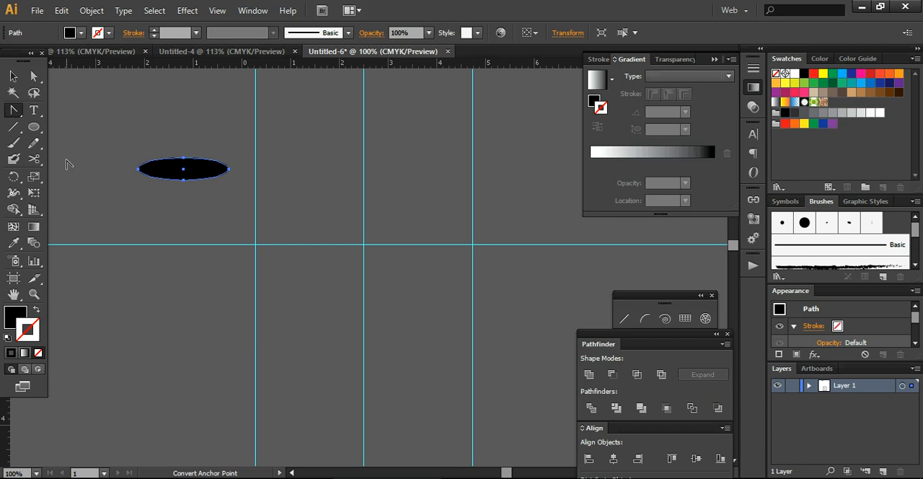
click(138, 169)
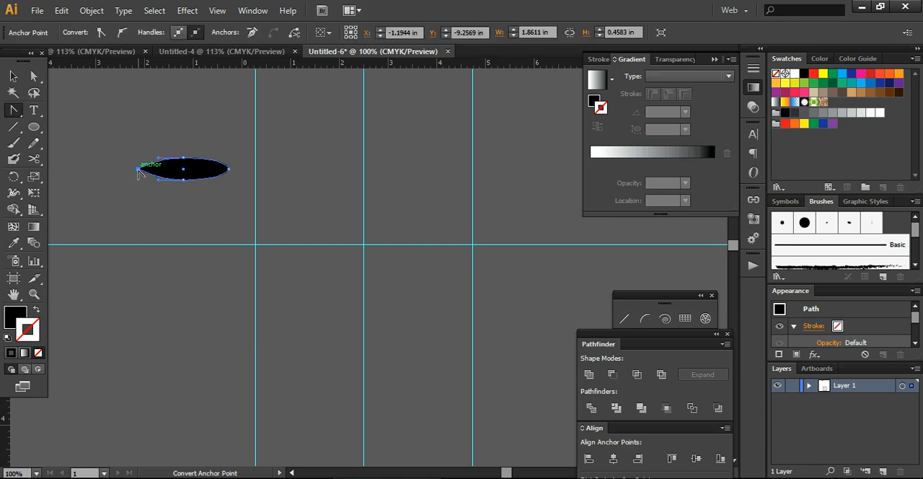
click(229, 171)
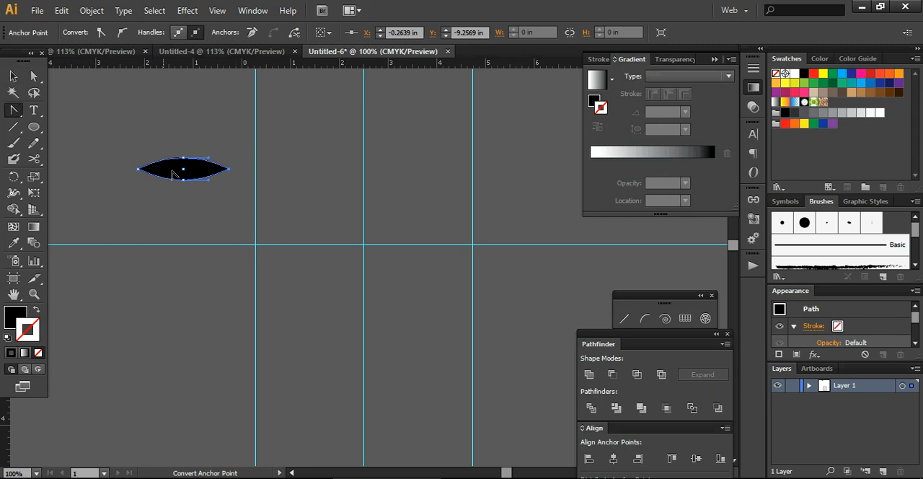
click(13, 76)
click(145, 256)
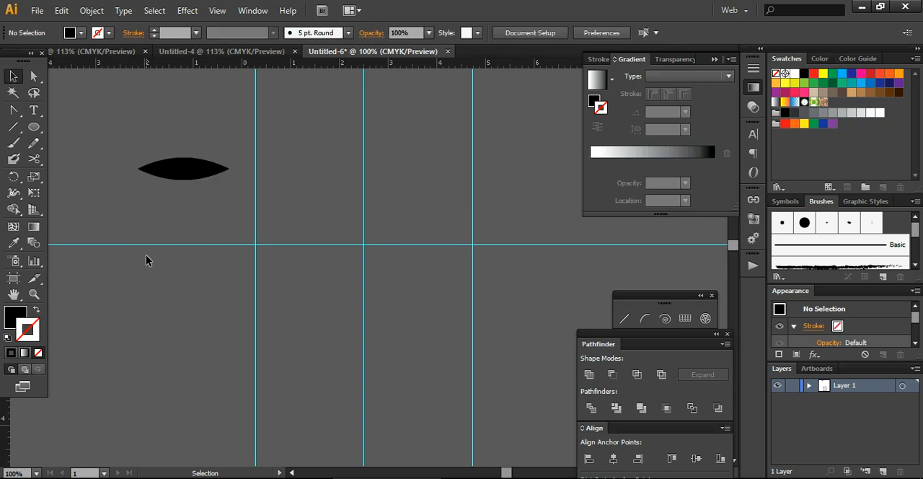
Stretch the pointed shape's left tip slightly outward so the shape is about 2.08 in long, and deselect it.
click(189, 178)
key(a)
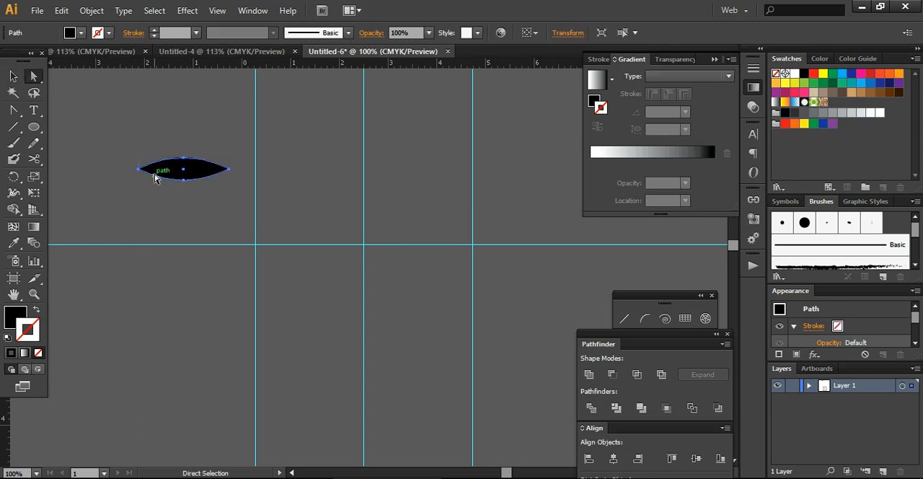
click(138, 172)
drag(138, 174, 128, 172)
click(225, 171)
drag(224, 170, 229, 170)
click(13, 75)
click(131, 236)
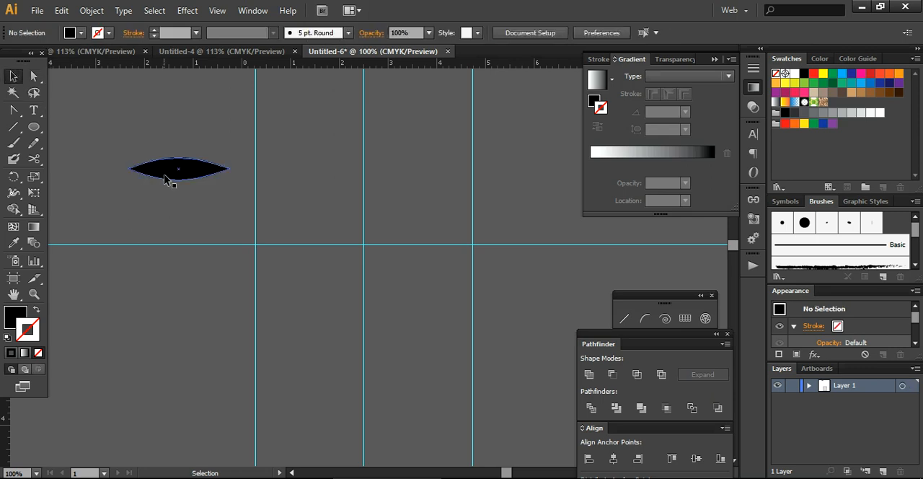
Create an Art Brush from the pointed shape with Tints colorization, Scale Proportionately and 82% width, and delete the original shape.
mouse_move(165, 177)
mouse_down()
mouse_move(180, 161)
mouse_move(552, 186)
mouse_move(653, 222)
mouse_move(824, 247)
mouse_up()
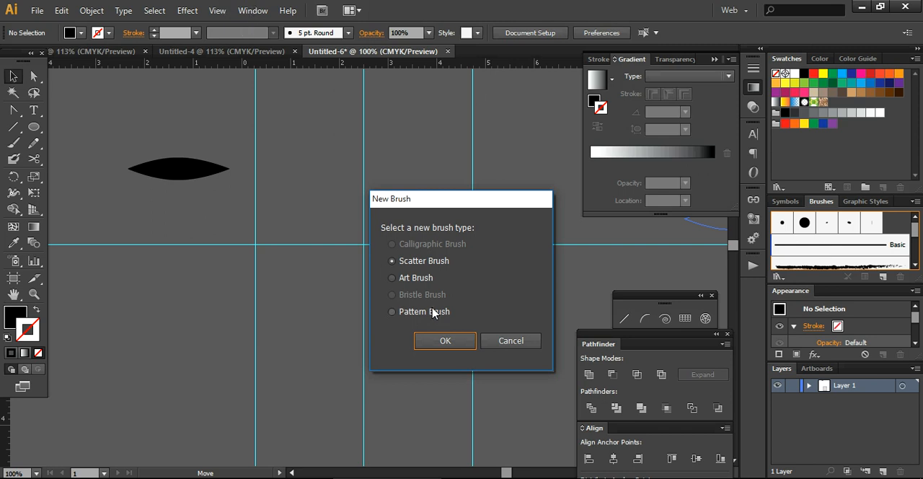
click(421, 285)
click(442, 341)
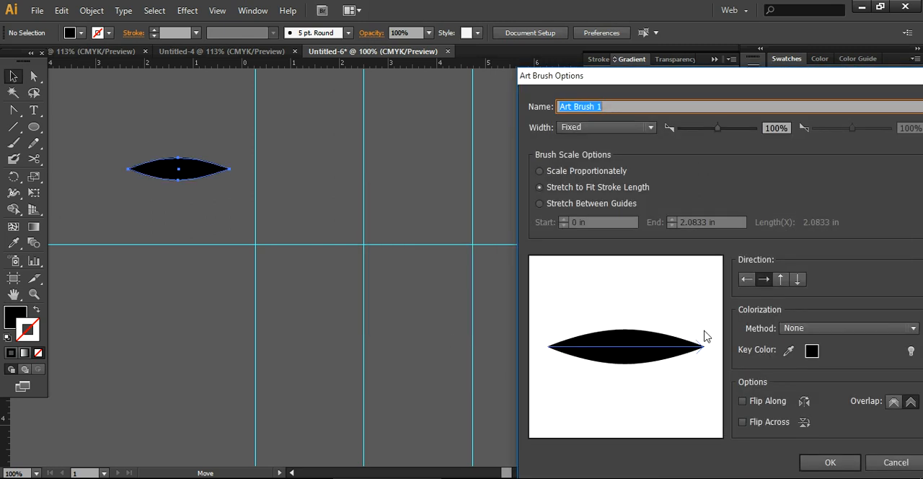
click(821, 328)
click(801, 362)
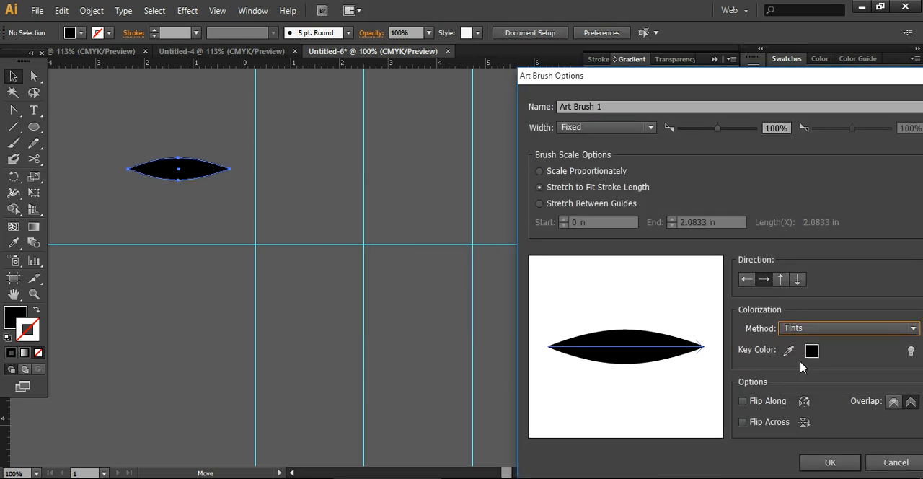
click(811, 327)
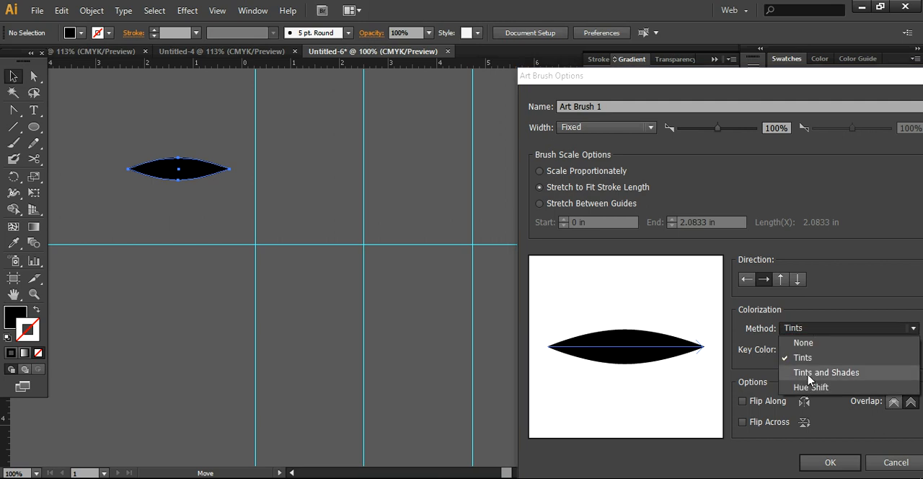
click(799, 328)
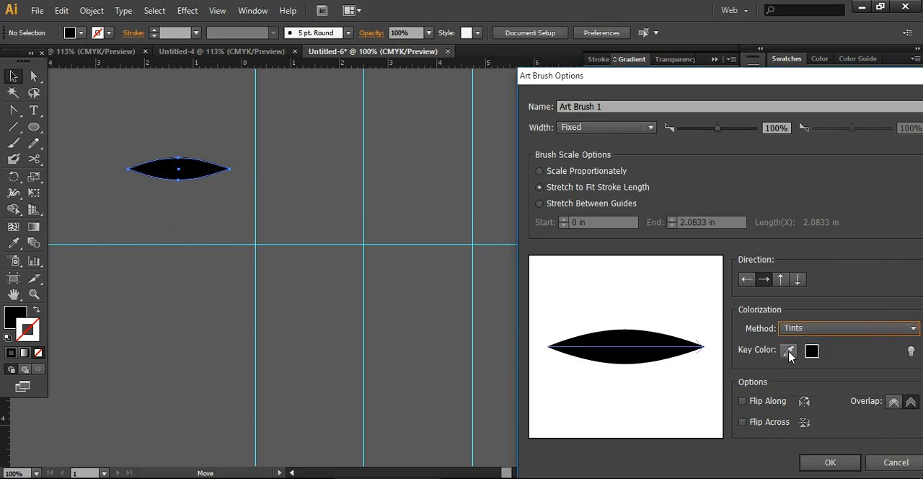
click(547, 173)
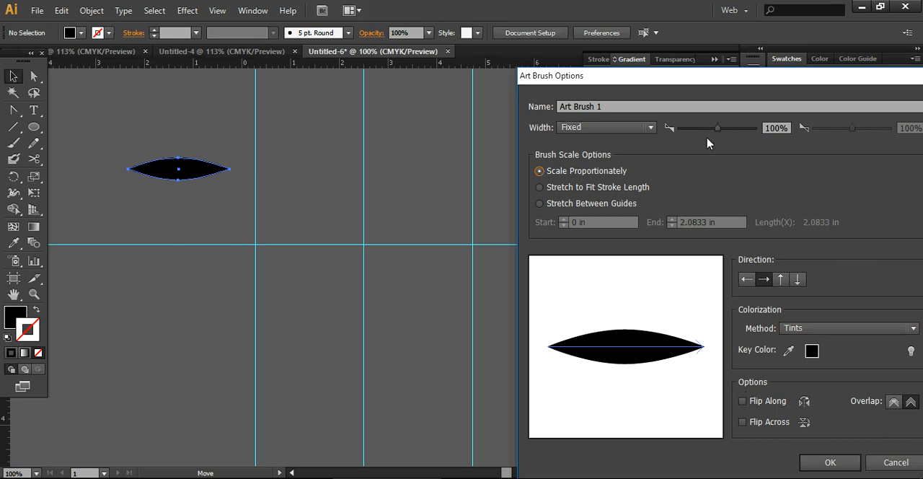
drag(718, 129, 712, 133)
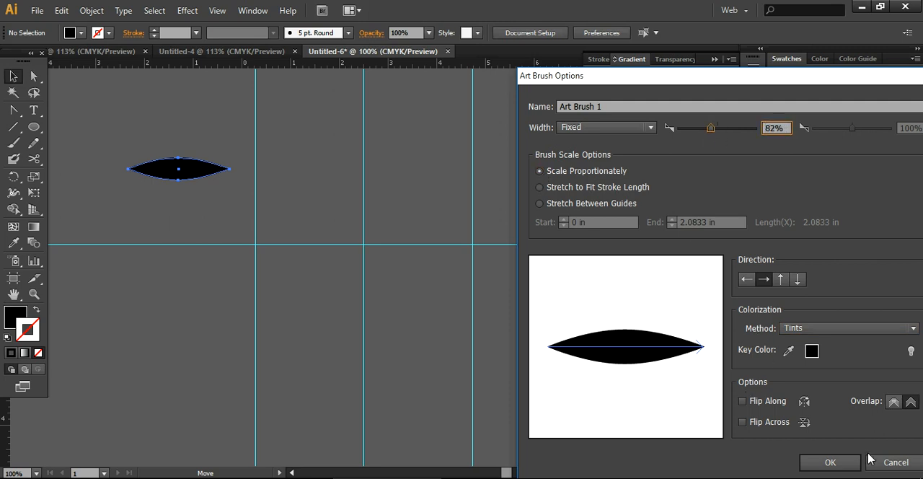
click(830, 462)
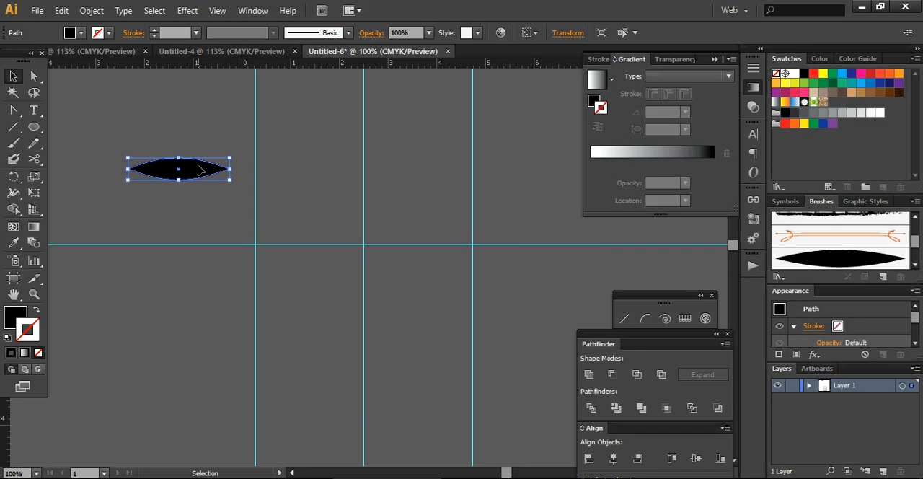
key(Delete)
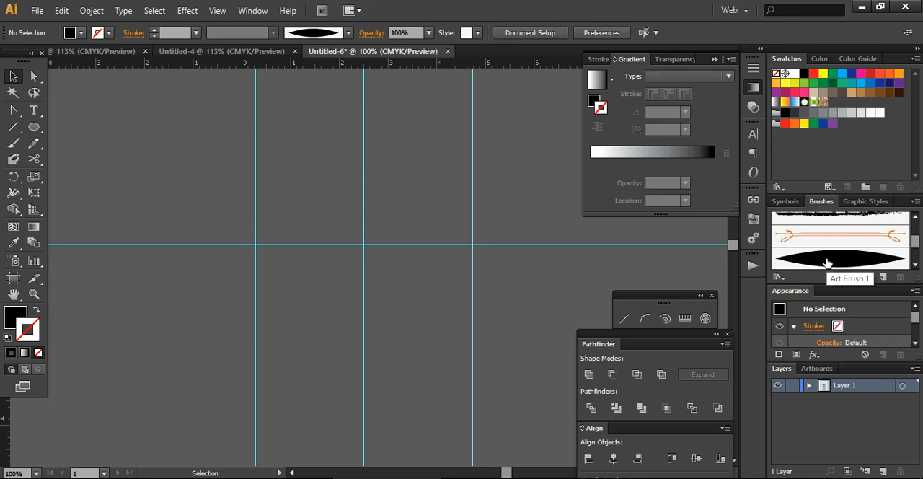
Set up the Paintbrush tool with no fill and a black stroke of 0.5 pt.
click(12, 148)
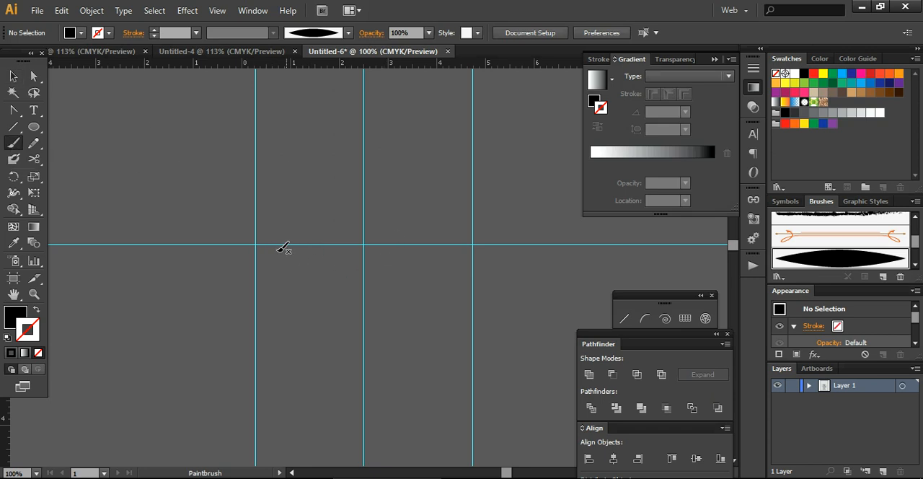
click(79, 33)
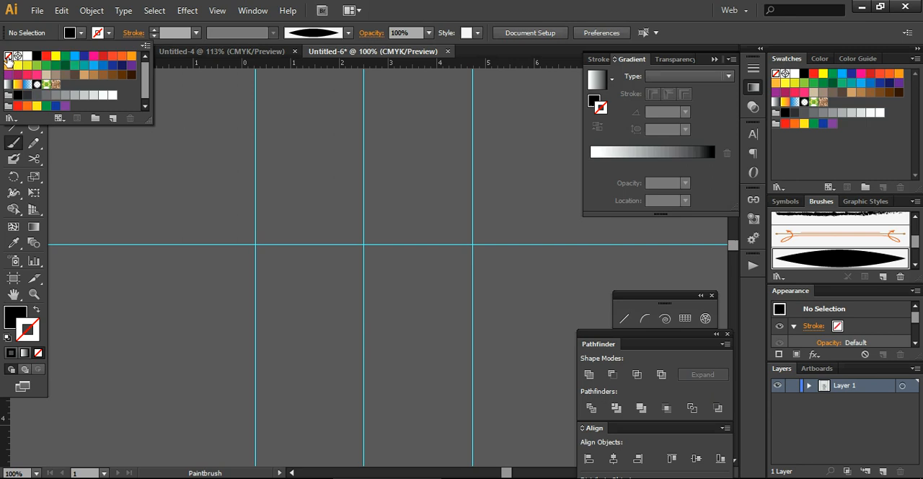
click(8, 58)
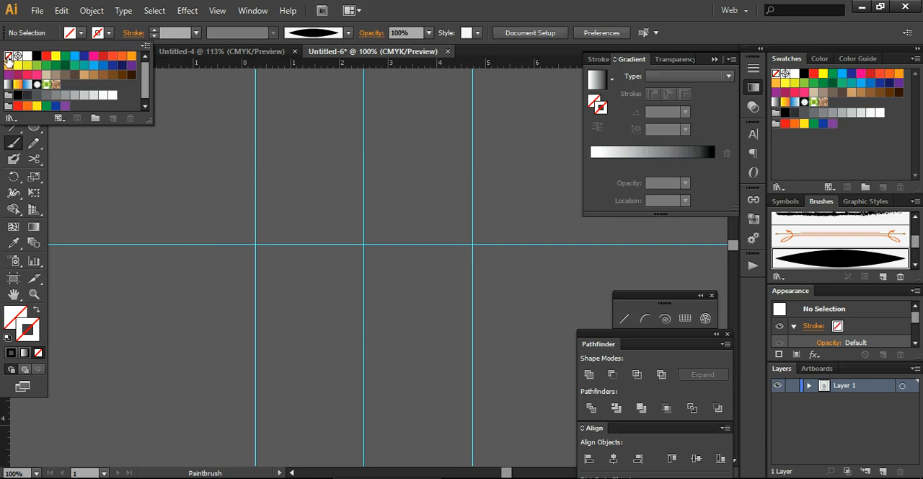
click(110, 34)
click(110, 34)
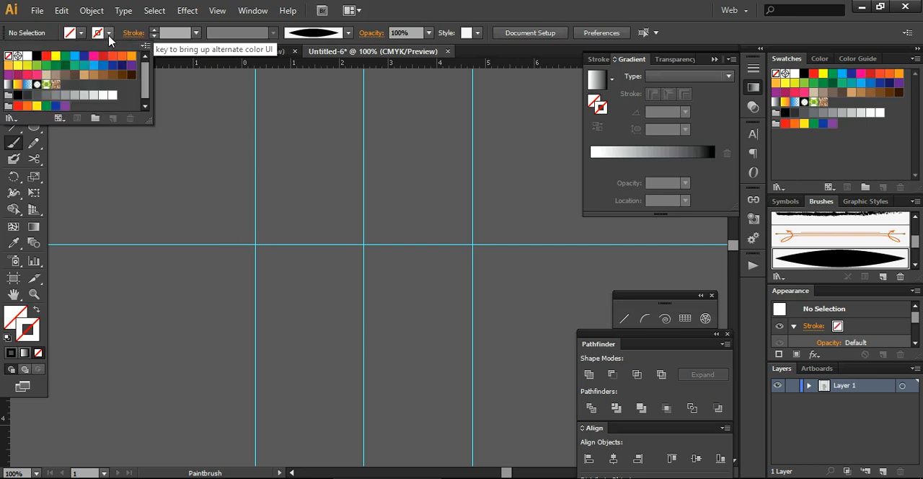
click(36, 57)
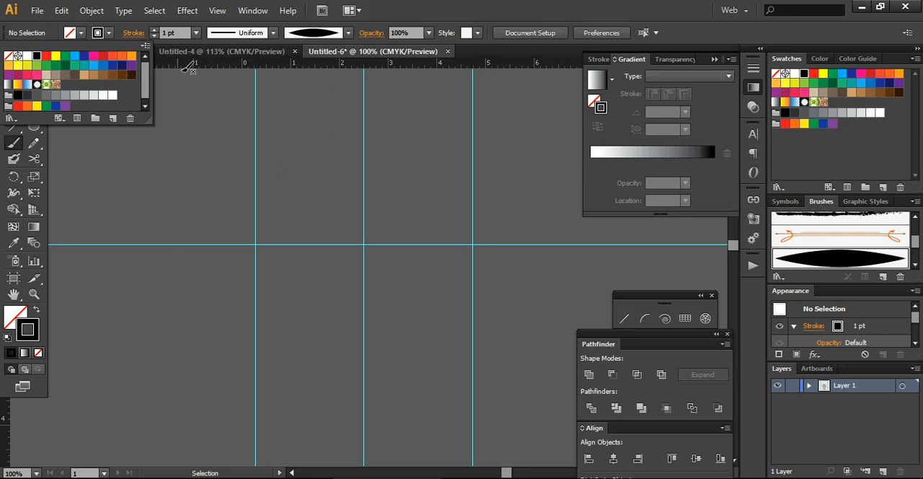
click(197, 33)
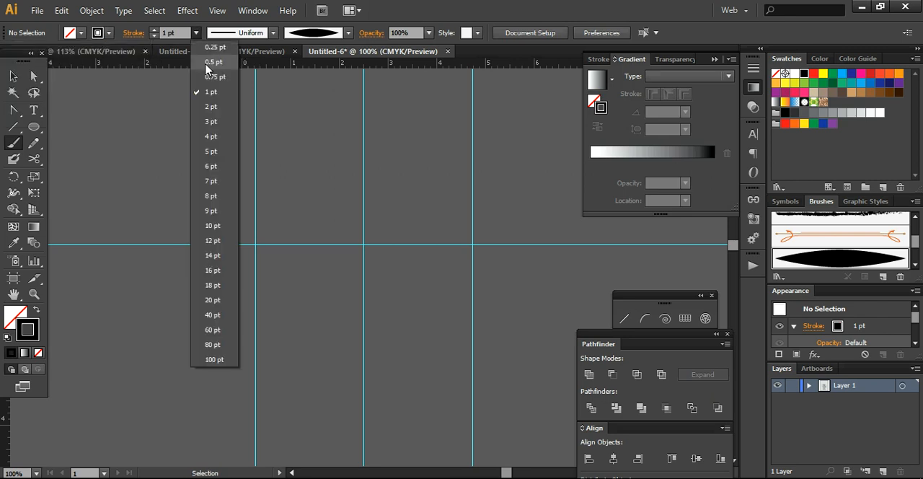
click(209, 62)
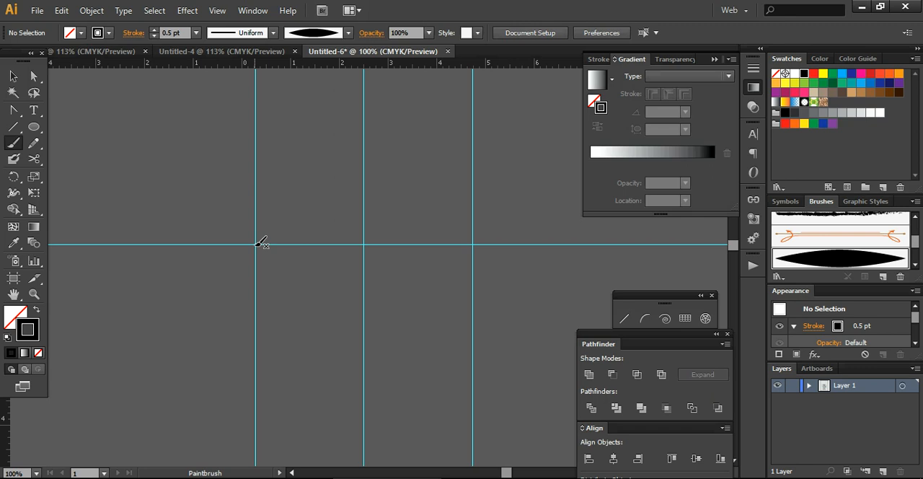
Paint an S-curved stroke rising from the crossing of the left vertical and horizontal guides, and set its stroke weight to 0.25 pt.
mouse_move(257, 243)
mouse_down()
mouse_move(319, 224)
mouse_move(347, 196)
mouse_up()
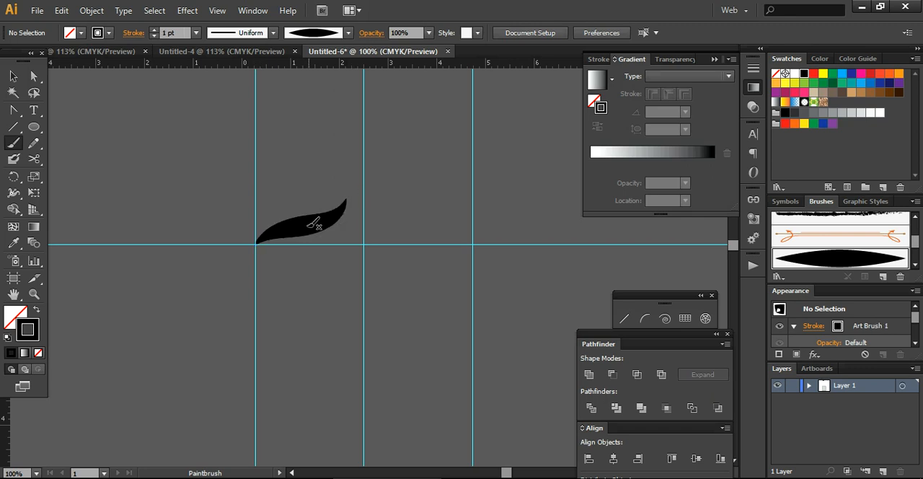
click(14, 78)
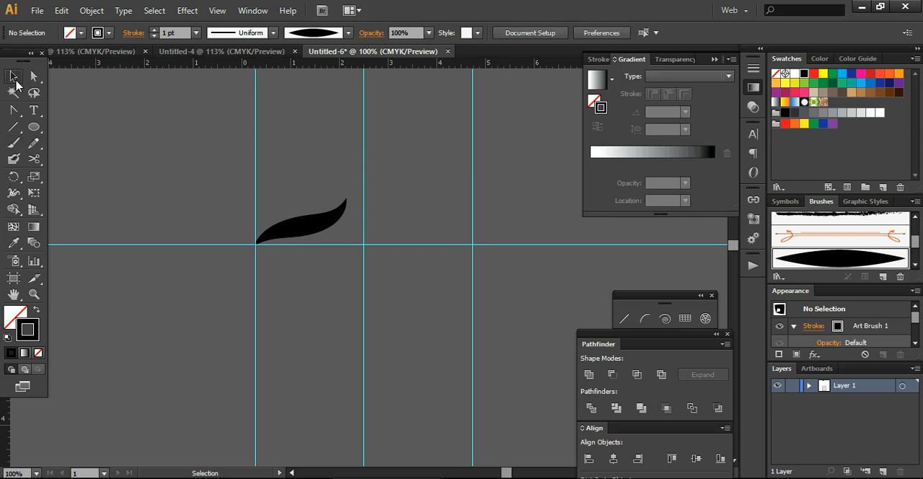
click(319, 226)
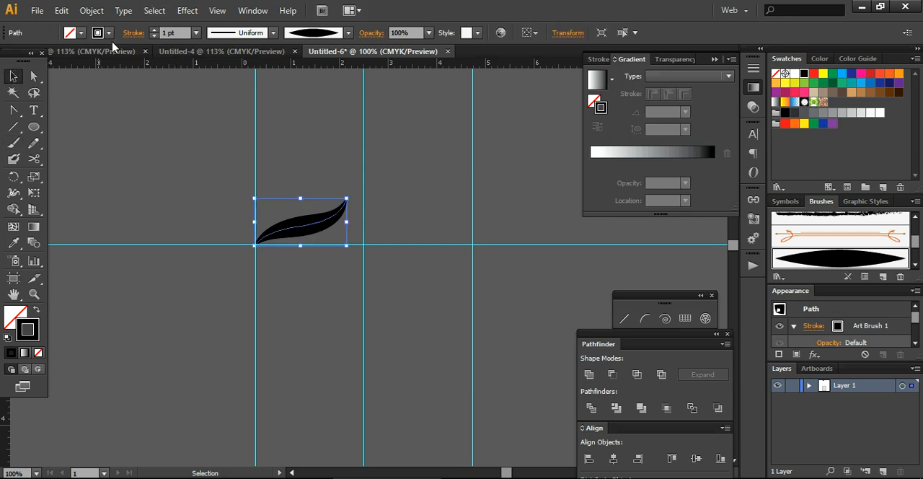
click(196, 32)
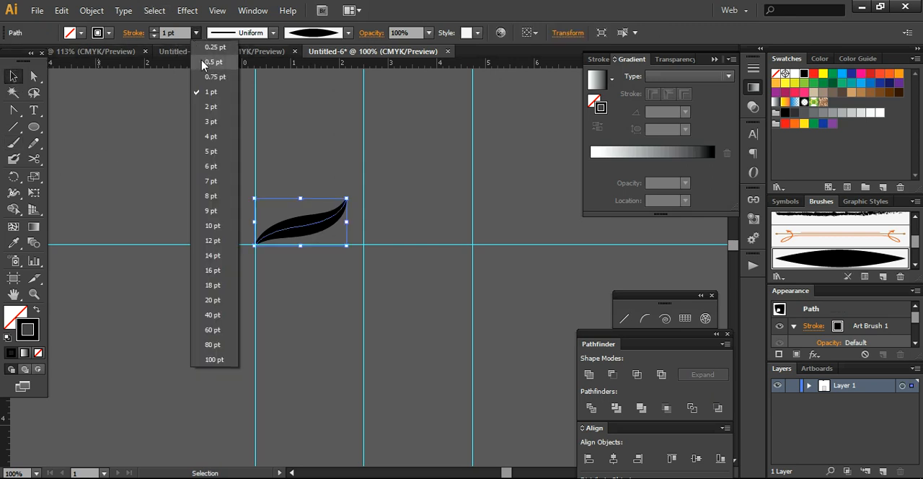
click(209, 48)
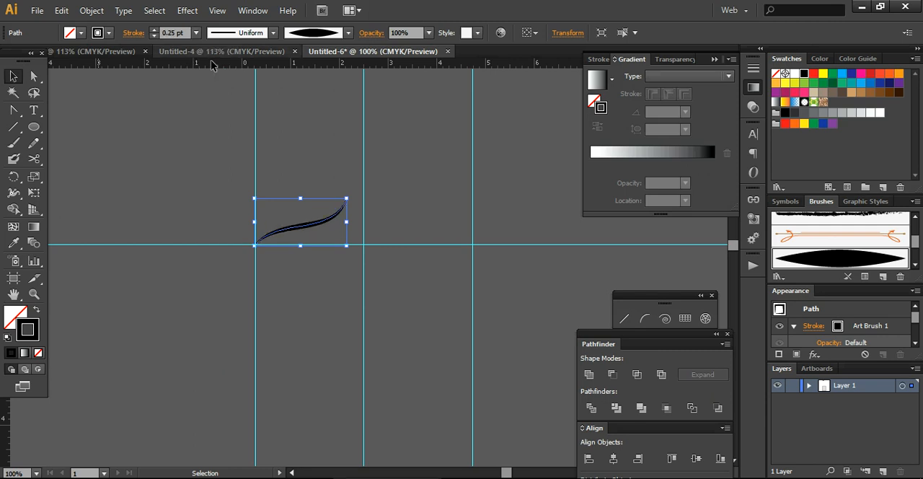
click(210, 188)
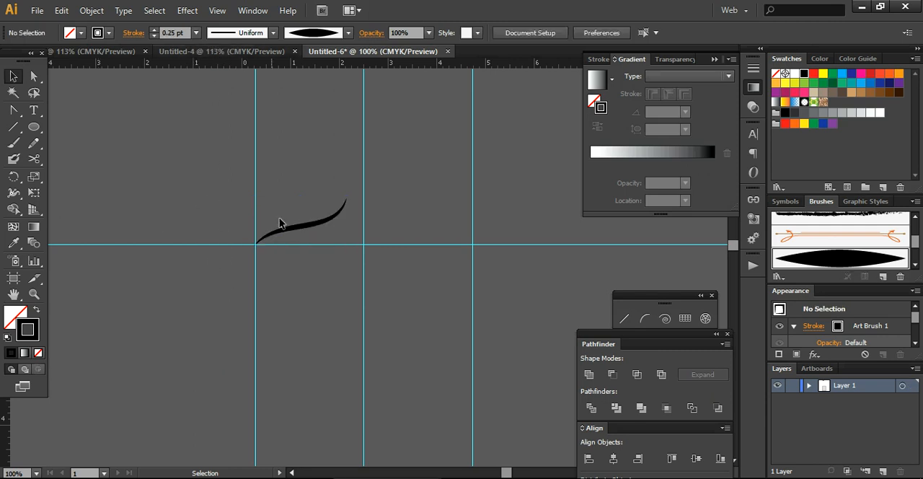
Check the Paintbrush tool options and redraw the selected stroke's upper end so it curves up to the middle vertical guide.
click(301, 225)
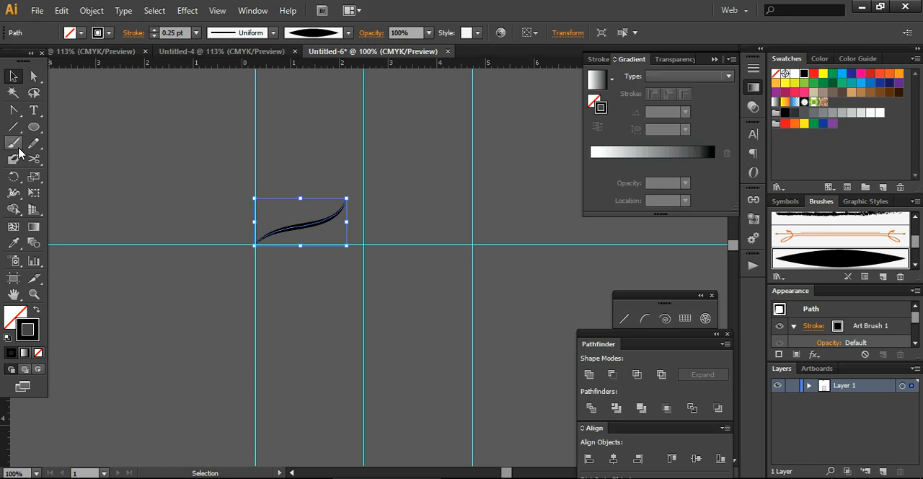
double_click(15, 146)
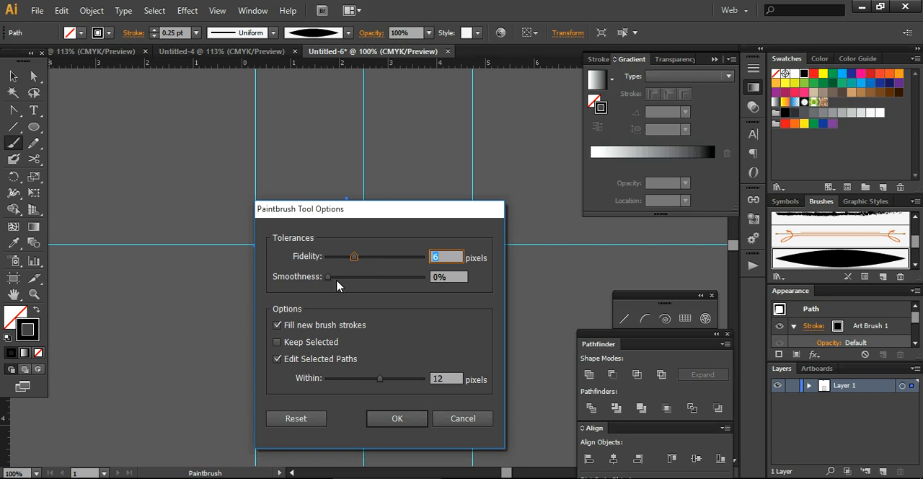
click(396, 422)
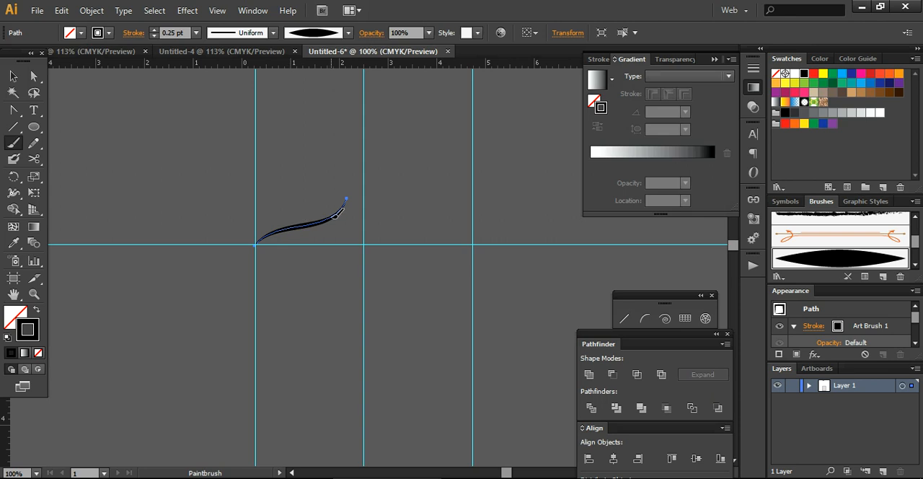
drag(335, 216, 364, 173)
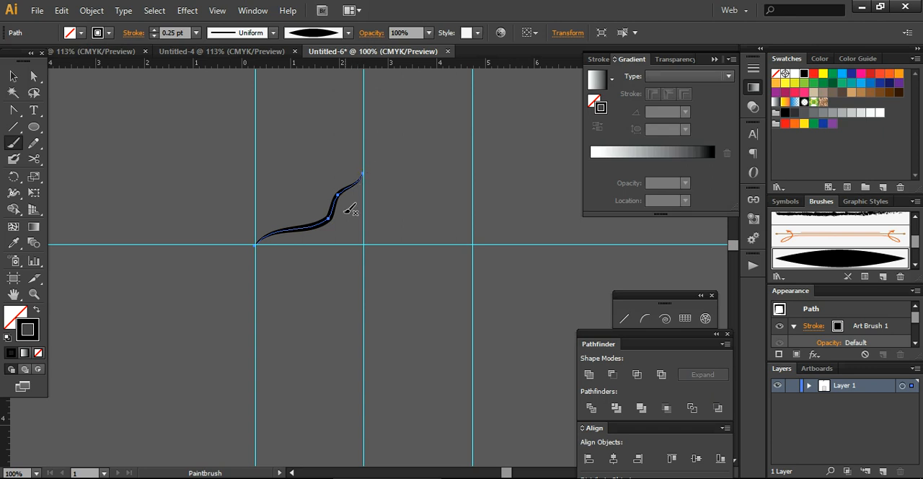
click(15, 76)
click(148, 212)
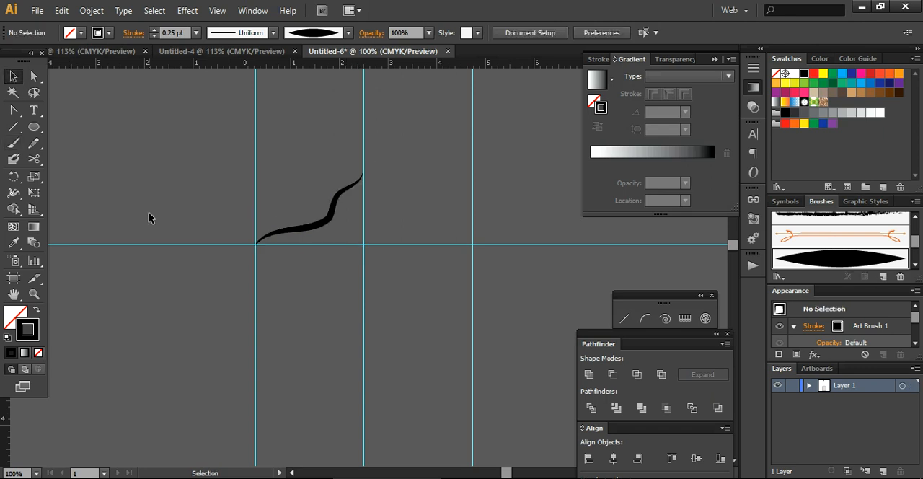
click(313, 228)
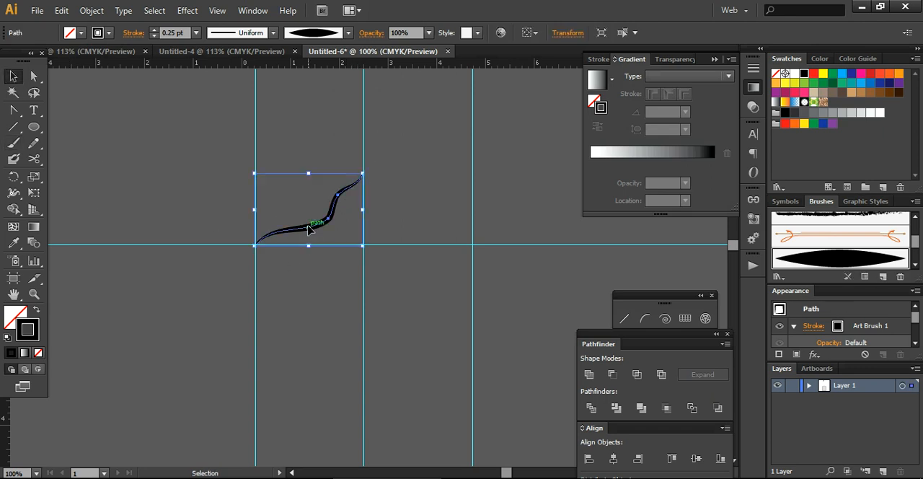
Try to paint a small hooked brush stroke beneath the upper end of the curved stroke.
click(17, 142)
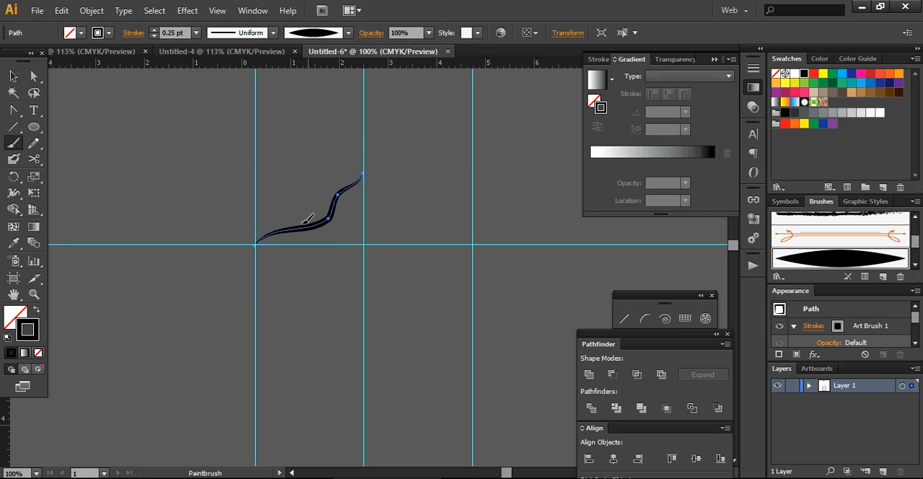
key(ctrl+shift+a)
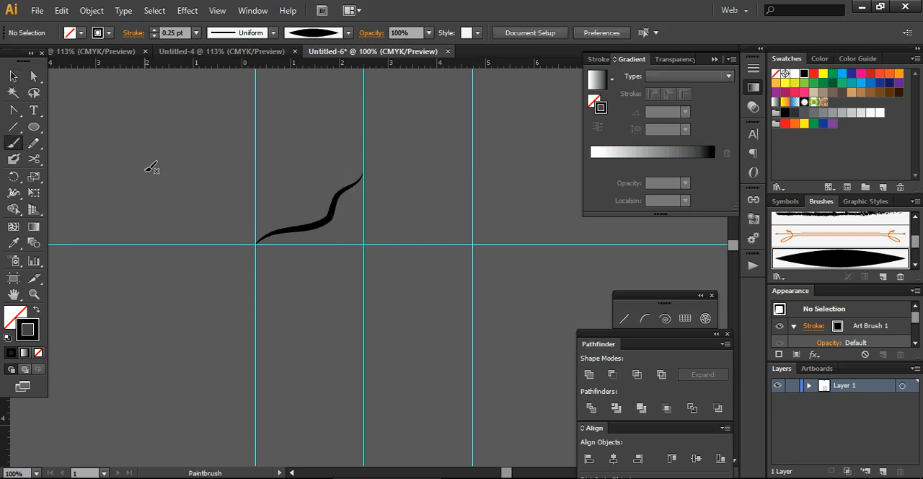
mouse_move(357, 190)
mouse_down()
mouse_move(350, 217)
mouse_move(334, 231)
mouse_move(330, 224)
mouse_up()
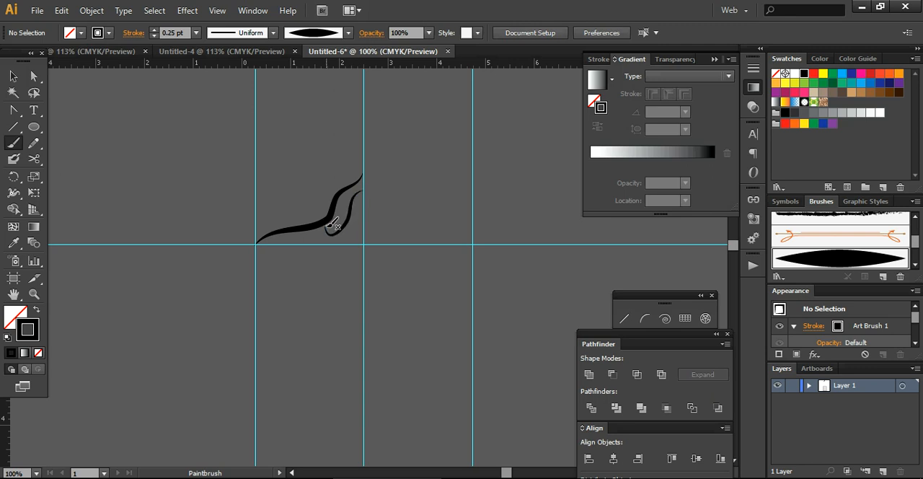
Undo the hooked stroke and the redrawn upper end of the main curve, and deselect everything.
key(ctrl+z)
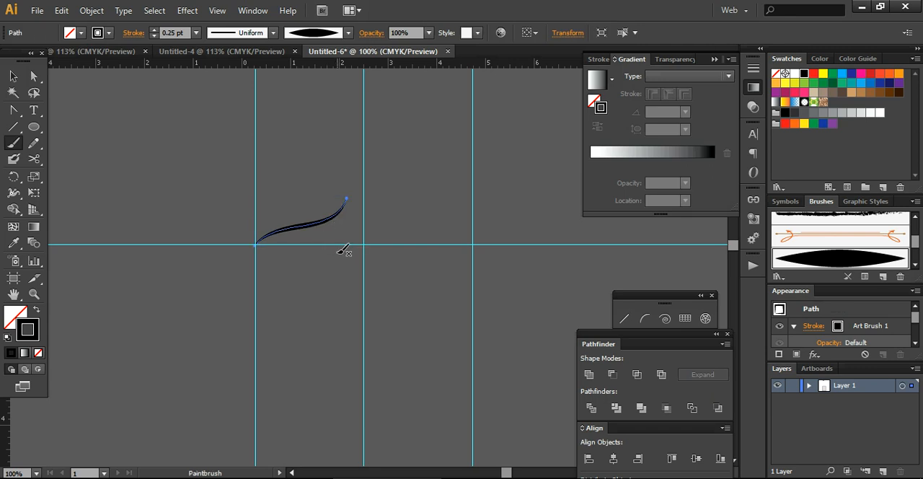
key(v)
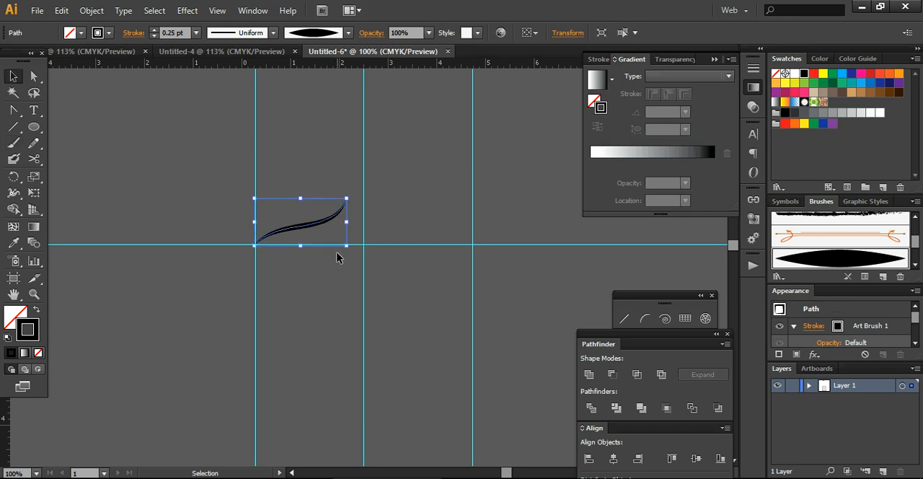
key(b)
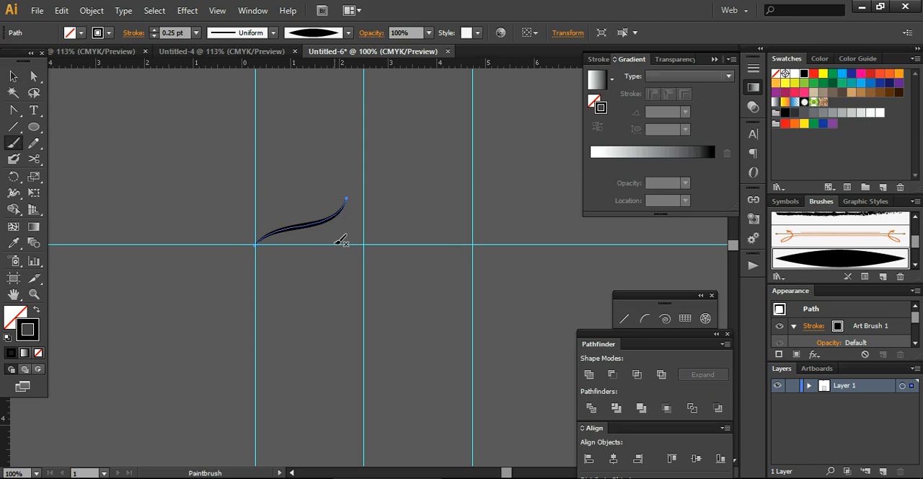
key(v)
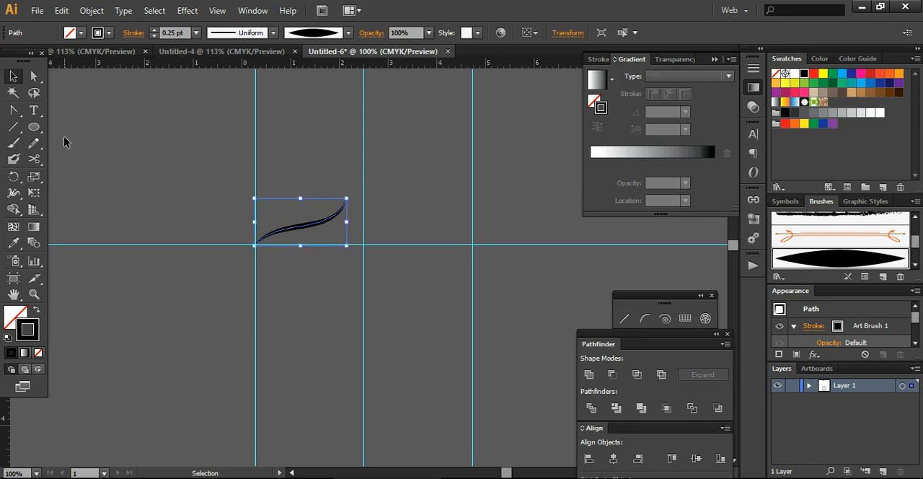
mouse_move(93, 163)
mouse_down()
mouse_move(252, 207)
mouse_move(203, 248)
mouse_up()
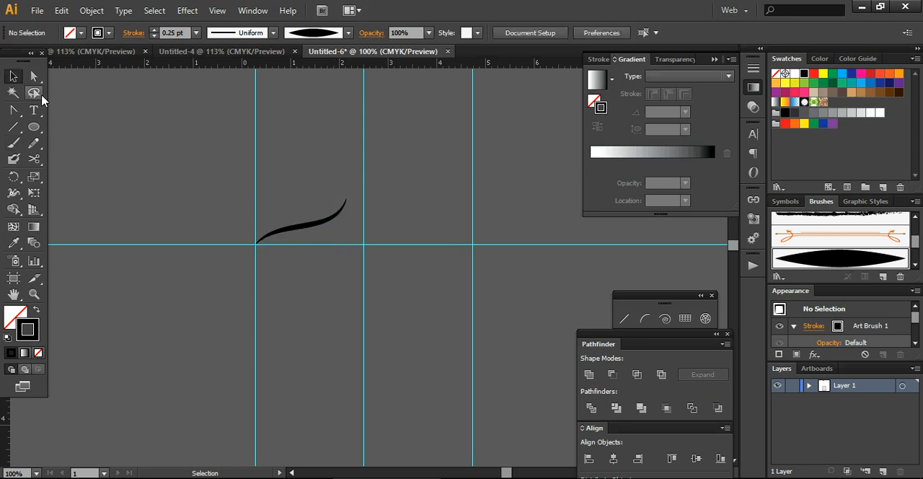
Paint curved brush strokes around the main curve and along the middle vertical guide, plus a large outer arc bulging toward the left guide.
double_click(13, 142)
click(404, 418)
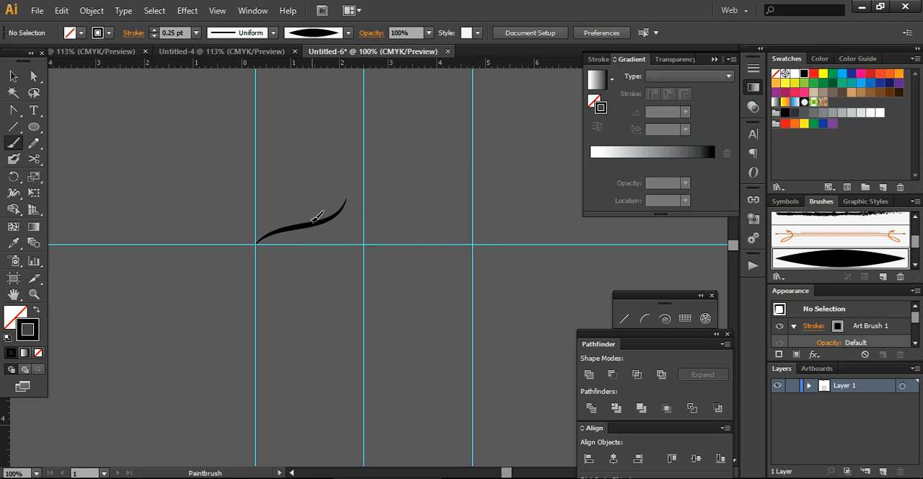
mouse_move(312, 209)
mouse_down()
mouse_move(333, 193)
mouse_move(296, 201)
mouse_up()
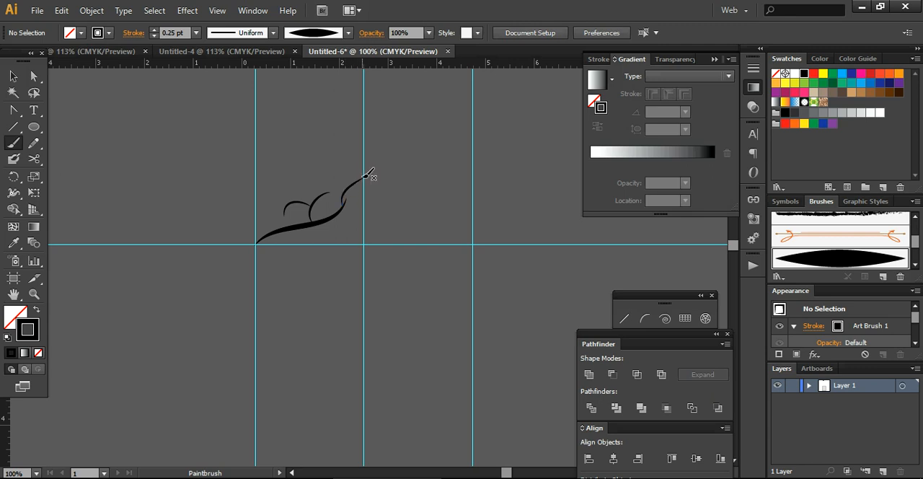
mouse_move(364, 184)
mouse_down()
mouse_move(362, 246)
mouse_move(298, 240)
mouse_move(299, 231)
mouse_move(344, 230)
mouse_up()
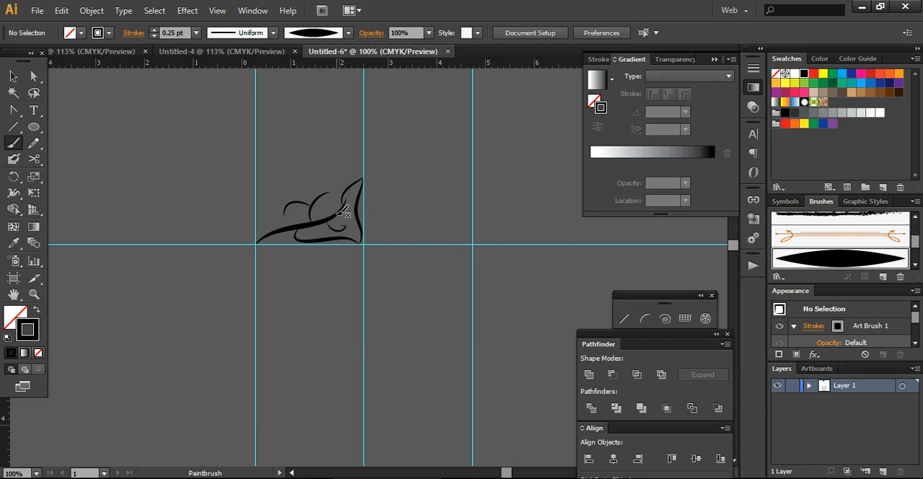
mouse_move(269, 234)
mouse_down()
mouse_move(261, 205)
mouse_move(280, 188)
mouse_move(316, 183)
mouse_move(331, 166)
mouse_up()
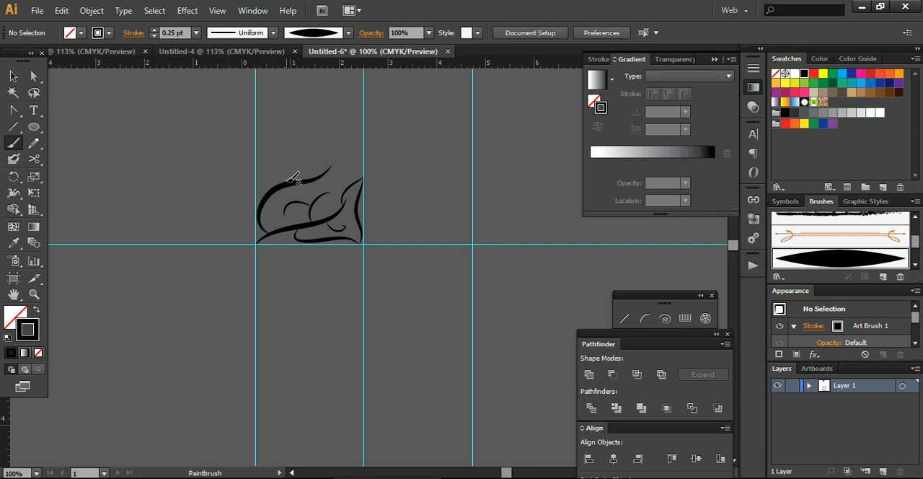
Paint pointed leaf strokes above the outer arc up to the middle vertical guide and small petal strokes inside the ornament.
mouse_move(321, 175)
mouse_down()
mouse_move(334, 147)
mouse_move(342, 180)
mouse_move(334, 198)
mouse_move(312, 191)
mouse_up()
mouse_move(312, 221)
mouse_down()
mouse_move(290, 220)
mouse_move(306, 219)
mouse_up()
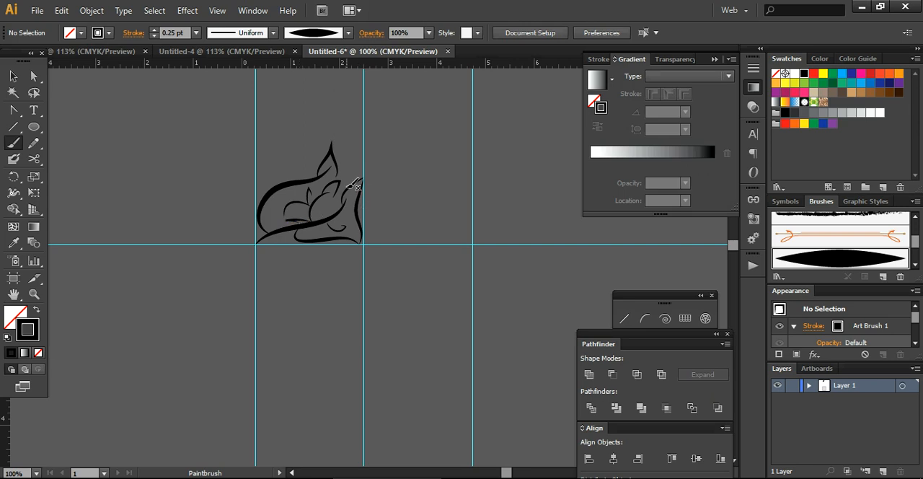
drag(351, 188, 353, 177)
drag(352, 222, 350, 216)
drag(349, 167, 350, 156)
drag(346, 143, 352, 157)
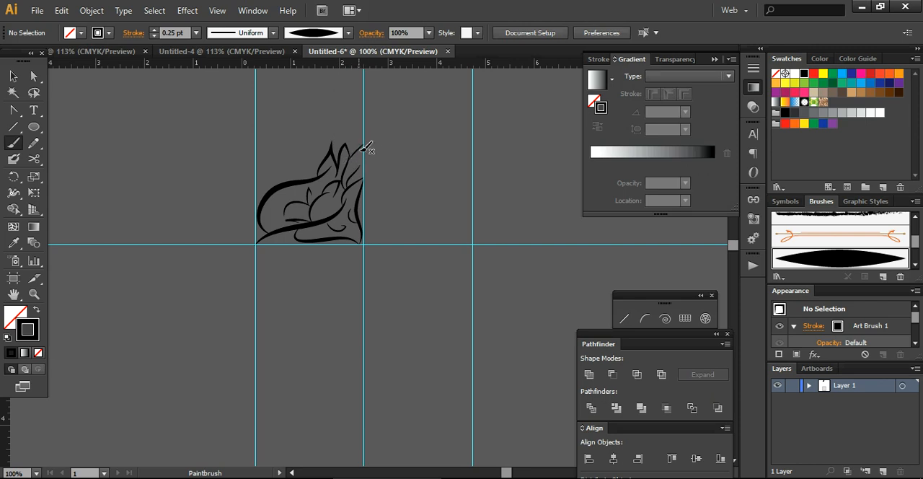
drag(362, 155, 360, 182)
mouse_move(277, 208)
mouse_down()
mouse_move(280, 195)
mouse_move(280, 218)
mouse_up()
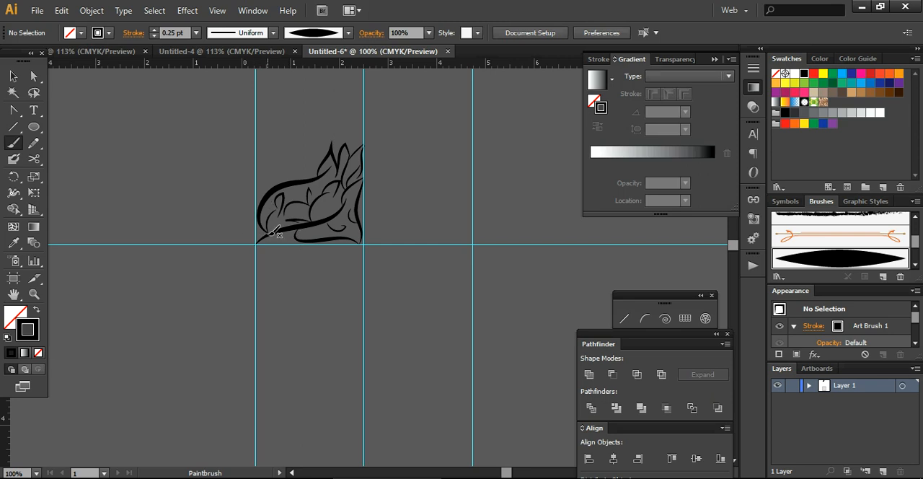
Paint curved strokes and a small curl around and below the horizontal guide to form the ornament's lower part.
drag(273, 233, 286, 270)
mouse_move(271, 262)
mouse_down()
mouse_move(281, 279)
mouse_move(284, 267)
mouse_up()
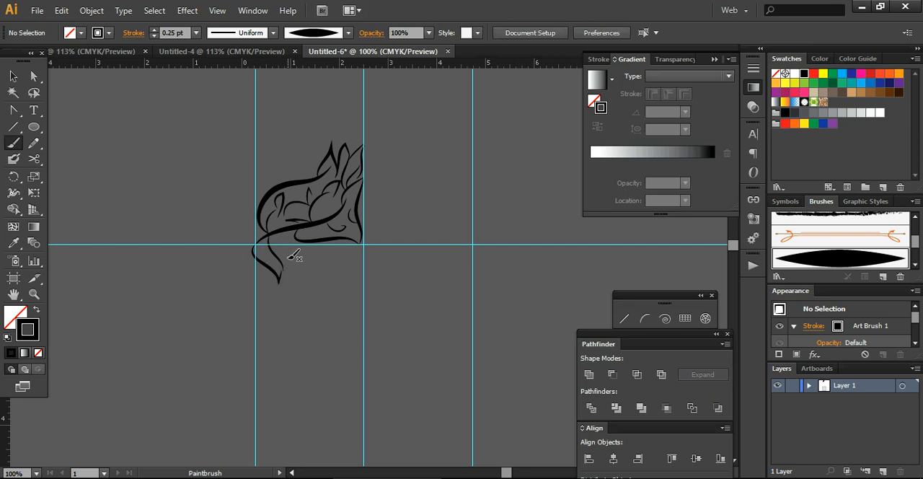
drag(301, 261, 347, 240)
drag(300, 261, 322, 266)
drag(363, 240, 363, 241)
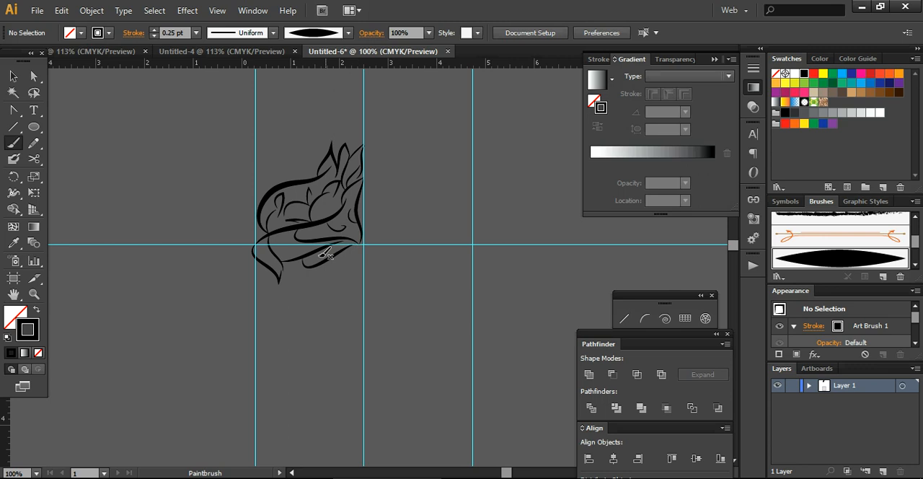
mouse_move(297, 267)
mouse_down()
mouse_move(306, 286)
mouse_move(313, 279)
mouse_up()
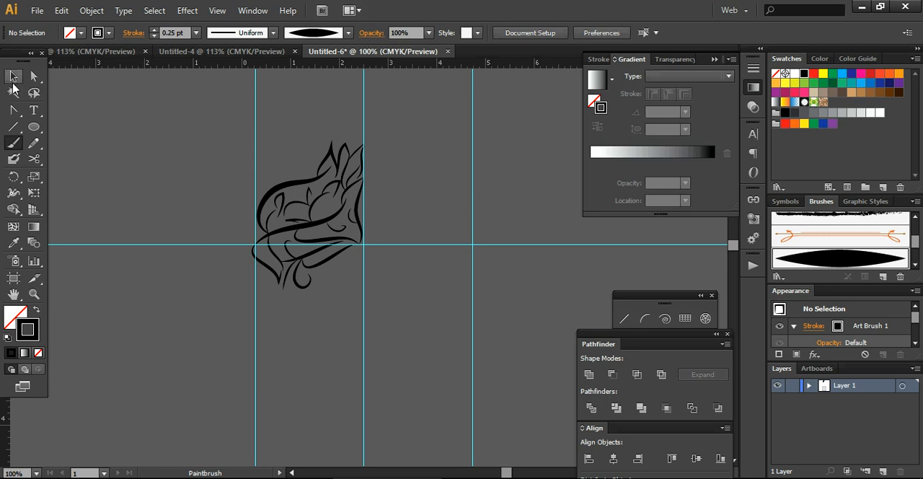
click(13, 76)
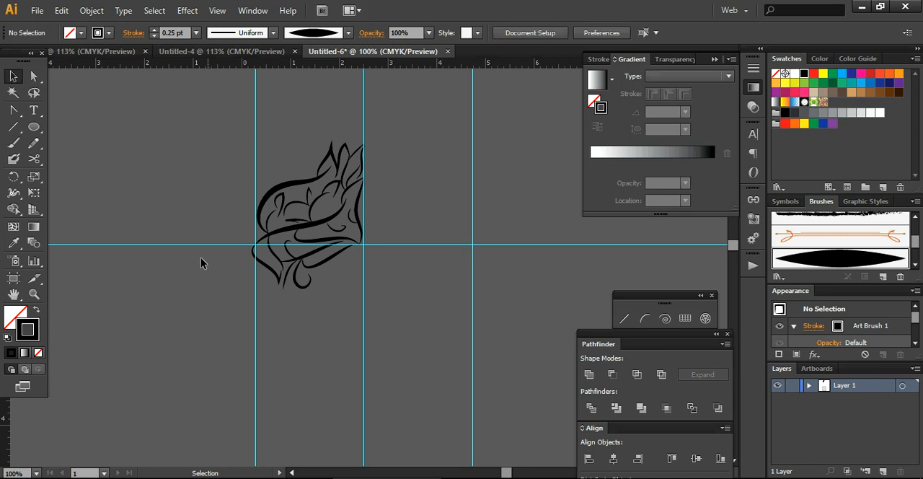
Draw a small circle in the empty area beside the ornament and deselect it.
click(34, 126)
drag(193, 166, 200, 172)
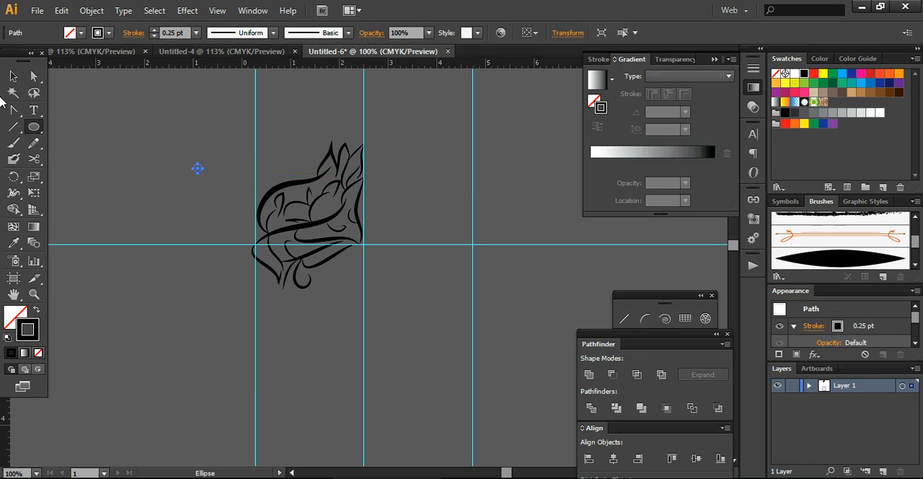
click(13, 76)
click(214, 218)
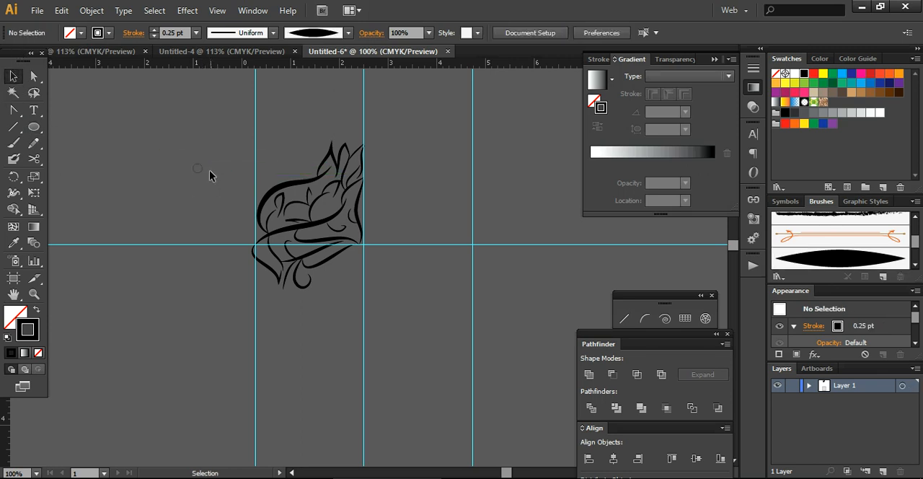
Give the small circle a black fill and remove its stroke.
click(199, 170)
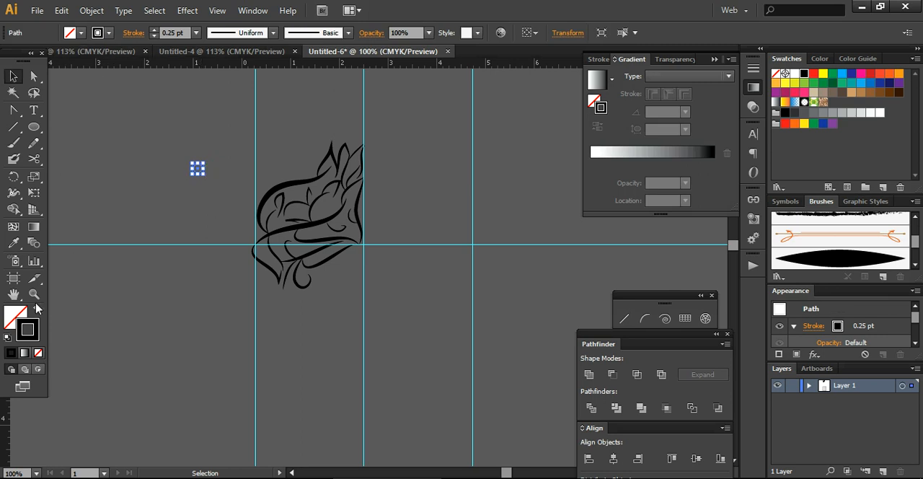
drag(27, 325, 14, 316)
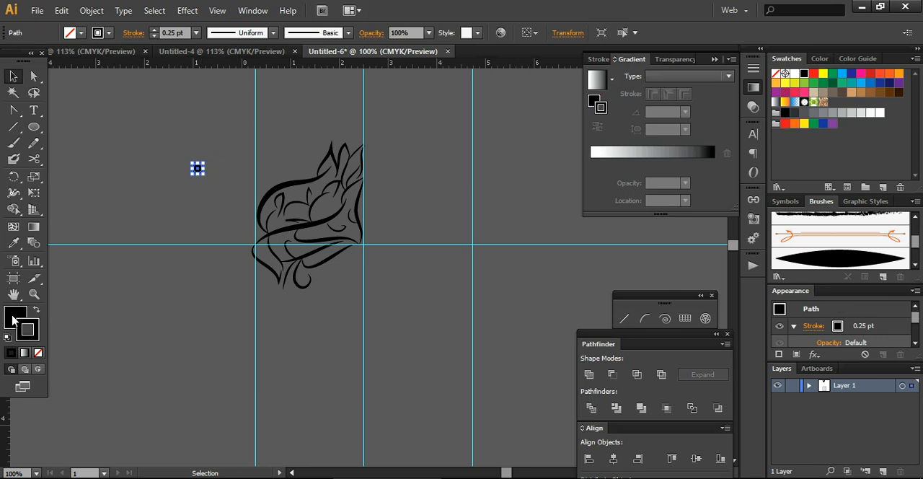
click(132, 306)
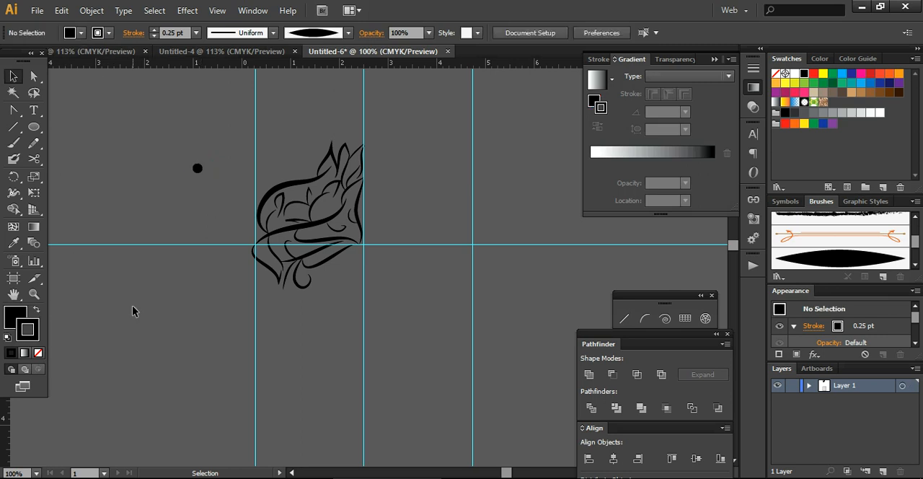
click(198, 169)
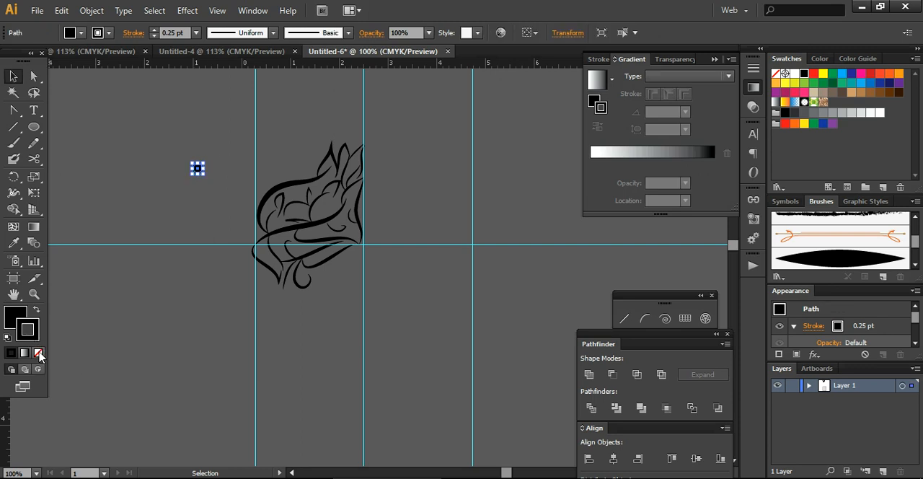
click(38, 353)
click(157, 215)
Move the black dot just above the ornament's outer arc, beside the base of the pointed top leaf.
click(199, 167)
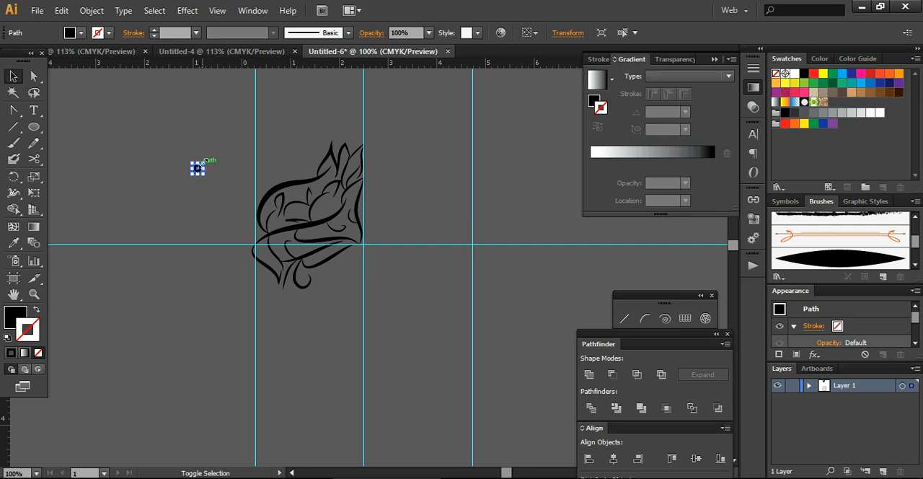
drag(199, 167, 314, 171)
click(190, 194)
click(303, 148)
click(295, 159)
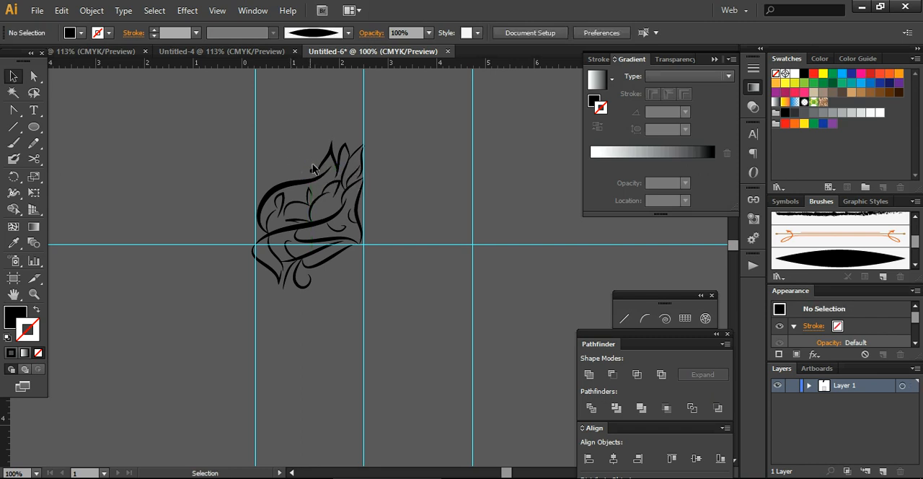
click(318, 177)
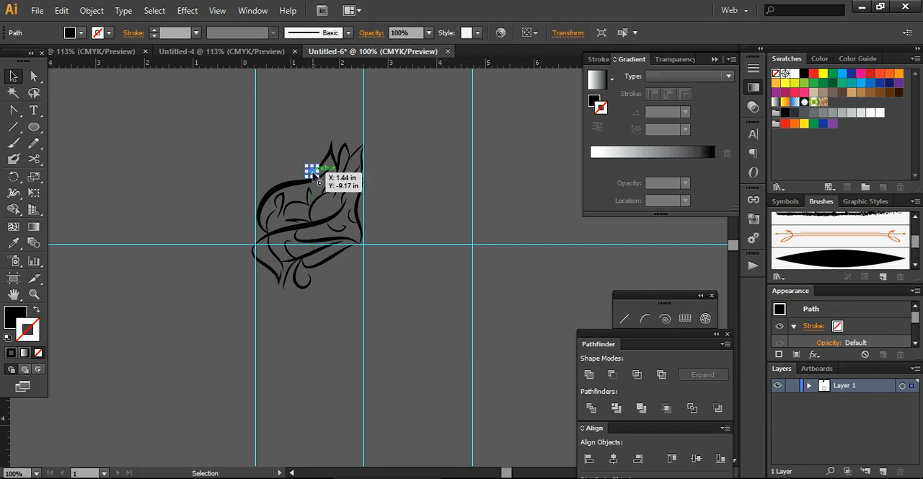
key(a)
key(v)
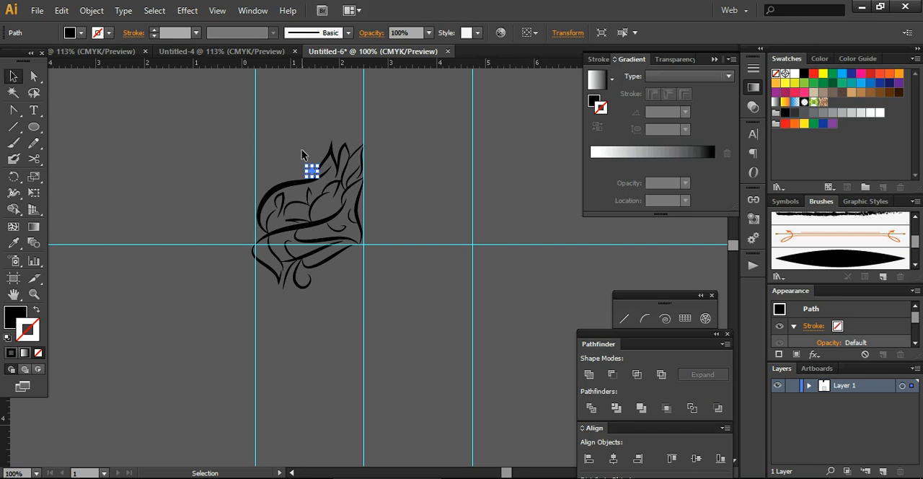
click(301, 154)
Duplicate the black dot repeatedly into the gaps between the ornament's strokes and beside the top leaf tips.
drag(313, 170, 324, 229)
drag(312, 171, 353, 206)
drag(312, 175, 296, 249)
drag(315, 171, 271, 209)
drag(314, 171, 293, 198)
drag(326, 160, 291, 193)
click(284, 161)
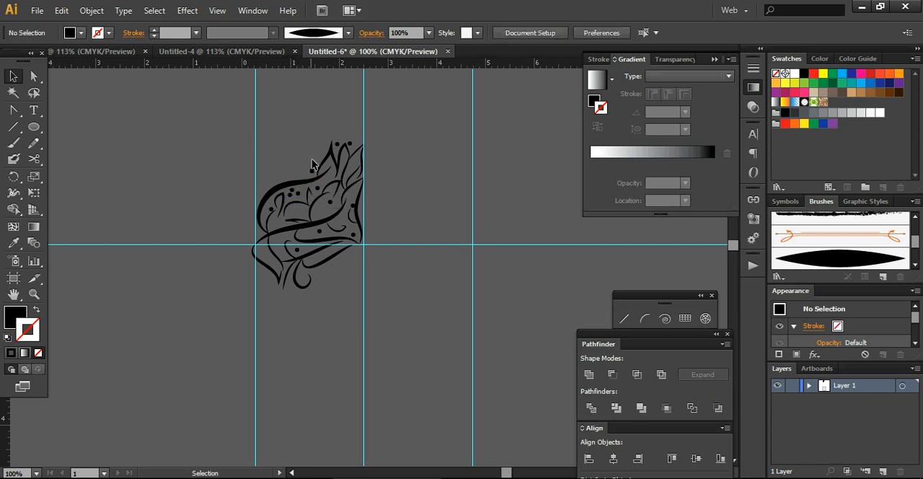
Add more dot copies at the ornament's center, below the main curve and among the top leaves.
click(326, 208)
mouse_move(326, 208)
mouse_down()
mouse_move(331, 175)
mouse_move(337, 209)
mouse_move(329, 207)
mouse_up()
click(303, 148)
drag(313, 176, 328, 238)
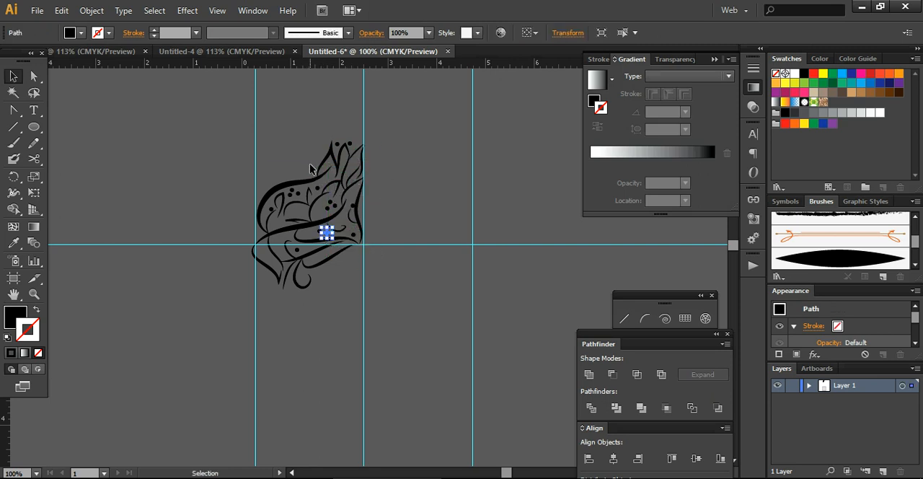
mouse_move(312, 171)
mouse_down()
mouse_move(322, 150)
mouse_move(317, 168)
mouse_move(347, 158)
mouse_move(326, 173)
mouse_move(369, 153)
mouse_up()
click(354, 310)
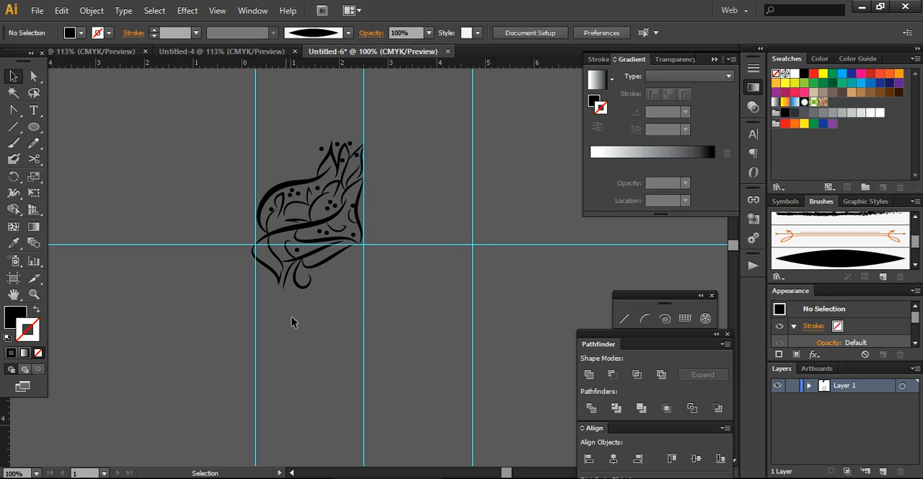
Place further dot copies inside the ornament's petals and near the crossing of the left vertical and horizontal guides.
mouse_move(346, 161)
mouse_down()
mouse_move(356, 181)
mouse_move(292, 211)
mouse_up()
click(352, 302)
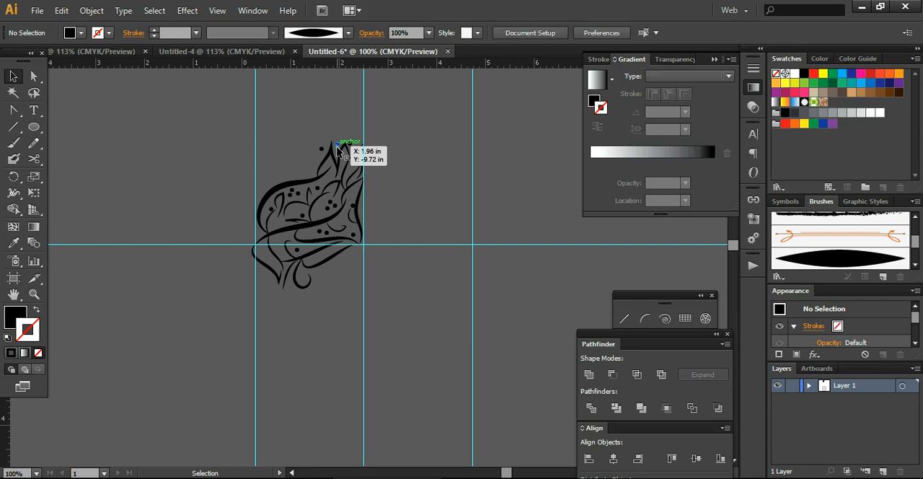
mouse_move(337, 148)
mouse_down()
mouse_move(324, 173)
mouse_move(310, 171)
mouse_move(343, 157)
mouse_move(345, 205)
mouse_move(325, 265)
mouse_move(274, 260)
mouse_move(258, 244)
mouse_up()
click(351, 123)
click(216, 253)
Select all the ornament's brush strokes and dots and group them.
drag(213, 148, 442, 337)
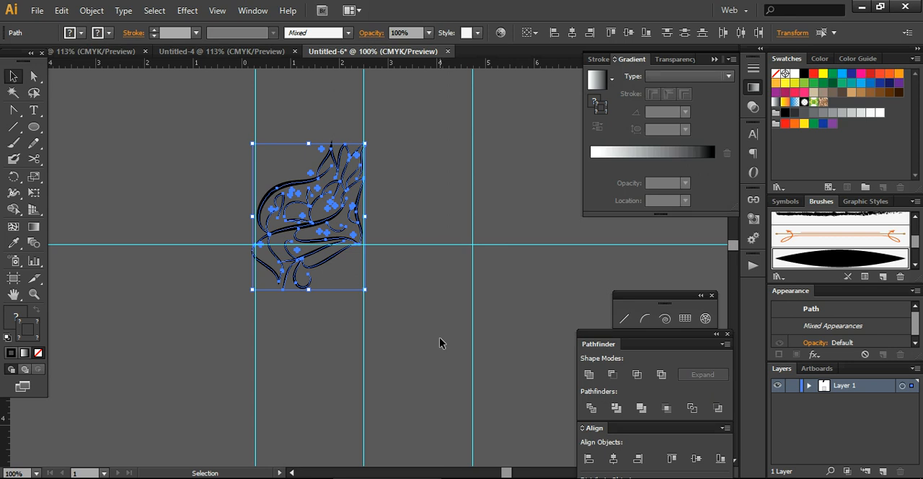
key(a)
key(ctrl+g)
key(v)
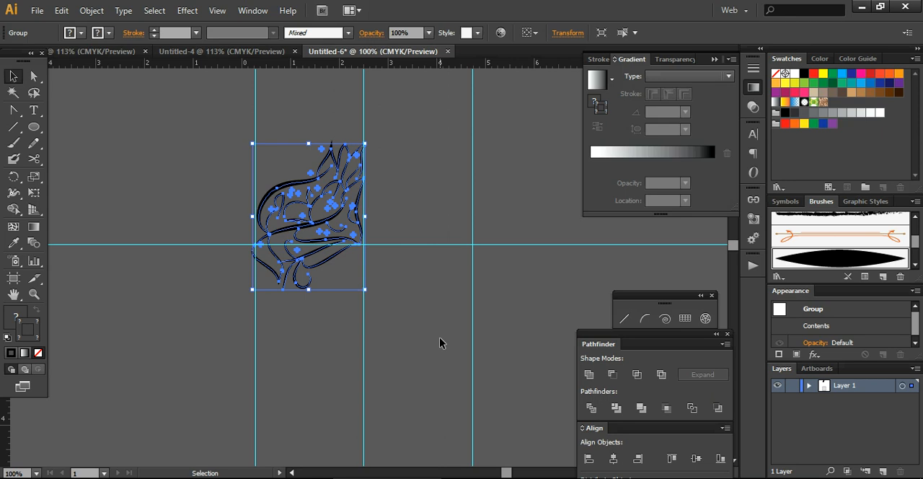
Expand the ornament group's brush strokes into outlined shapes using Expand Appearance and Expand.
click(439, 337)
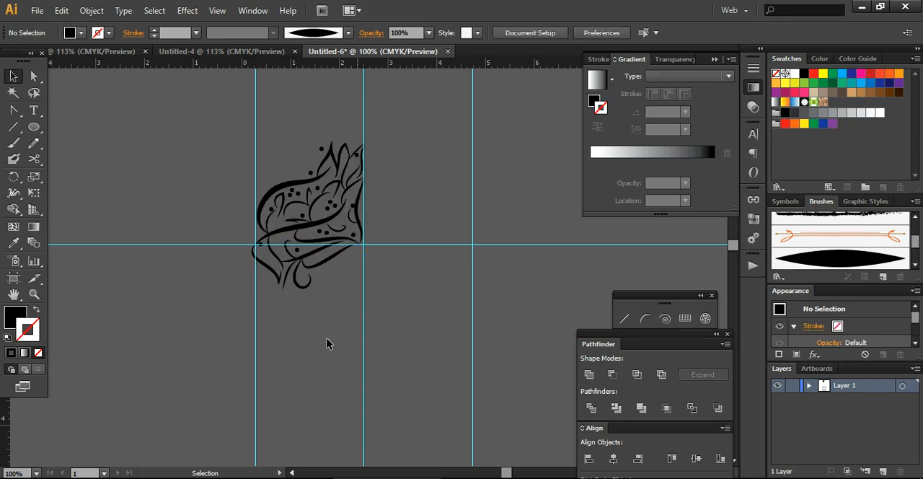
drag(221, 140, 393, 328)
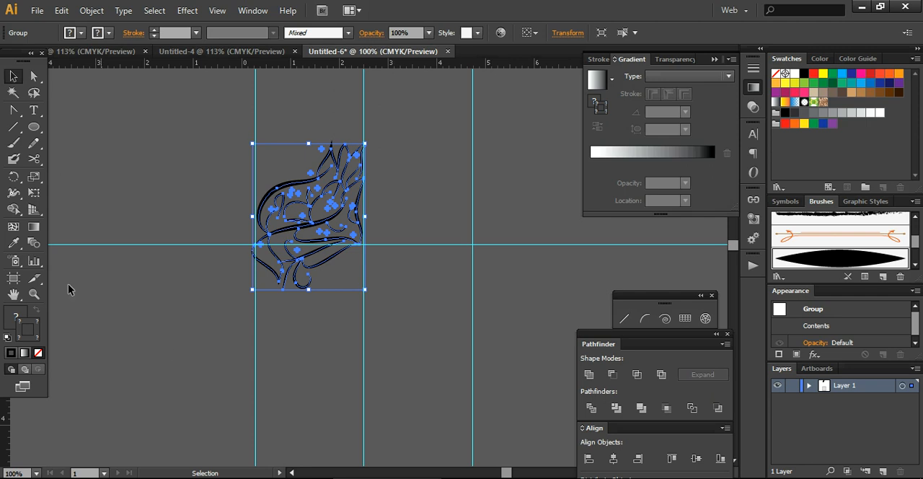
click(91, 10)
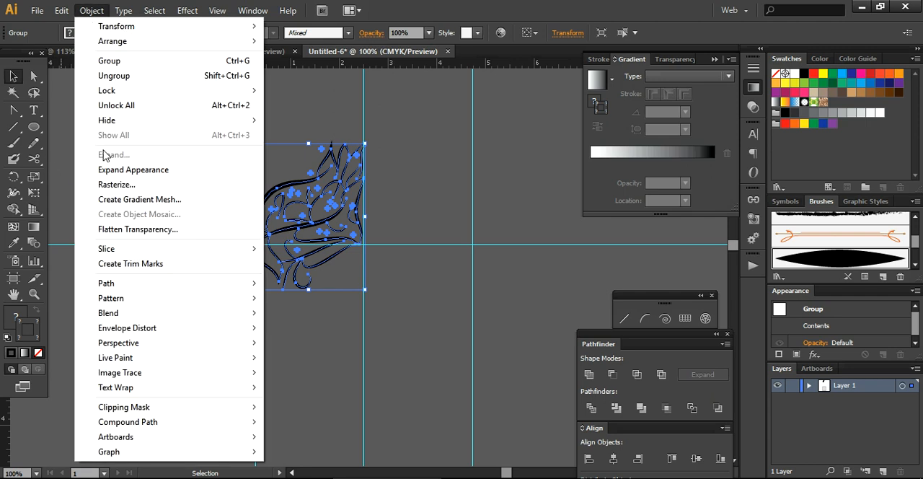
click(112, 177)
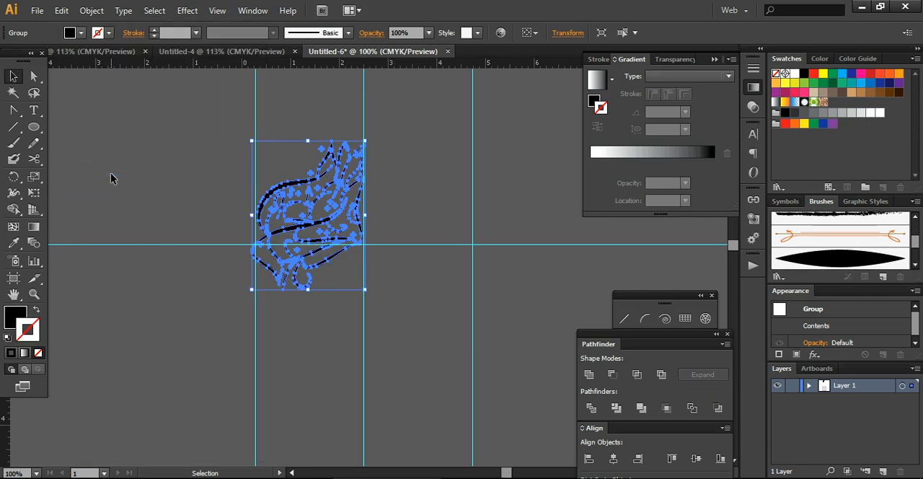
click(94, 11)
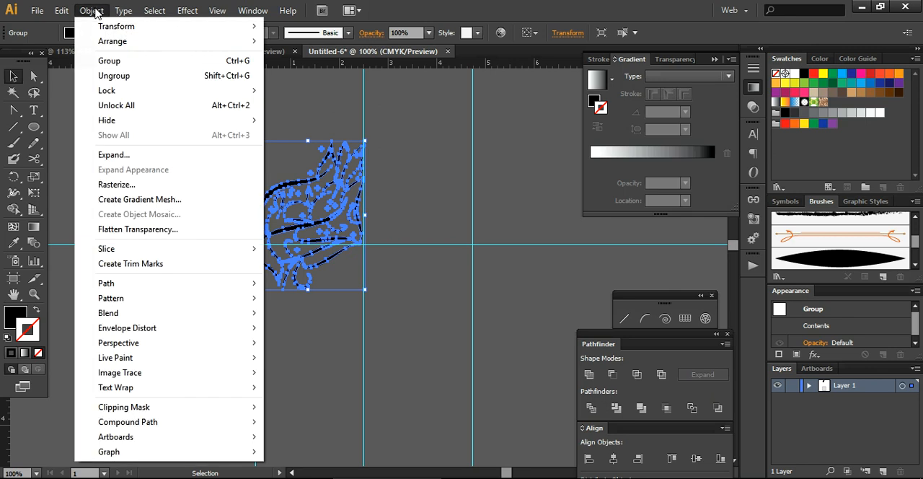
click(113, 156)
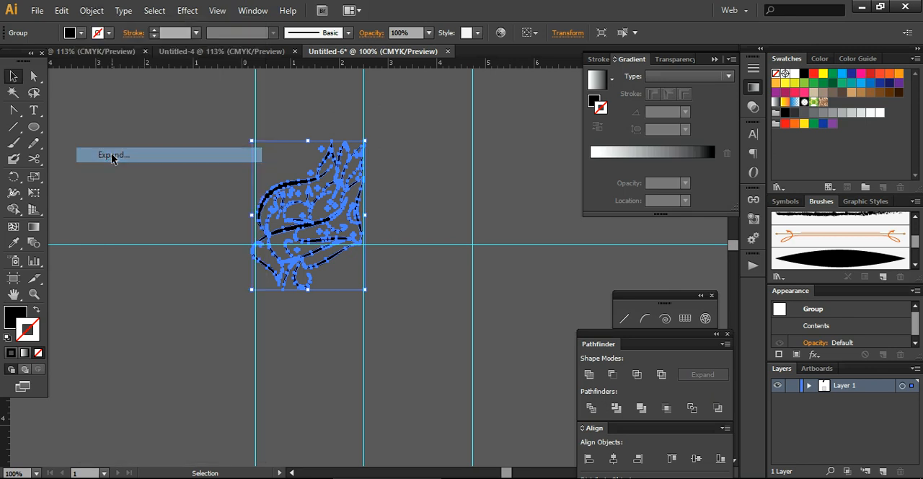
click(182, 227)
Paste a copy of the expanded ornament in front and reflect it horizontally across the vertical axis.
drag(213, 117, 380, 330)
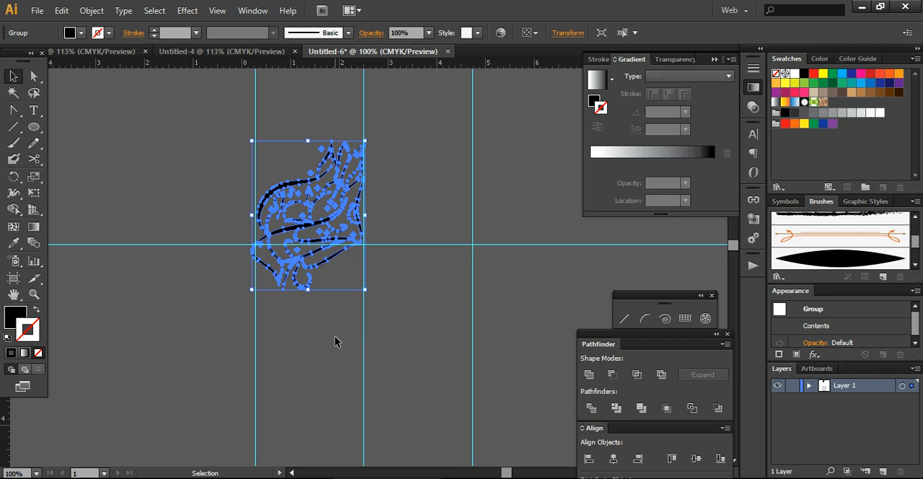
key(a)
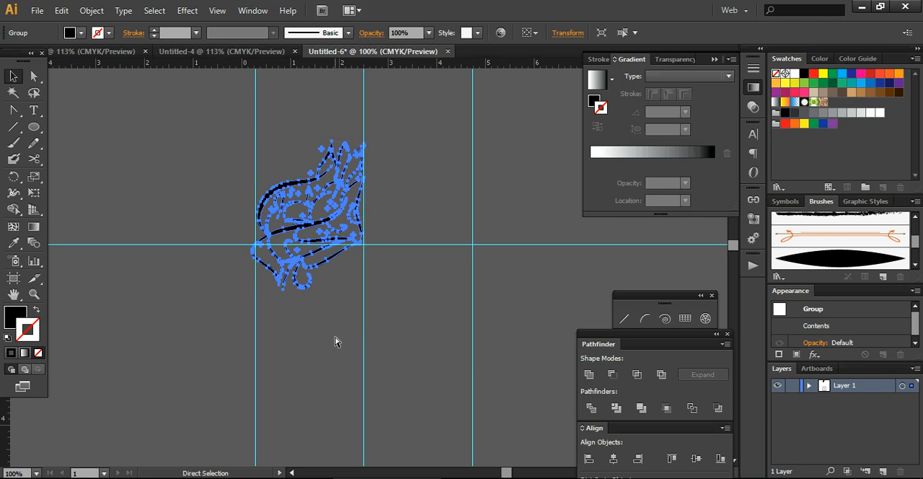
key(v)
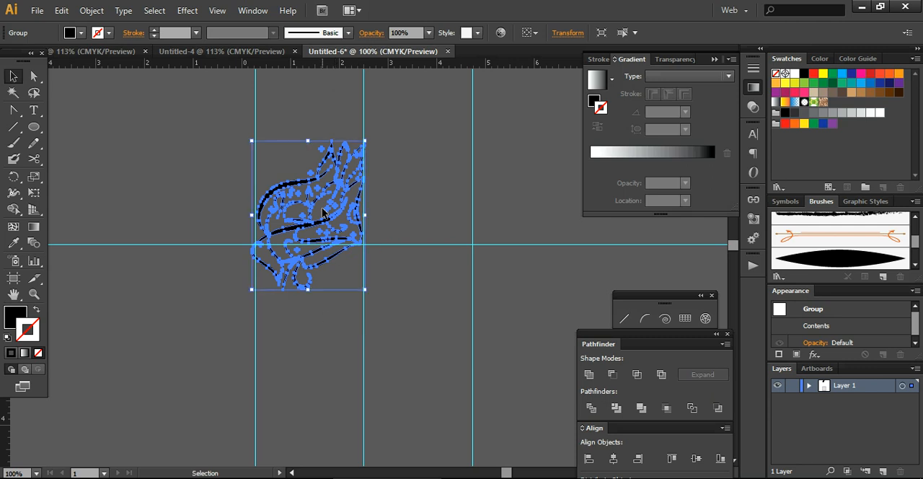
right_click(328, 220)
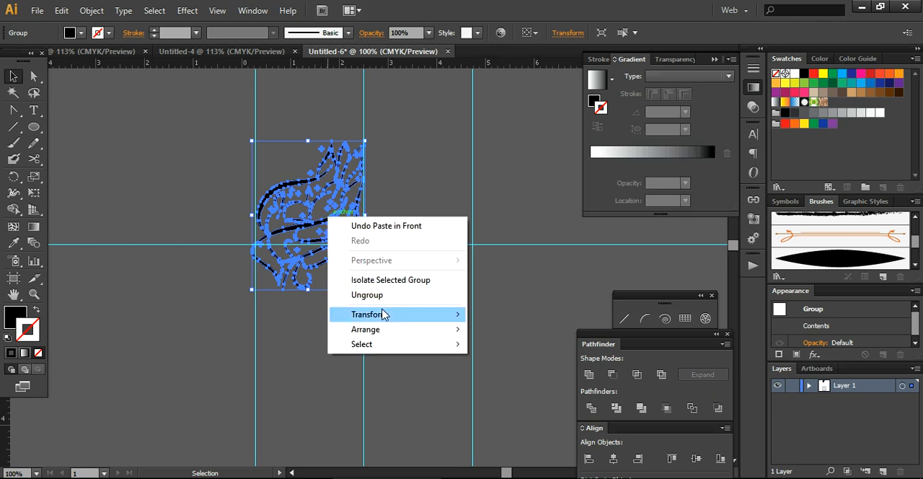
mouse_move(387, 315)
click(507, 364)
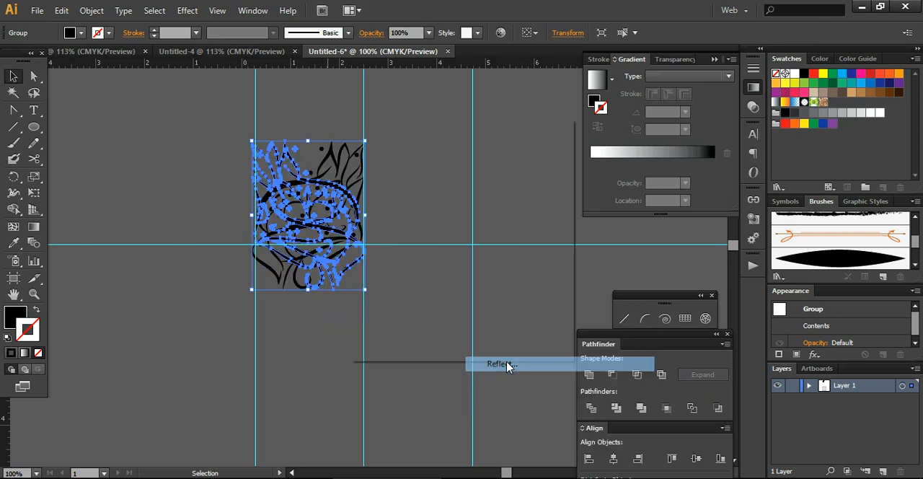
click(450, 330)
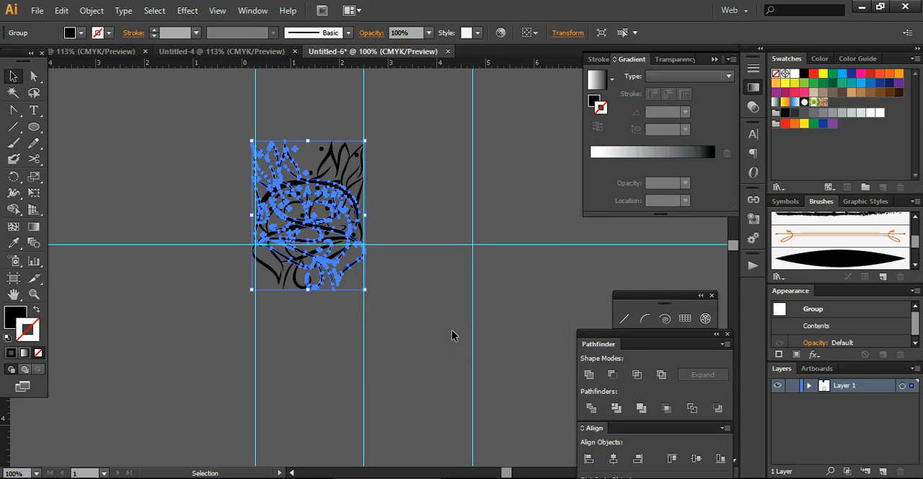
Move the mirrored copy horizontally to the opposite side of the center vertical guide, beside the original.
key(shift+Right)
key(shift+Right)
key(shift+Right)
key(shift+Right)
key(shift+Right)
key(shift+Right)
key(shift+Right)
key(shift+Right)
key(shift+Right)
key(shift+Right)
key(shift+Right)
key(shift+Right)
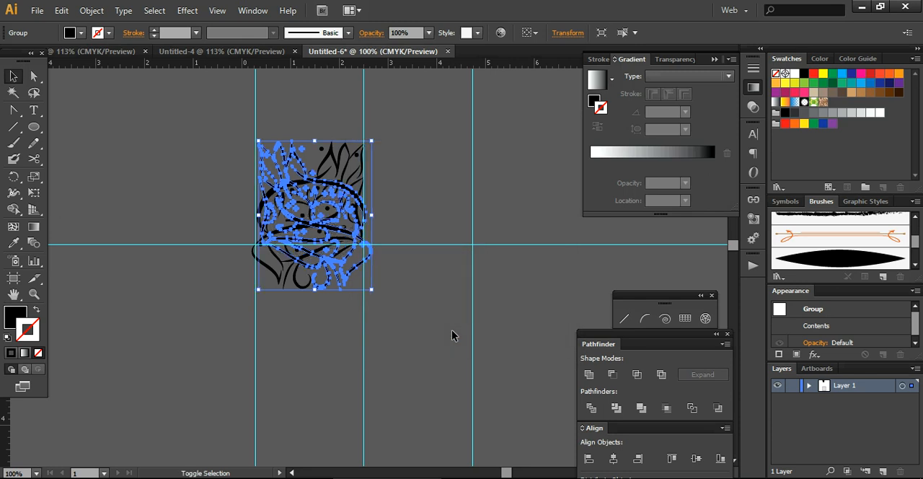
key(shift+Right)
key(shift+Right)
key(shift+Right)
key(shift+Right)
key(shift+Right)
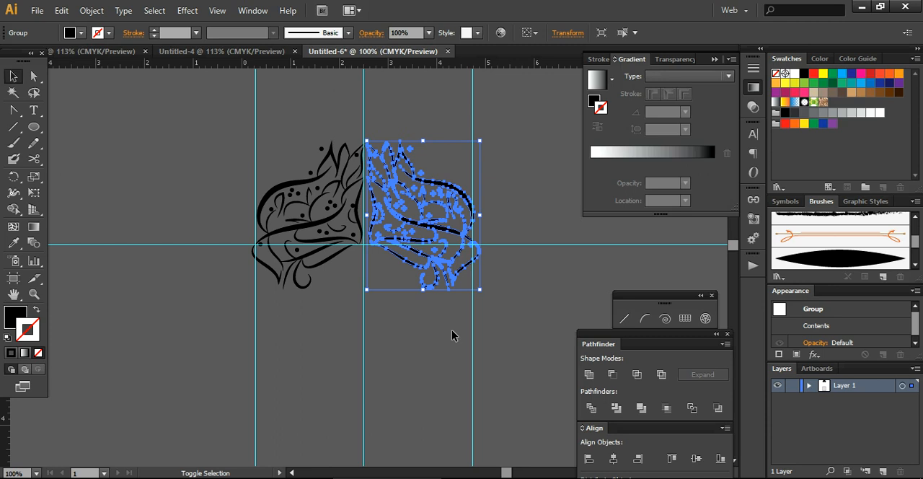
key(Right)
key(Right)
key(Right)
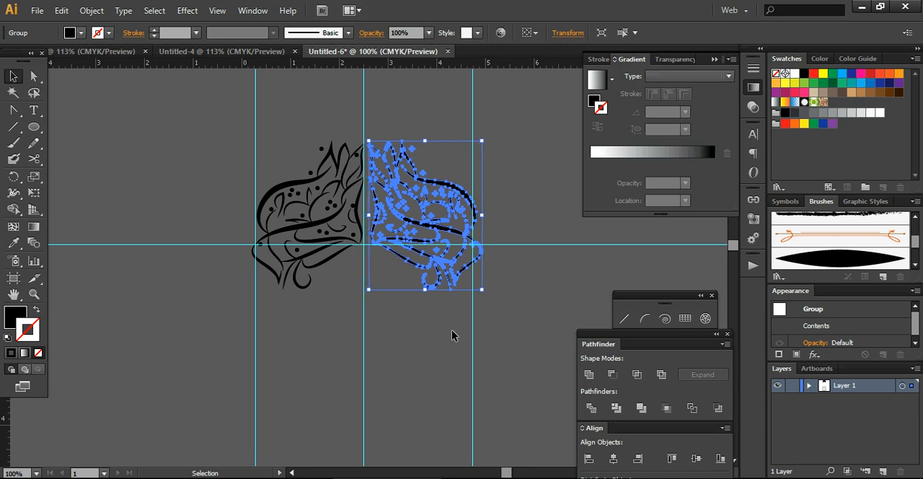
click(405, 384)
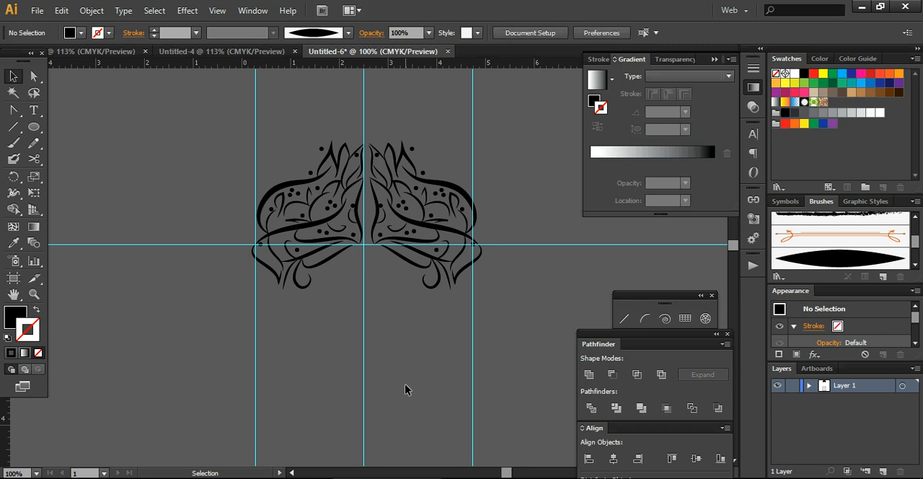
Nudge the mirrored half back toward the original until both halves meet at the center vertical guide.
drag(490, 299, 370, 121)
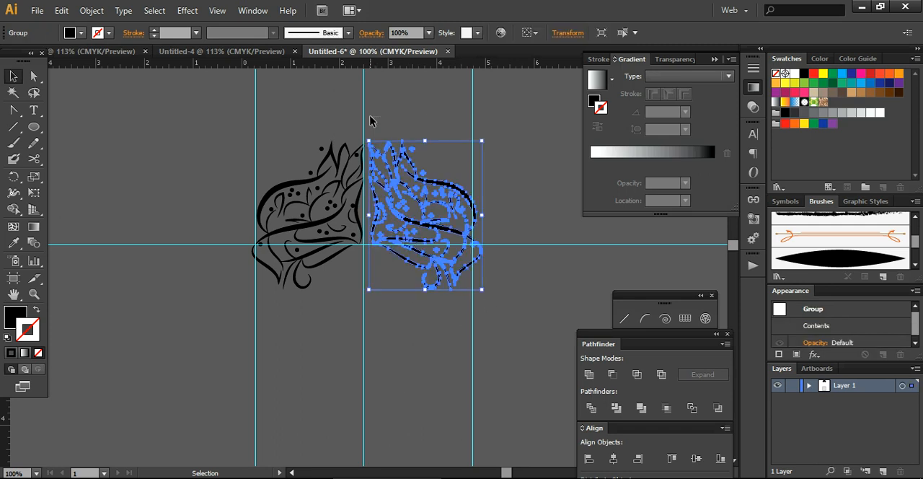
key(Left)
key(Left)
key(Left)
key(Left)
key(Left)
key(Left)
key(Left)
key(Left)
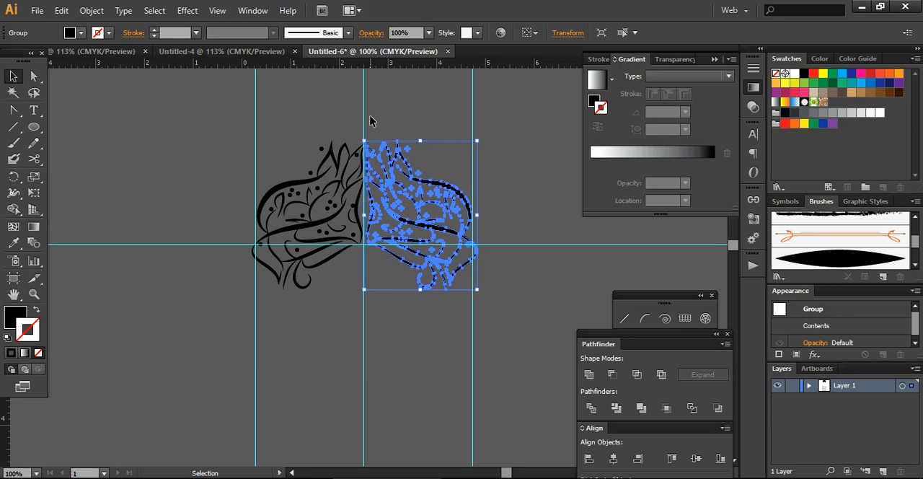
key(Left)
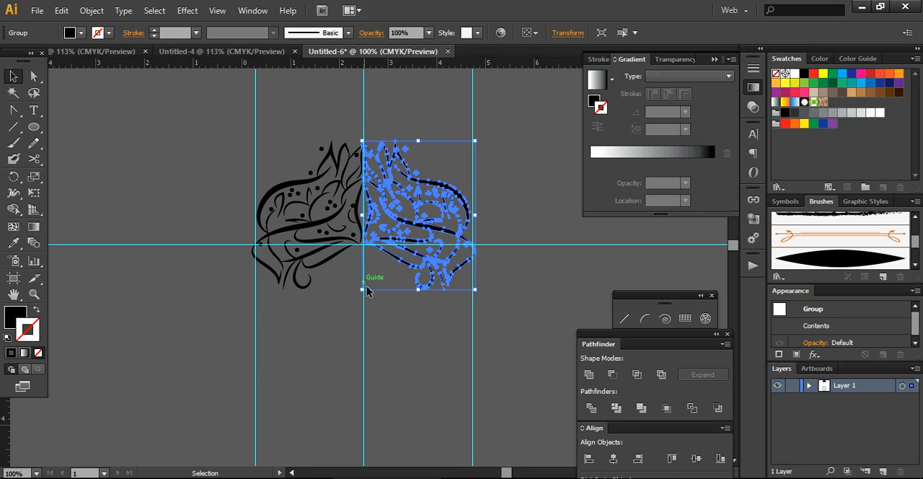
click(368, 315)
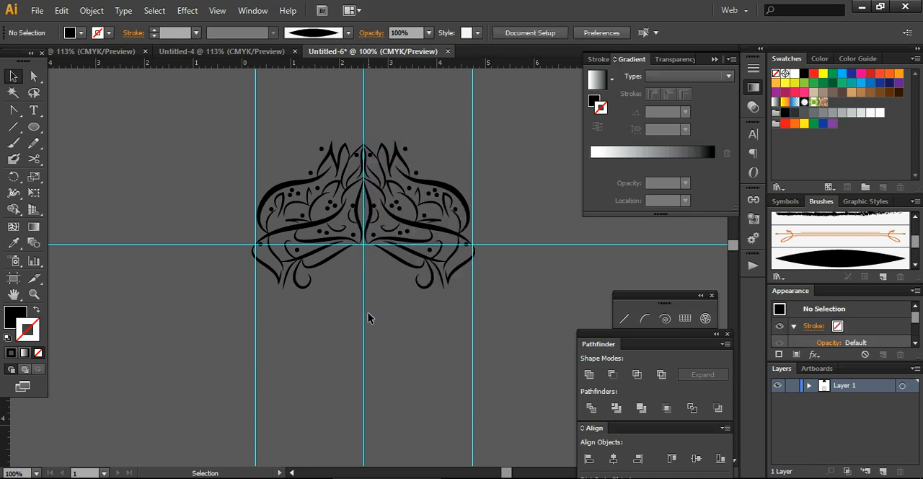
Scale both ornament halves down together to fit between the outer vertical guides and center them above the horizontal guide.
drag(243, 192, 494, 325)
click(445, 348)
drag(228, 114, 496, 328)
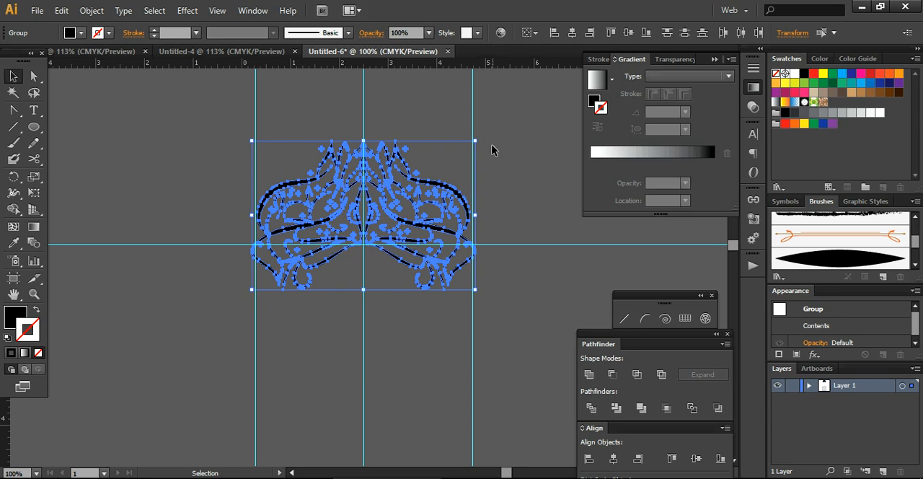
drag(473, 141, 440, 165)
drag(358, 229, 375, 172)
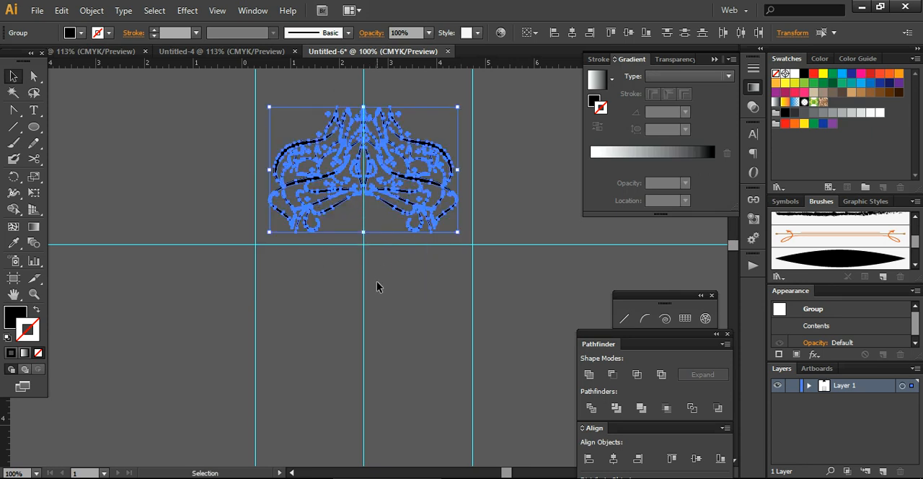
Paste a copy of the two-part ornament in front and rotate it 180°.
key(a)
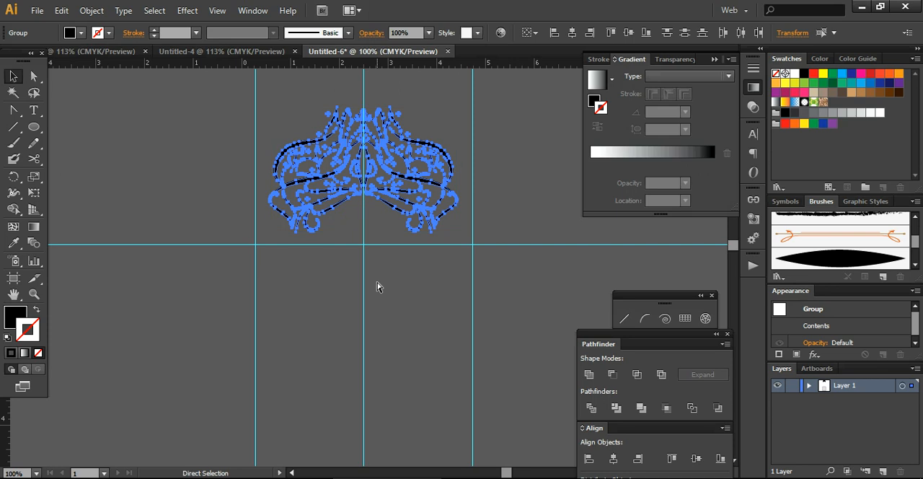
key(v)
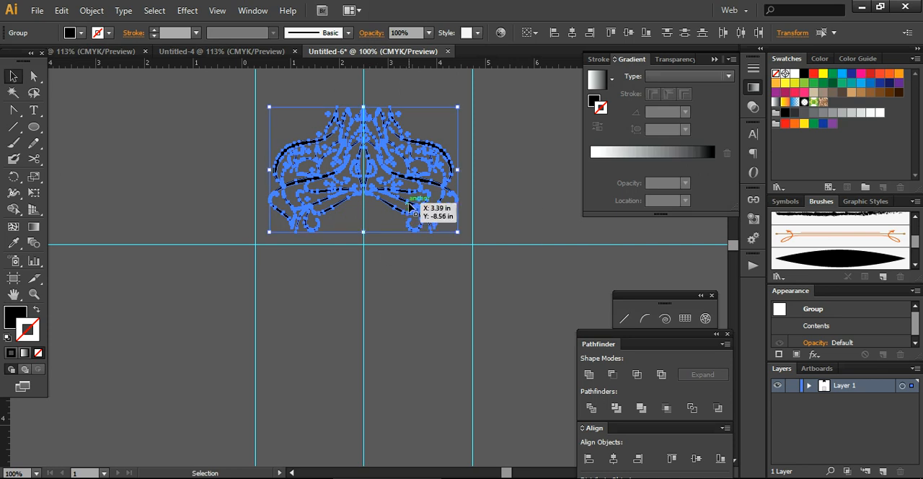
right_click(409, 206)
mouse_move(470, 303)
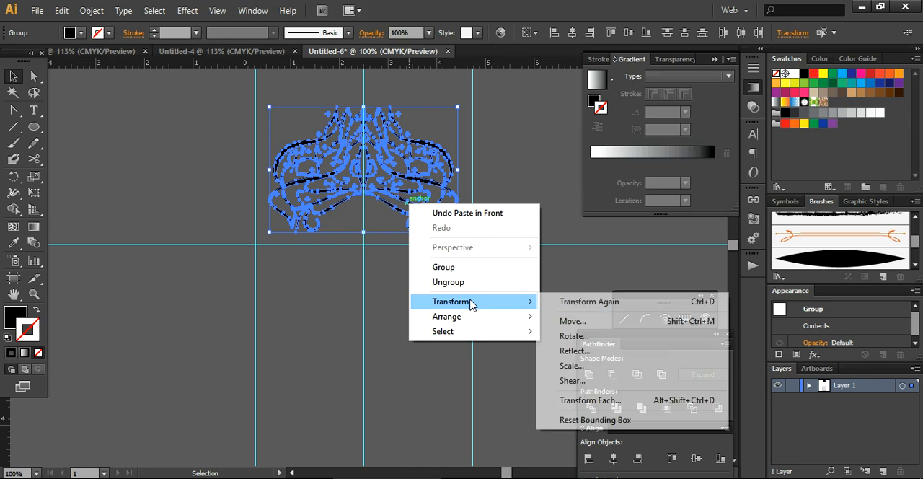
click(574, 336)
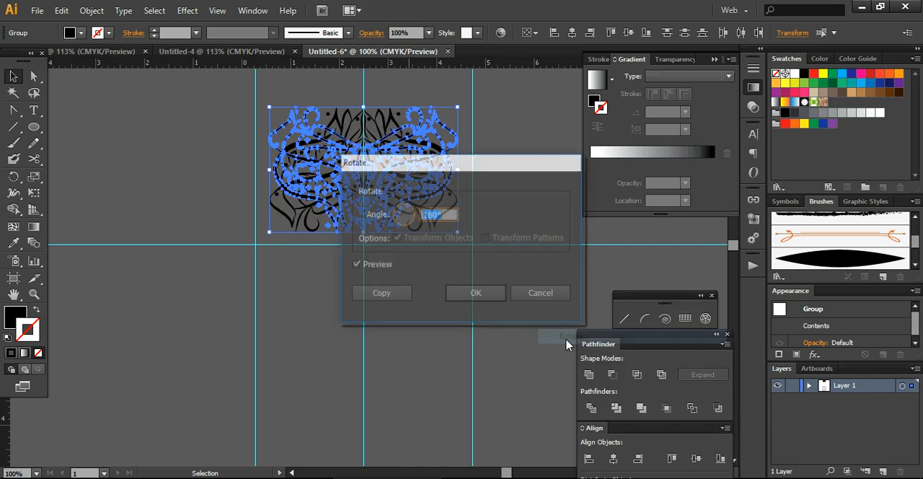
click(462, 295)
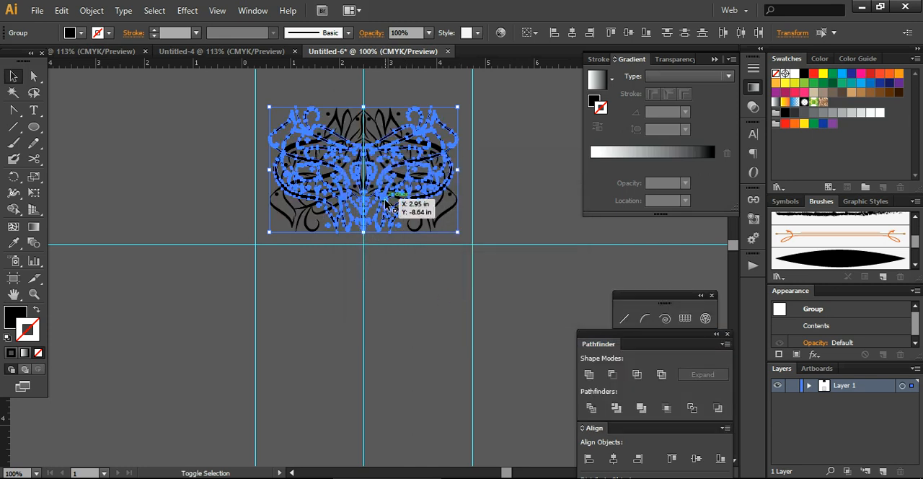
Move the rotated copy straight down until its curled tips meet those of the upper ornament, forming a frame.
key(shift+Down)
key(shift+Down)
key(shift+Down)
key(shift+Down)
key(shift+Down)
key(shift+Down)
key(shift+Down)
key(shift+Down)
key(shift+Down)
key(shift+Down)
key(shift+Down)
key(shift+Down)
key(shift+Down)
key(shift+Down)
key(shift+Down)
key(shift+Down)
key(shift+Down)
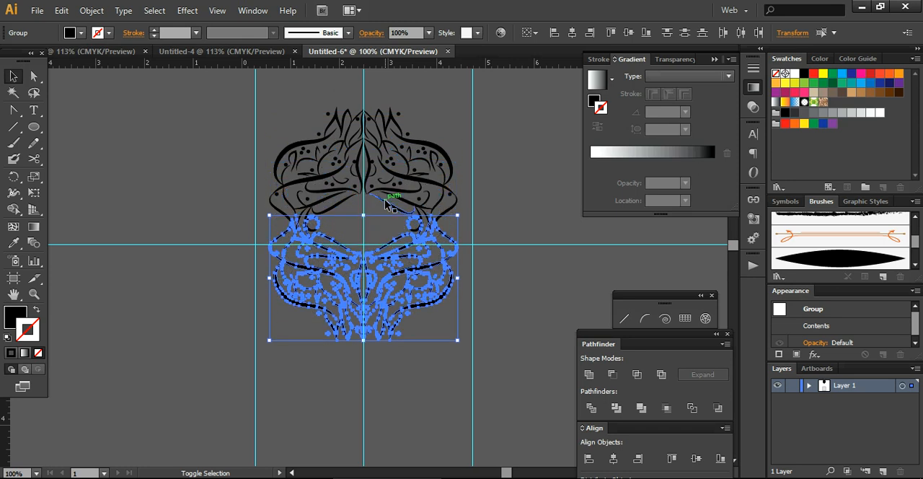
key(shift+Down)
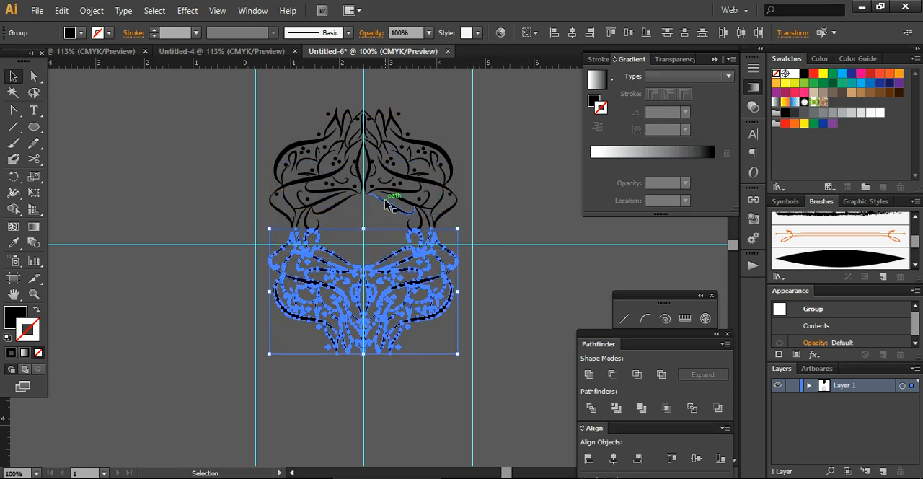
key(Down)
key(Down)
key(Down)
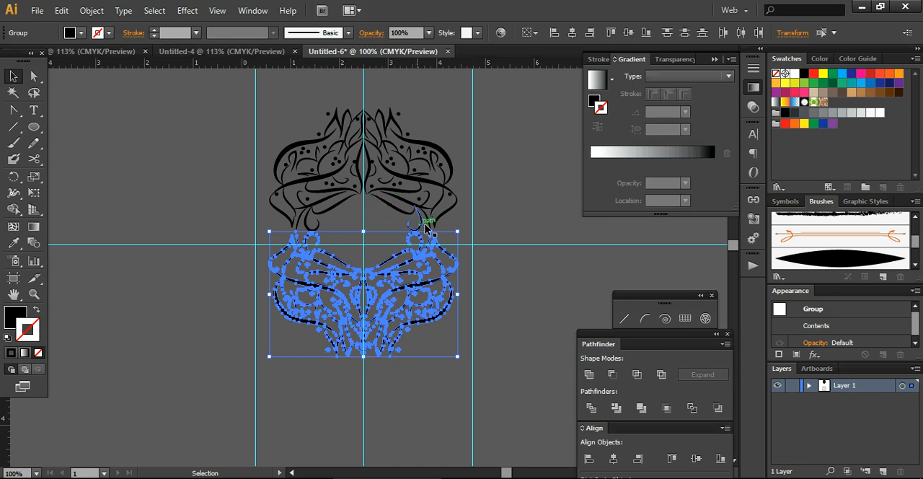
click(505, 270)
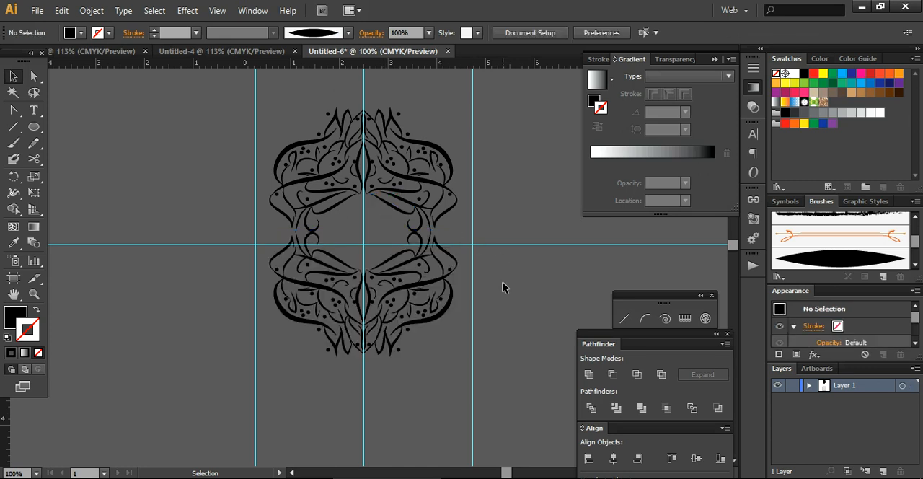
Select all parts of the upper and lower ornaments and group them into one frame.
drag(239, 98, 477, 378)
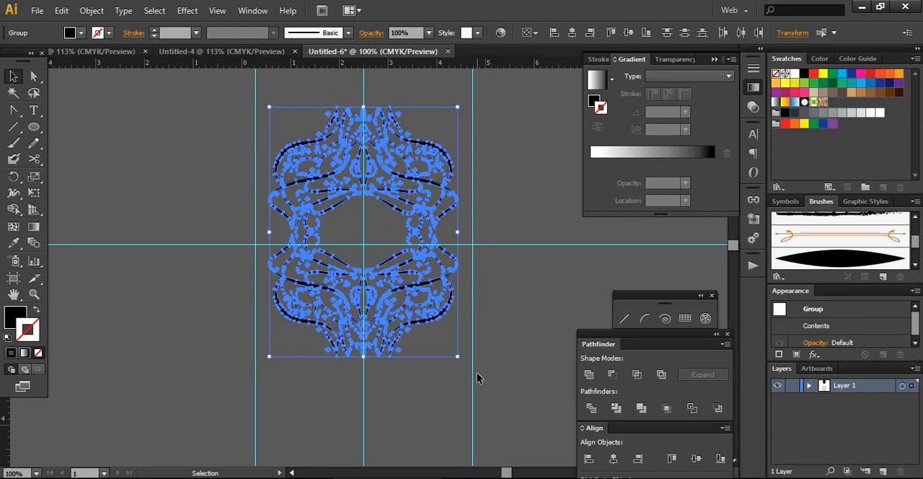
key(a)
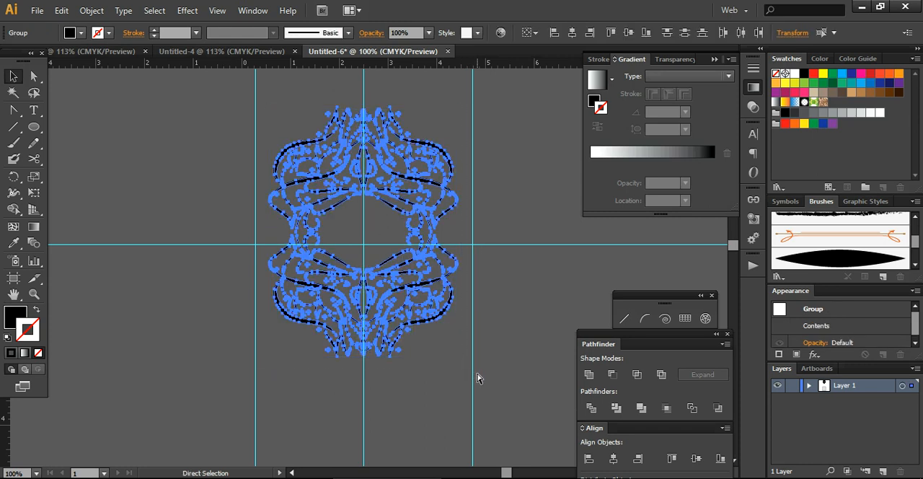
key(v)
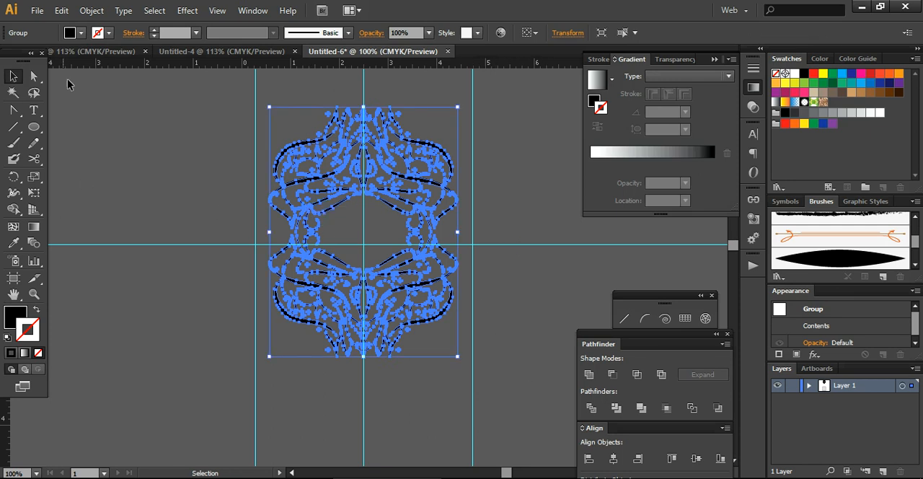
click(193, 160)
click(322, 145)
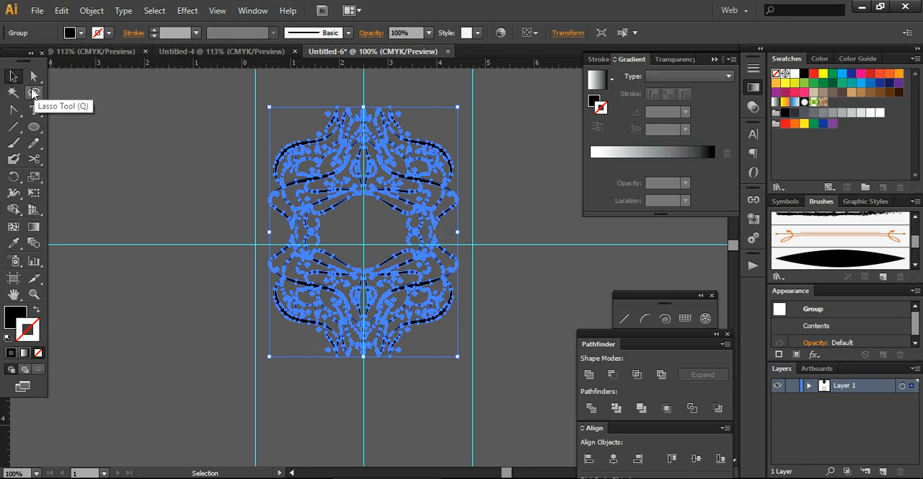
Open the Pastels gradient swatch library for the selected frame's fill.
click(80, 33)
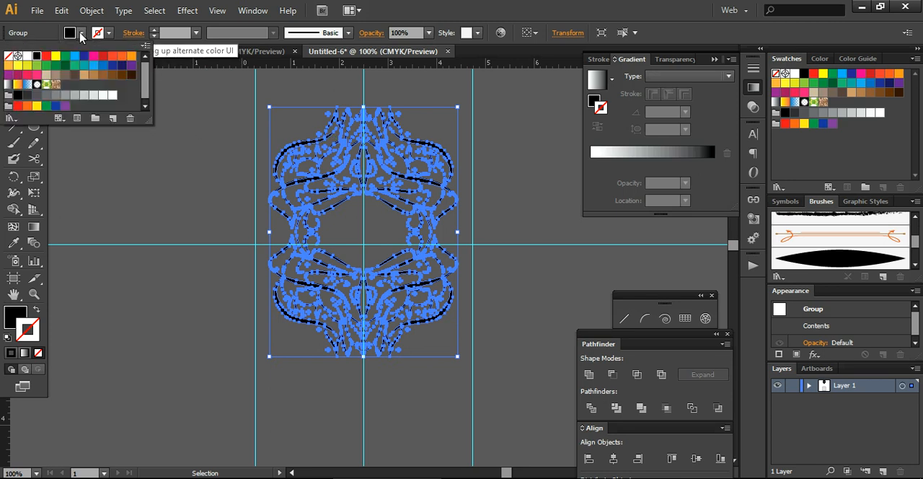
click(10, 117)
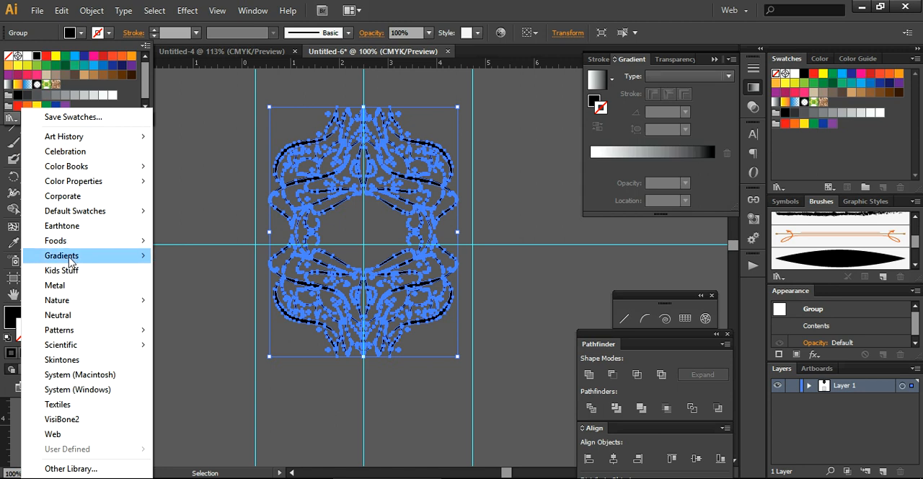
mouse_move(71, 261)
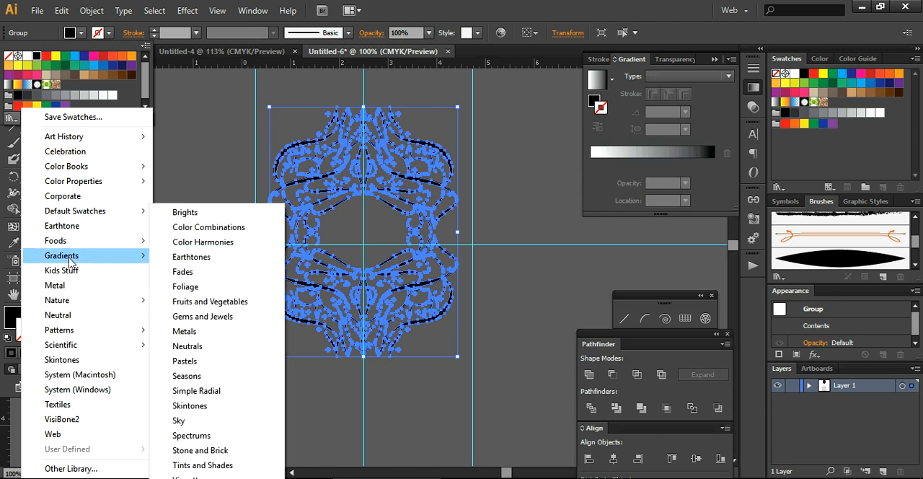
click(204, 367)
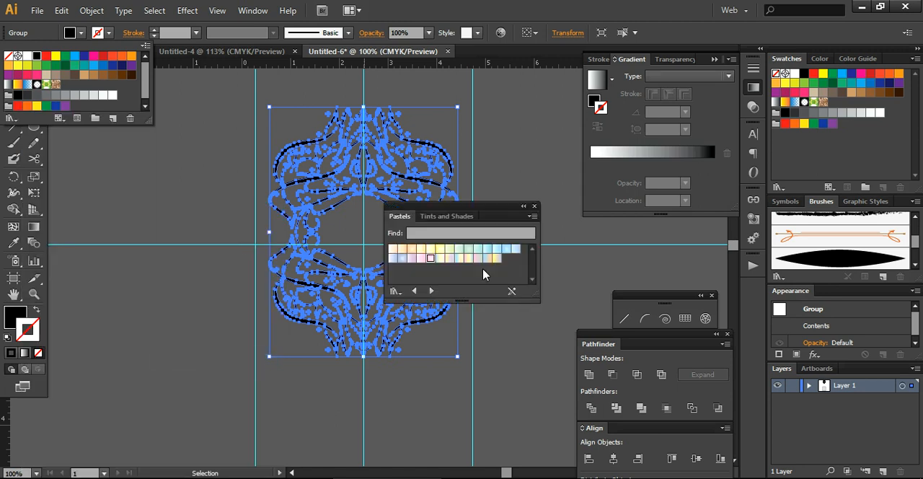
Fill the frame with the pink radial Pastels gradient, remove its stroke and close the swatch library.
click(432, 261)
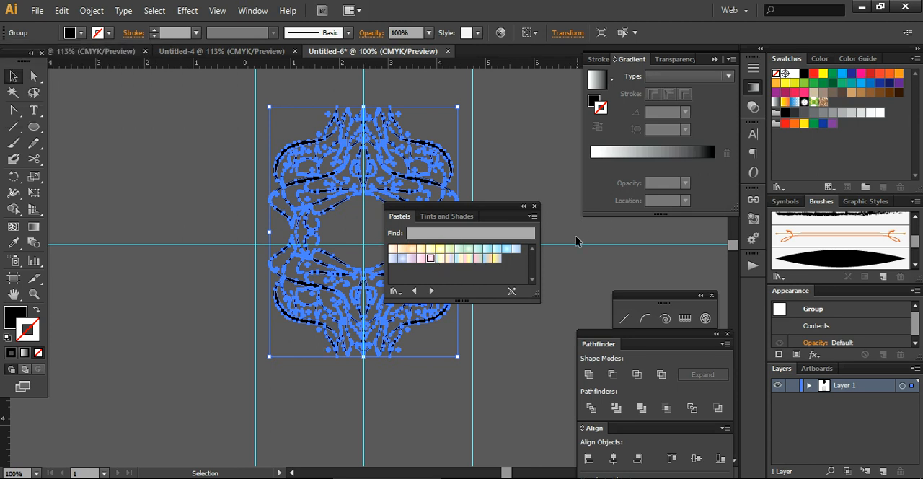
click(431, 260)
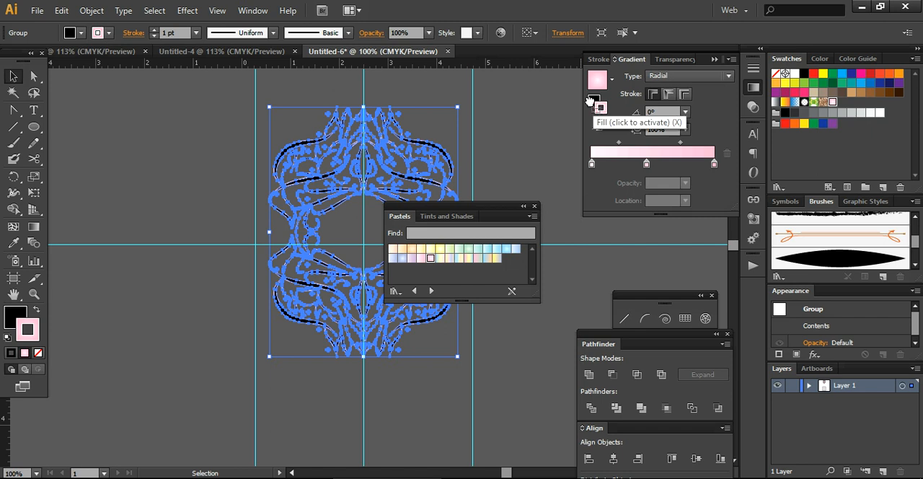
click(591, 101)
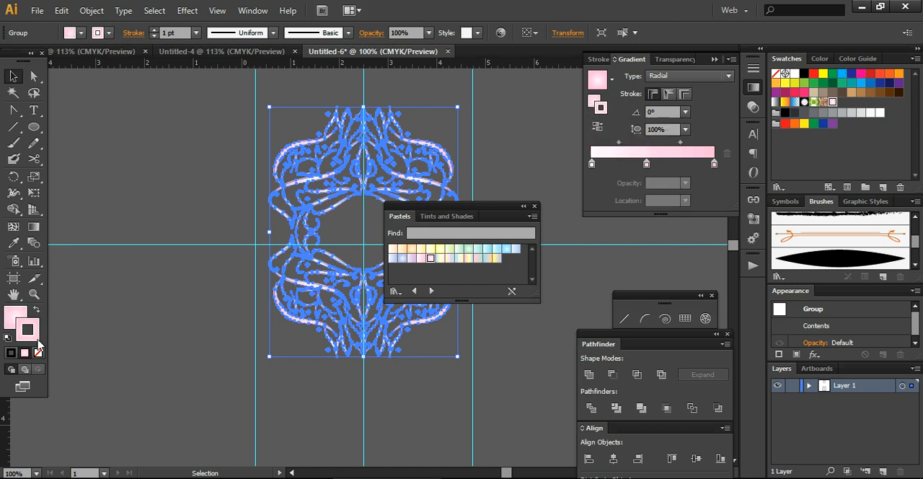
click(38, 352)
click(163, 348)
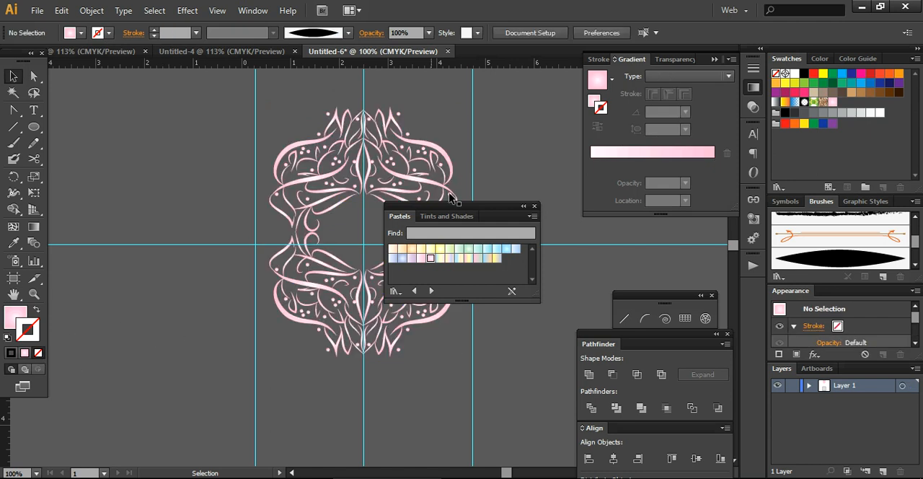
click(534, 206)
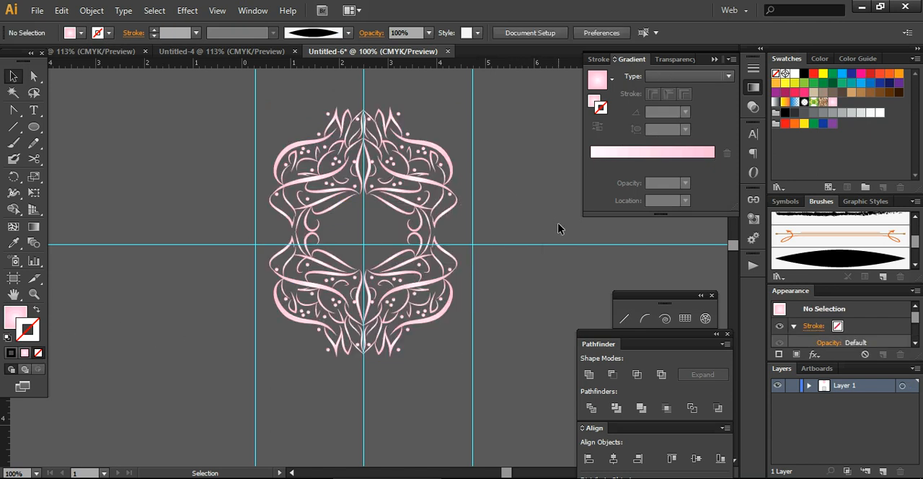
Select the whole pink frame and cut it from above the card.
drag(233, 94, 475, 370)
key(a)
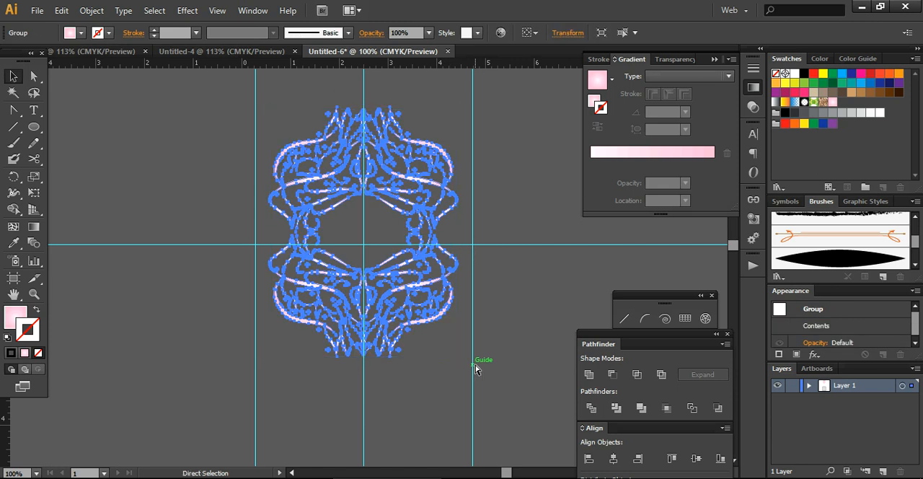
key(Delete)
key(v)
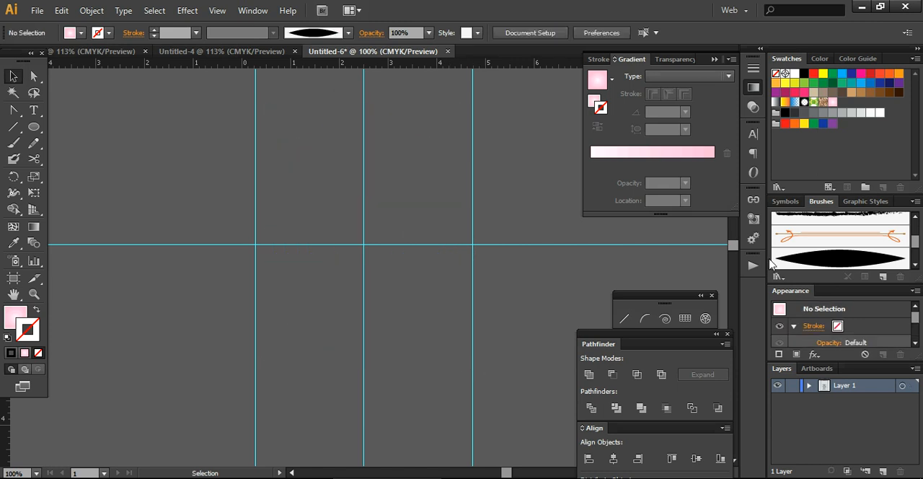
Move the invitation text block off the card onto the empty canvas on its left side.
drag(734, 240, 738, 271)
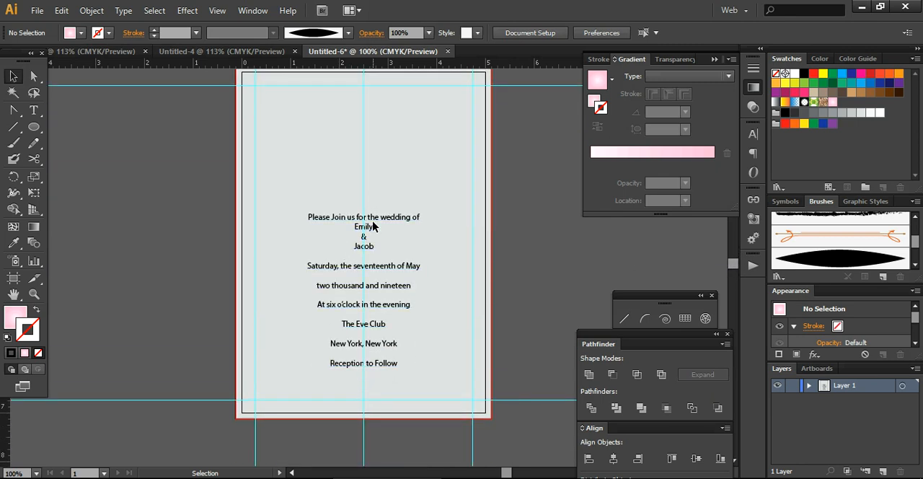
drag(373, 227, 129, 202)
click(223, 252)
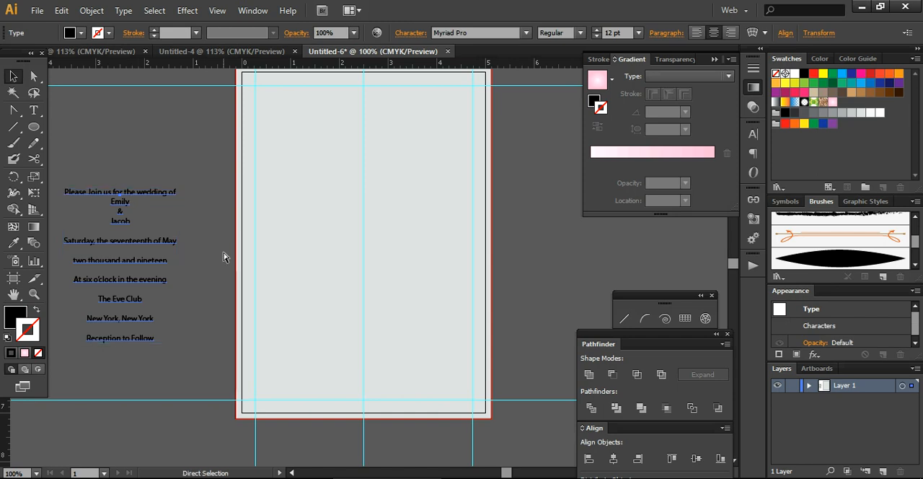
Paste the frame onto the card, center it on the vertical middle guide and nudge it slightly upward.
key(ctrl+v)
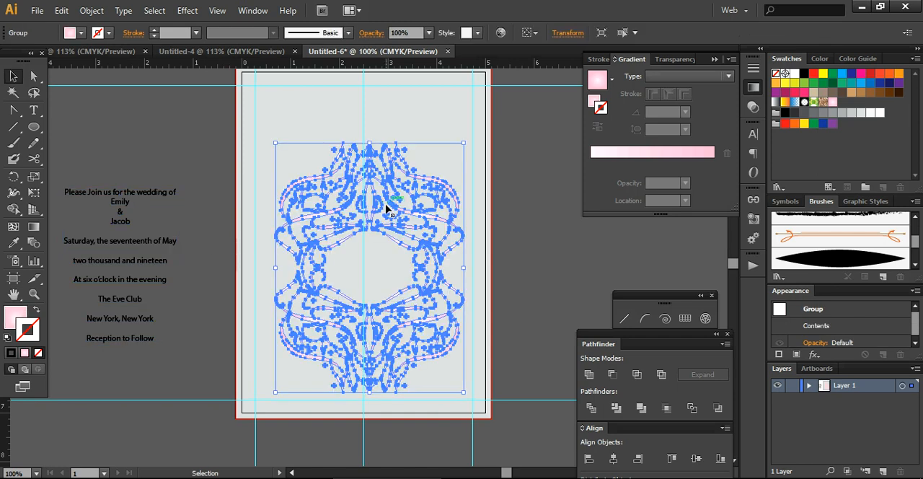
drag(374, 213, 369, 193)
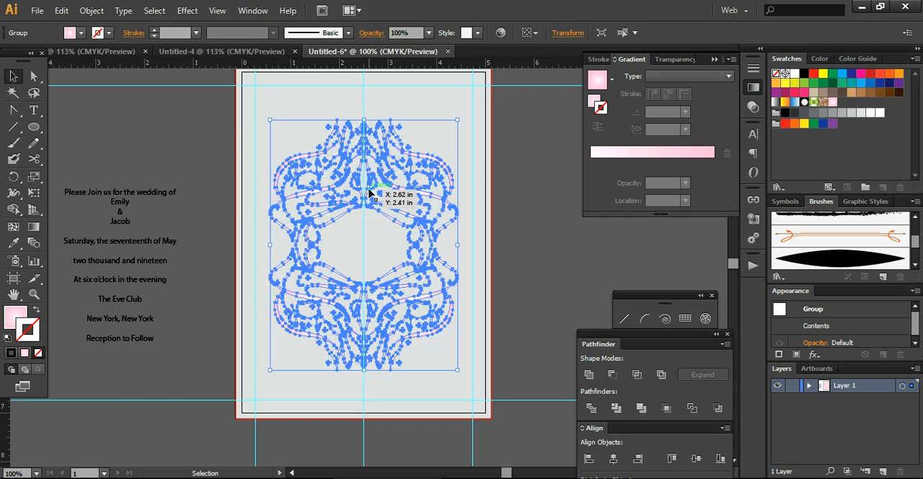
click(520, 255)
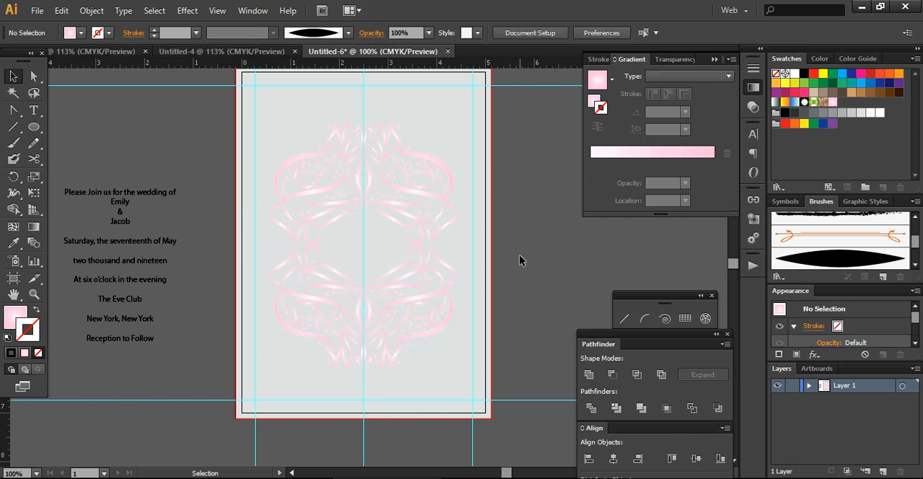
click(417, 195)
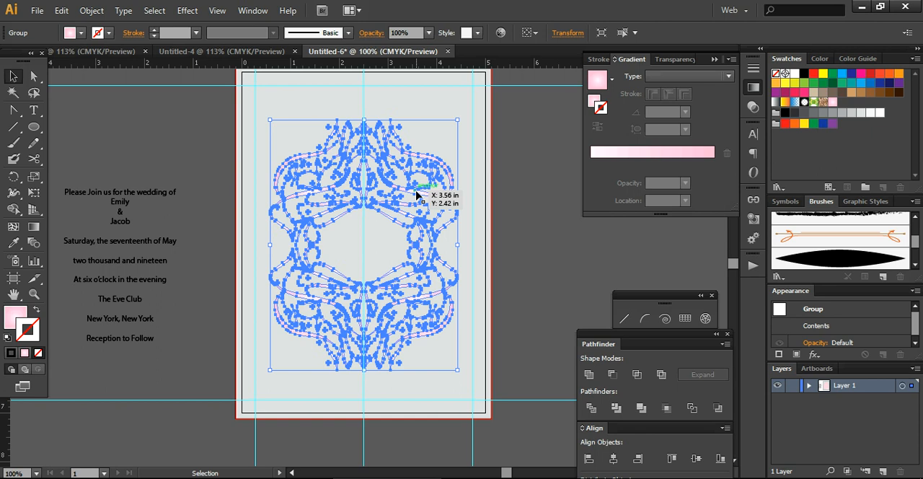
key(Up)
key(Up)
key(Up)
key(Up)
key(Up)
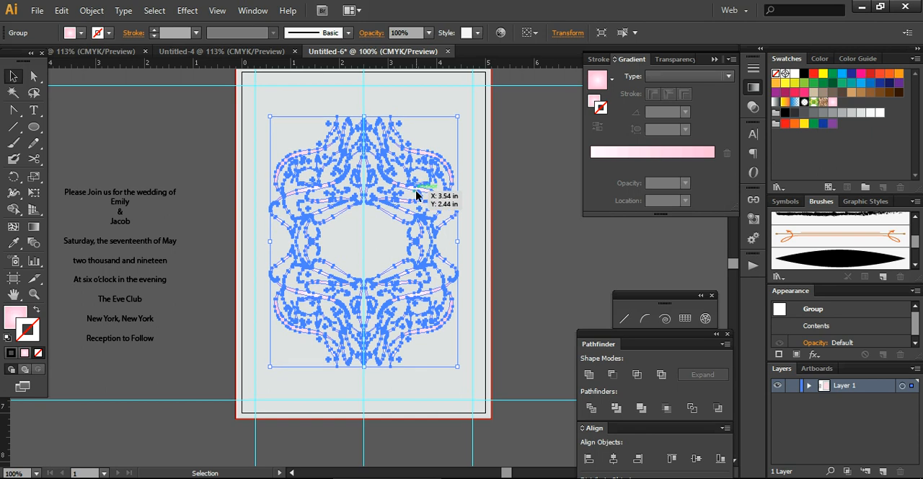
Try moving the frame partly past the card's right edge and undo that move.
drag(417, 195, 513, 267)
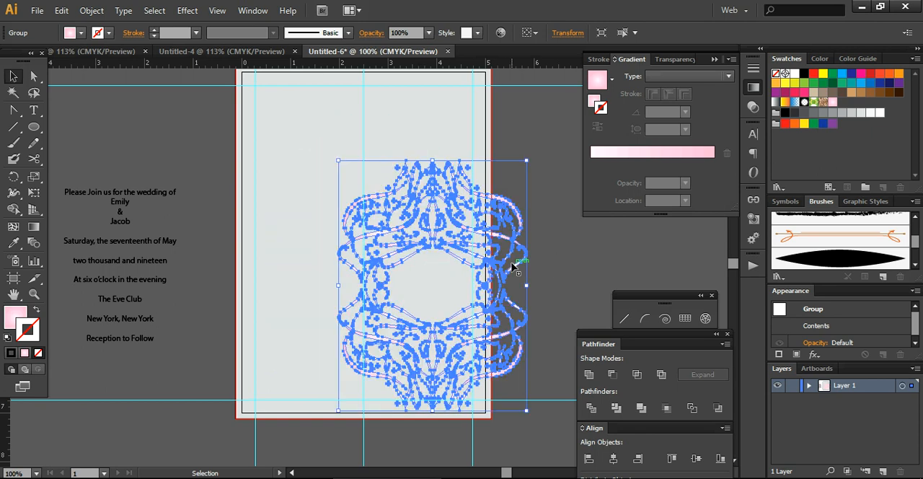
key(ctrl+z)
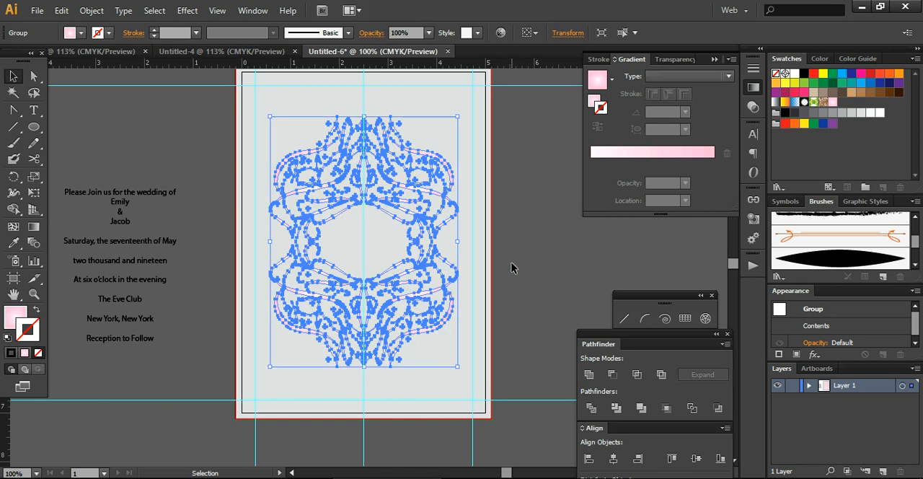
click(511, 269)
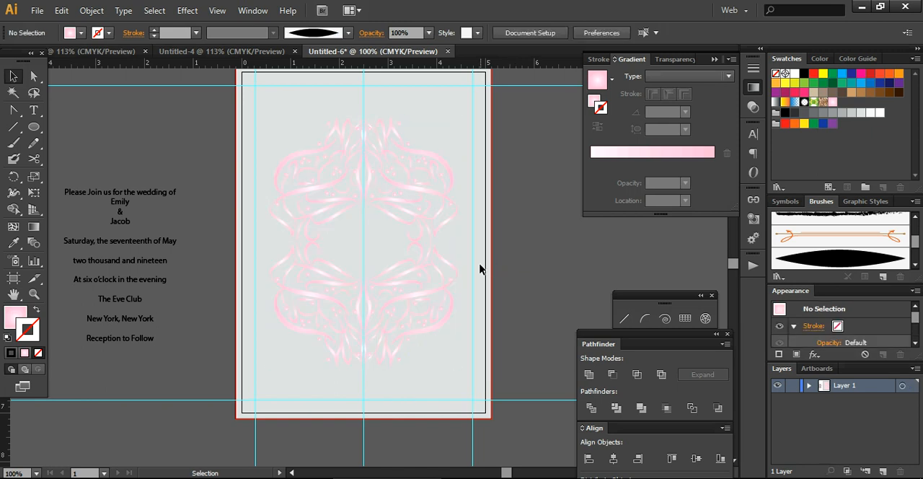
Give the frame a 1 pt stroke in a medium-light gray from the Grays swatches.
click(427, 268)
click(108, 34)
click(108, 36)
click(110, 34)
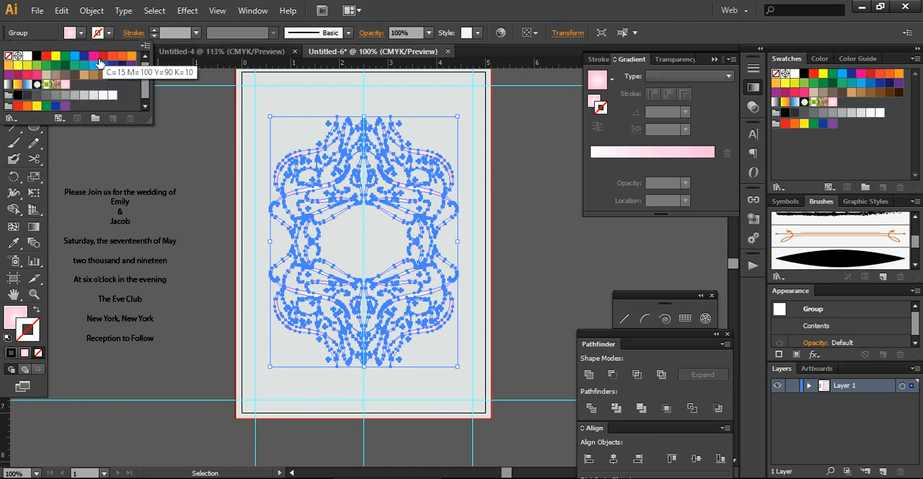
click(75, 95)
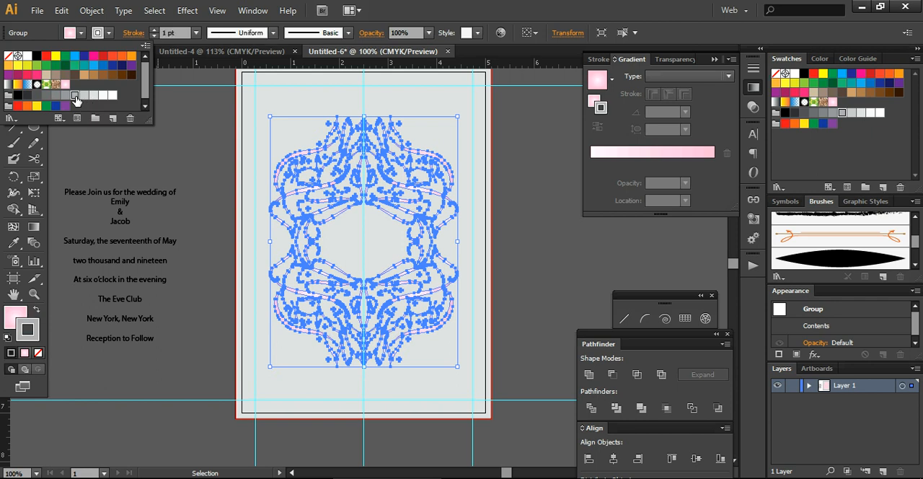
click(202, 125)
click(202, 126)
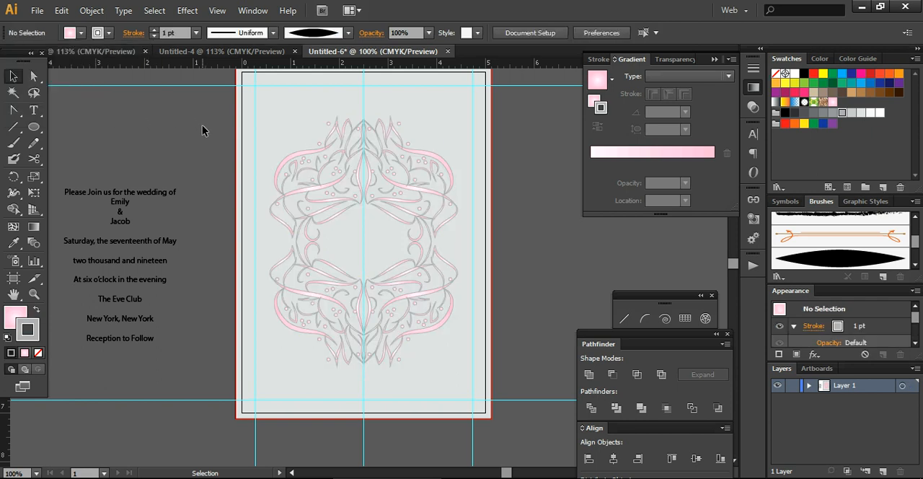
Try an opacity of 20% on the frame.
click(331, 184)
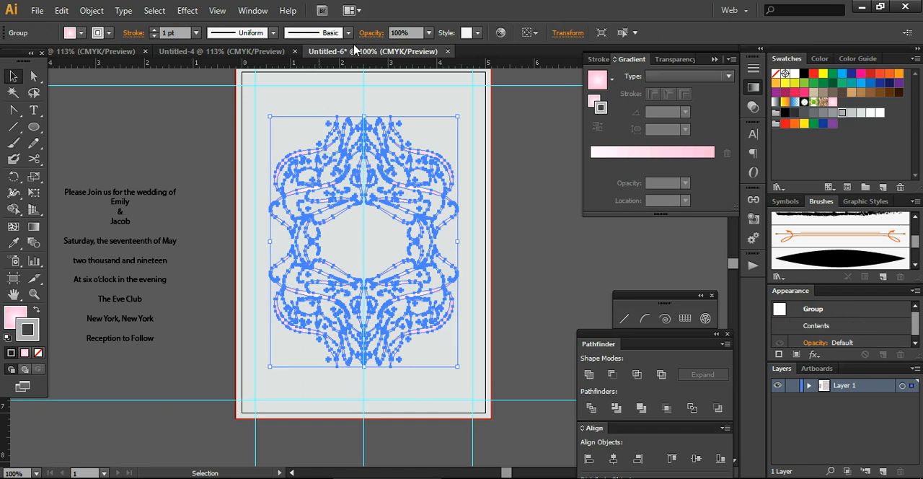
click(430, 33)
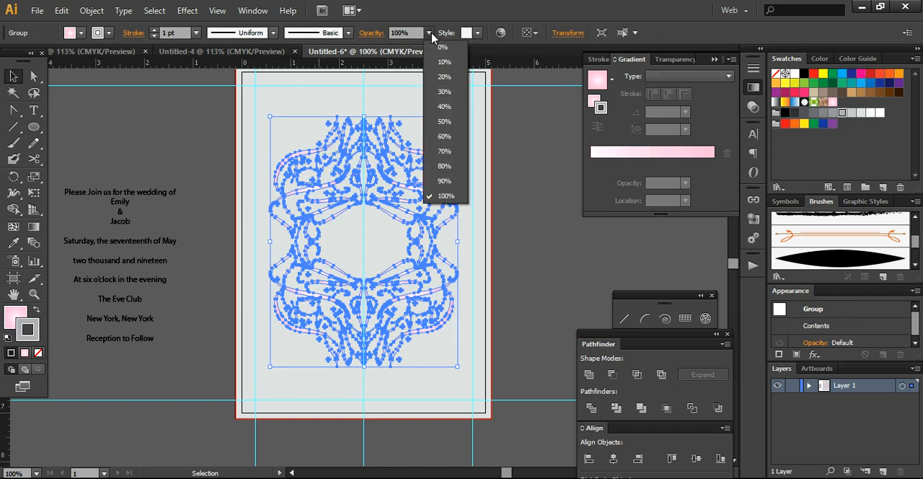
click(443, 78)
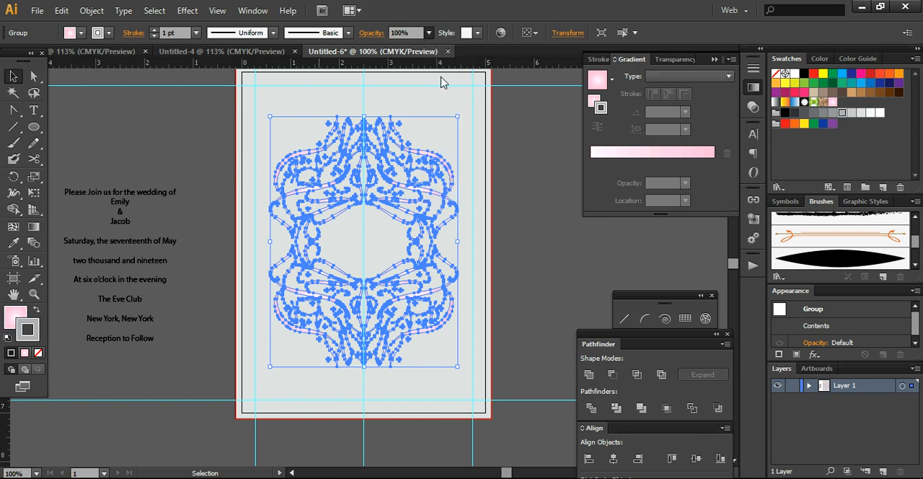
click(514, 205)
Set the frame's opacity to 40% and deselect it to check the look on the card.
click(445, 205)
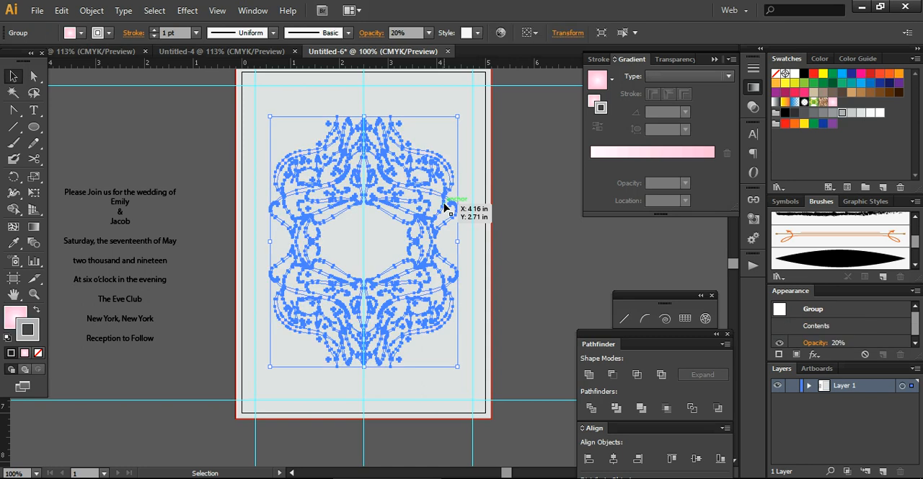
click(429, 33)
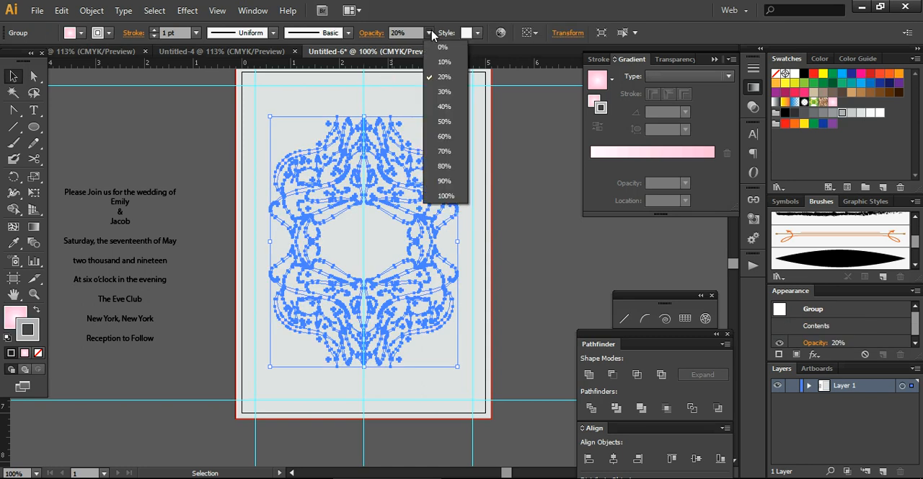
click(444, 106)
click(515, 189)
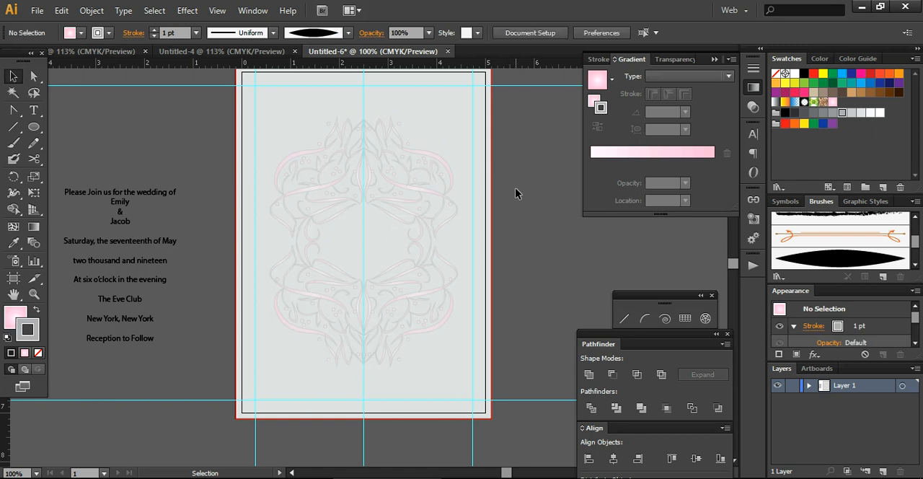
click(445, 207)
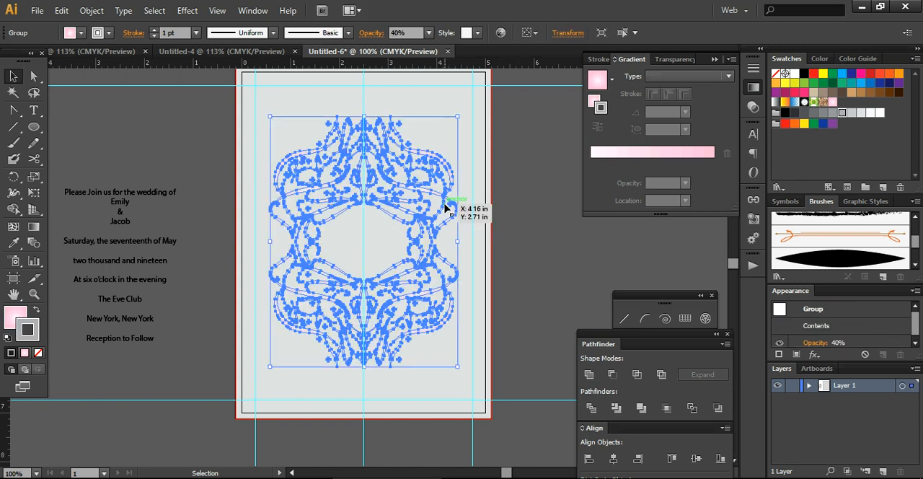
click(509, 227)
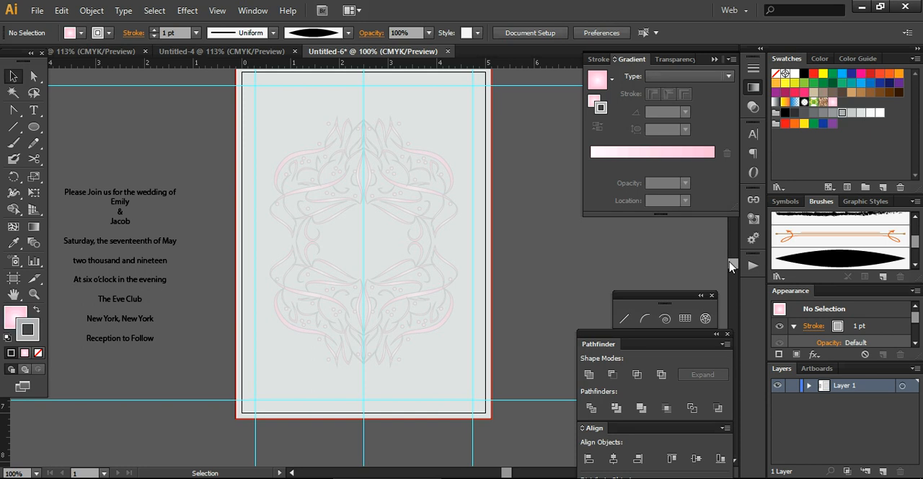
Unlock all objects and fill the card's background rectangle with the dark gray C=0 M=0 Y=0 K=90 swatch.
drag(730, 264, 730, 263)
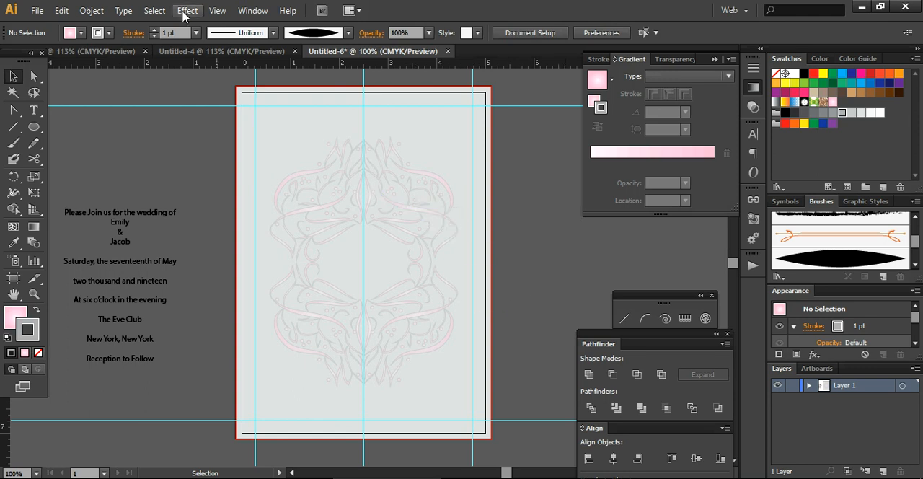
click(91, 11)
click(116, 105)
click(200, 148)
click(254, 147)
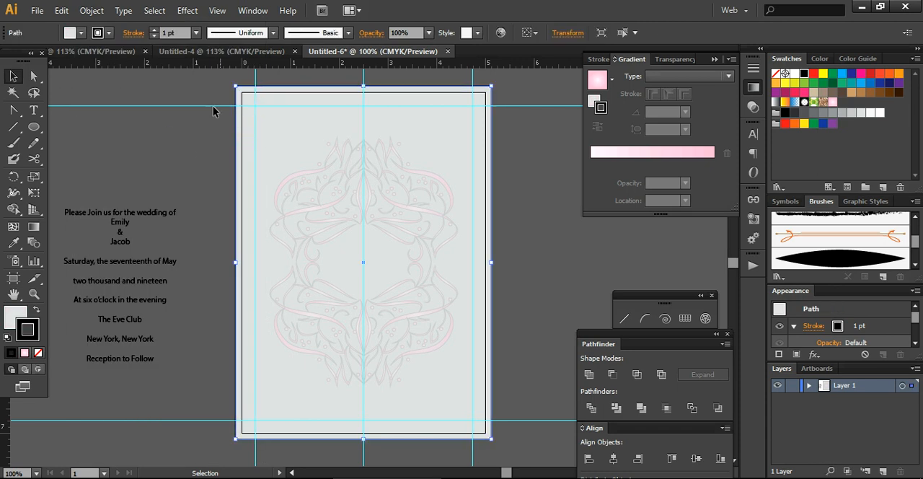
click(80, 32)
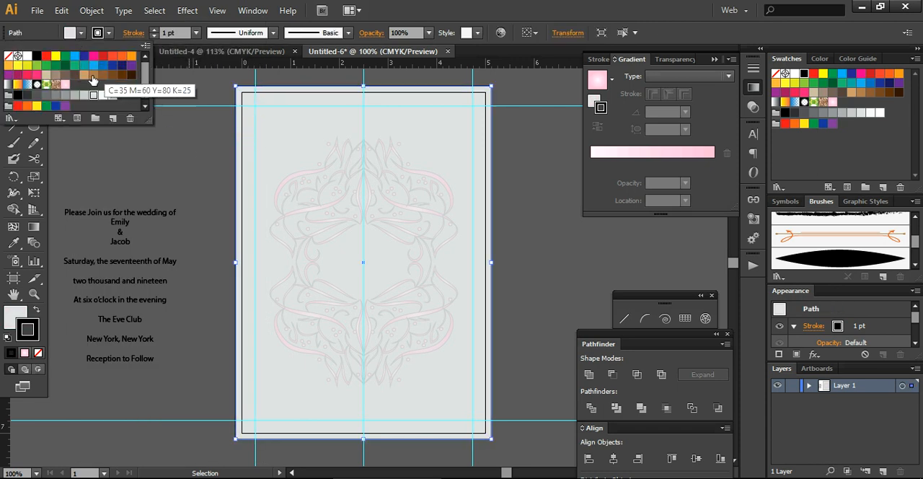
click(28, 96)
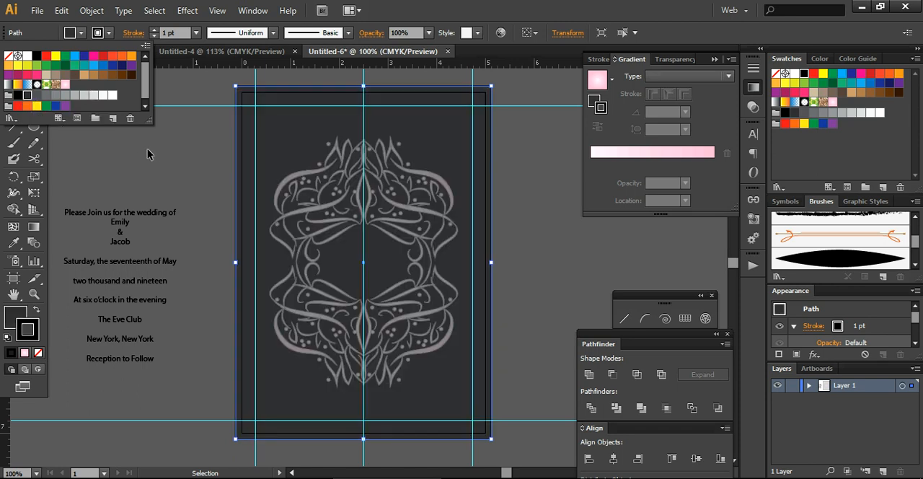
click(163, 163)
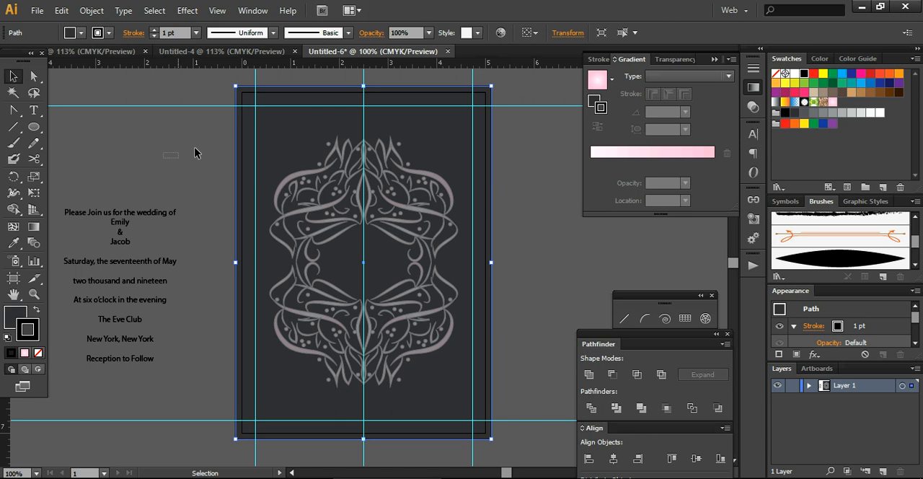
Try black and lighter gray fills on the card background, and reapply the dark gray K=90 swatch.
click(81, 34)
click(80, 36)
click(81, 35)
click(81, 35)
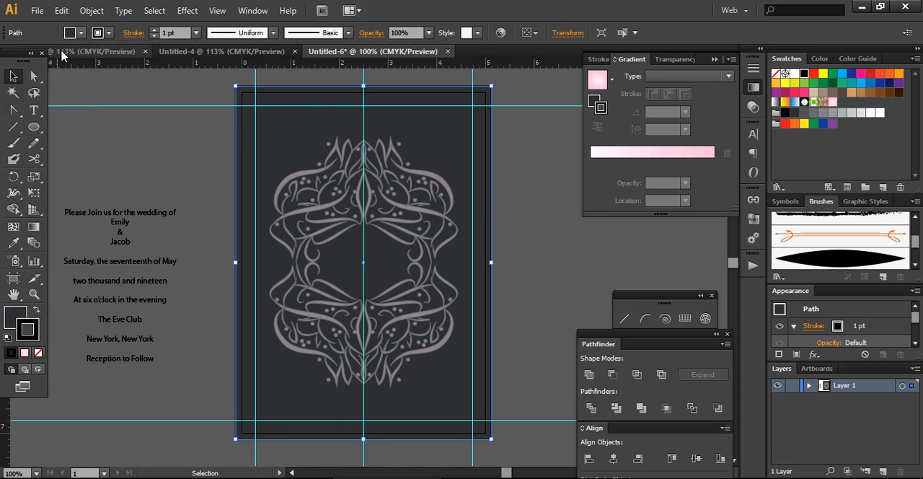
click(67, 36)
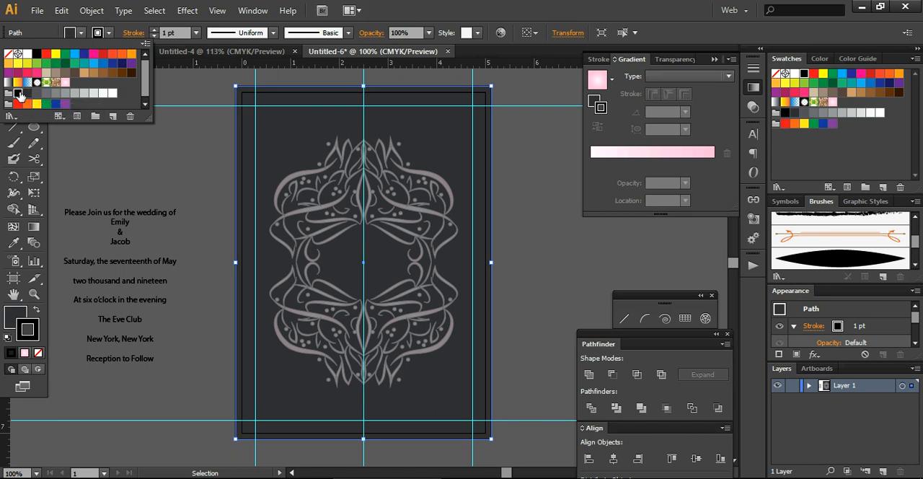
click(18, 93)
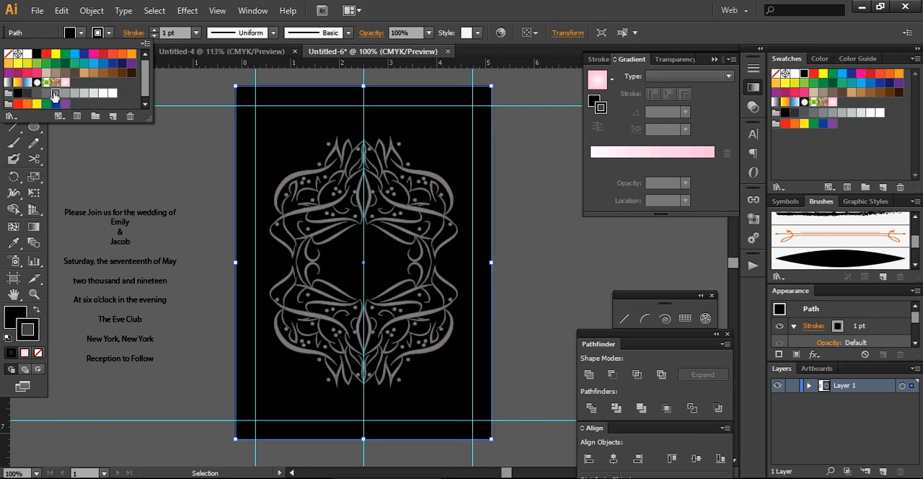
click(55, 95)
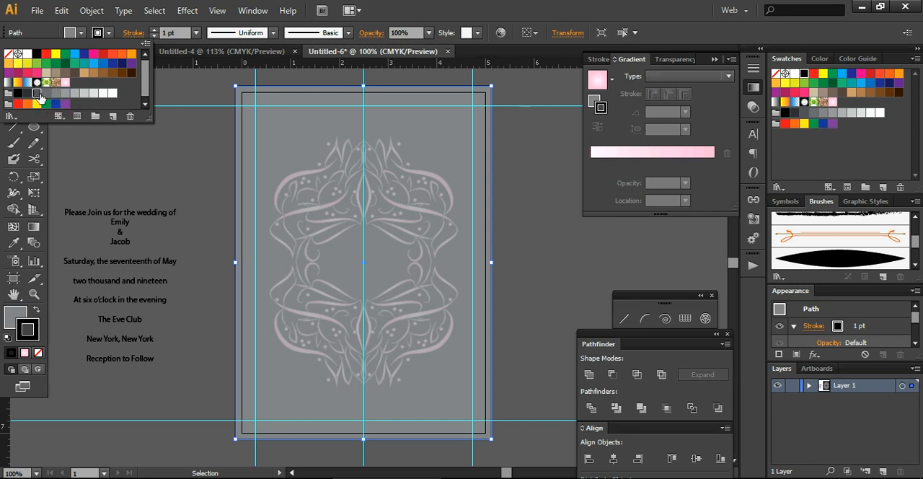
click(37, 95)
click(28, 94)
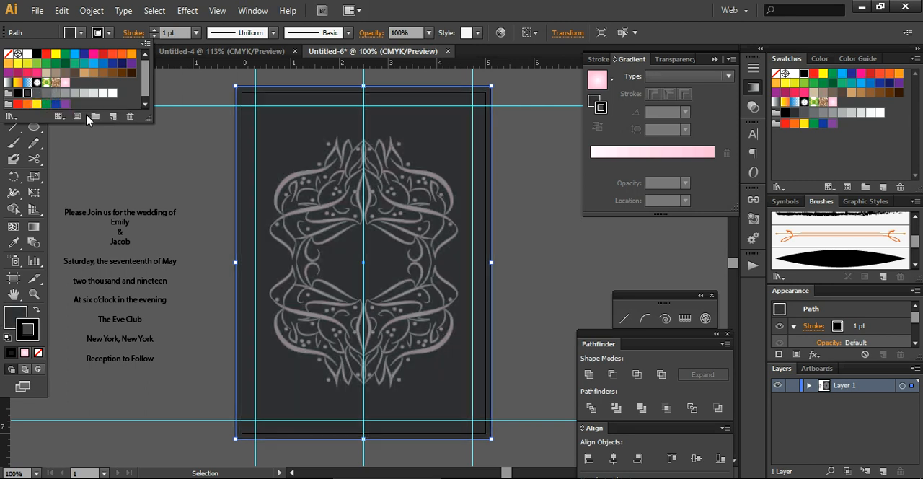
click(165, 163)
click(165, 163)
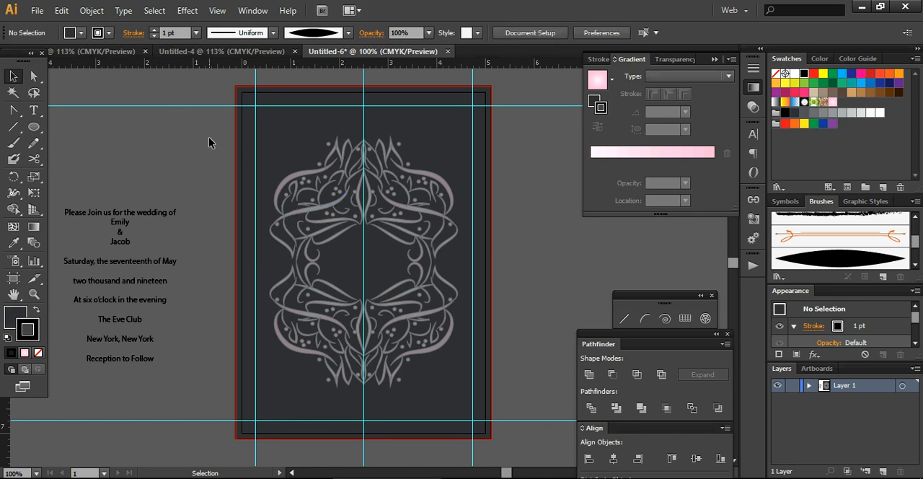
Lock the floral frame together with the card background, and unlock all objects again.
drag(287, 183, 387, 320)
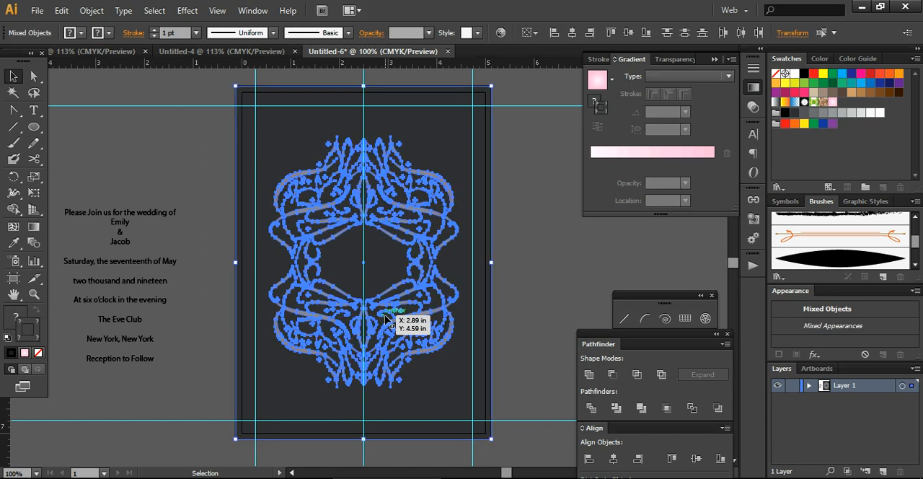
key(ctrl+shift+a)
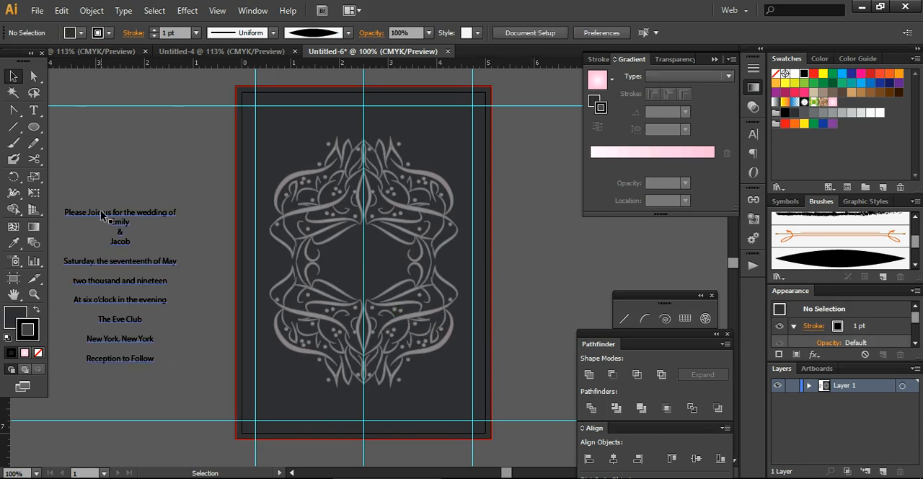
click(92, 11)
mouse_move(61, 10)
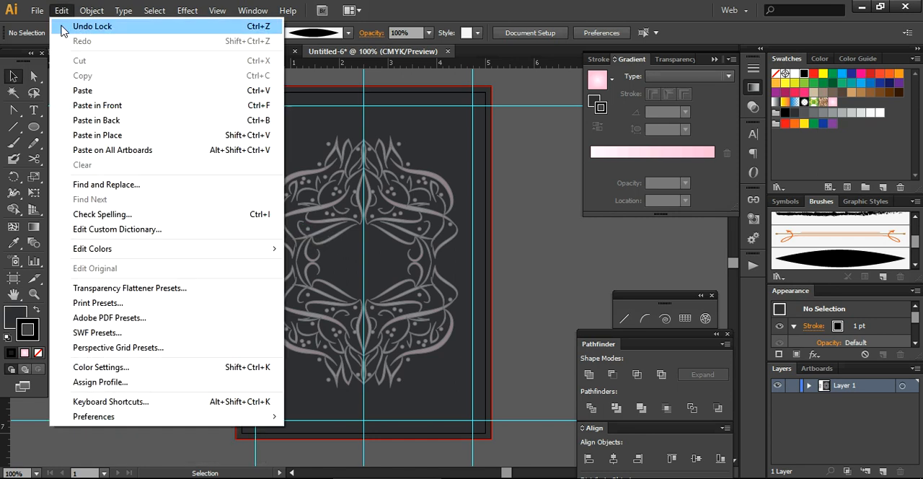
click(327, 156)
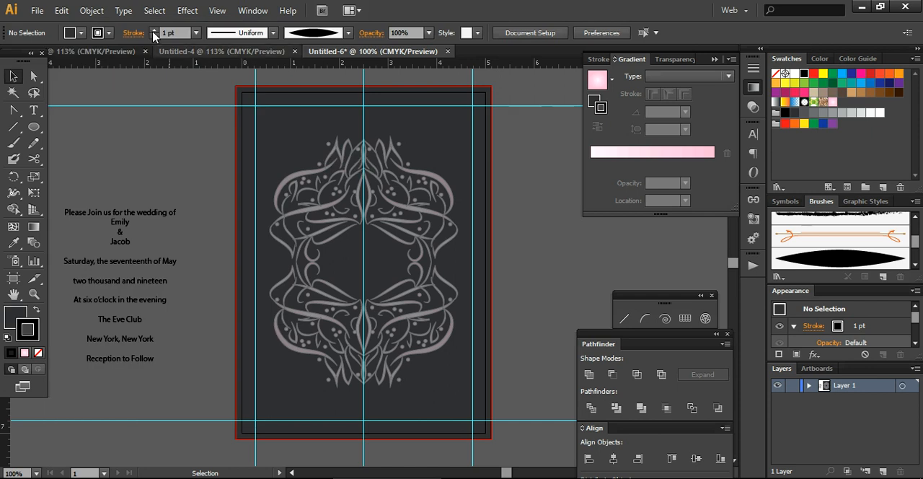
click(92, 11)
click(113, 120)
click(191, 189)
Set the floral frame's opacity to 20% and deselect it to check the look on the dark background.
click(307, 206)
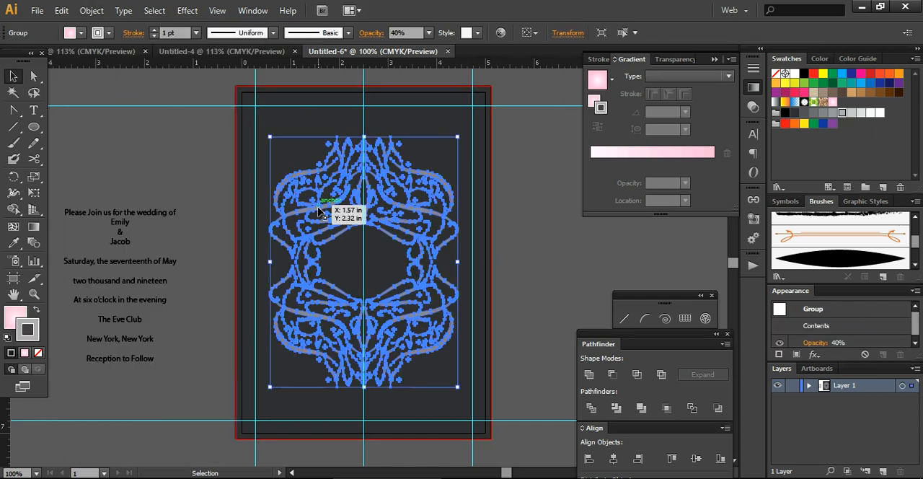
click(429, 33)
click(430, 33)
click(429, 33)
click(437, 66)
click(526, 246)
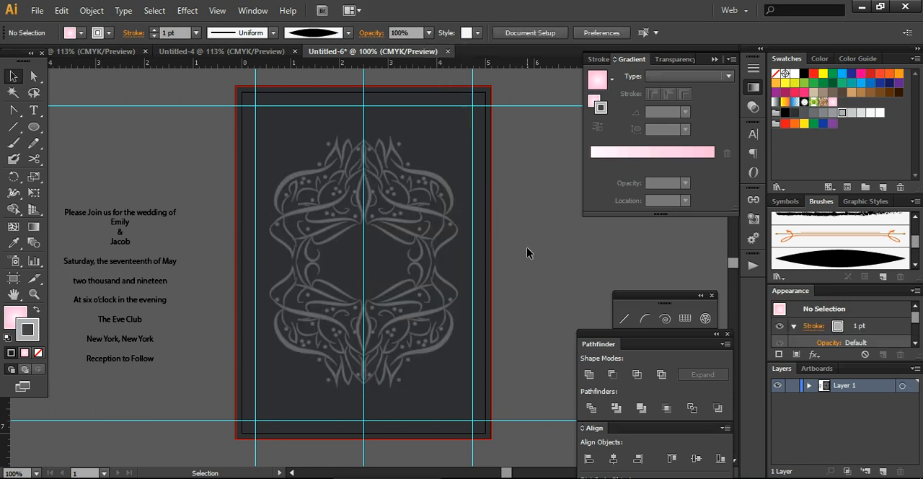
click(456, 245)
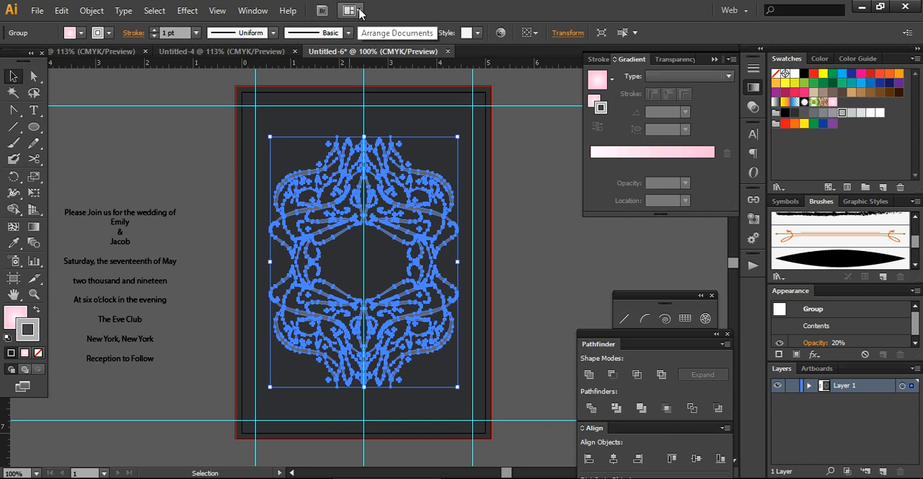
click(430, 33)
click(438, 65)
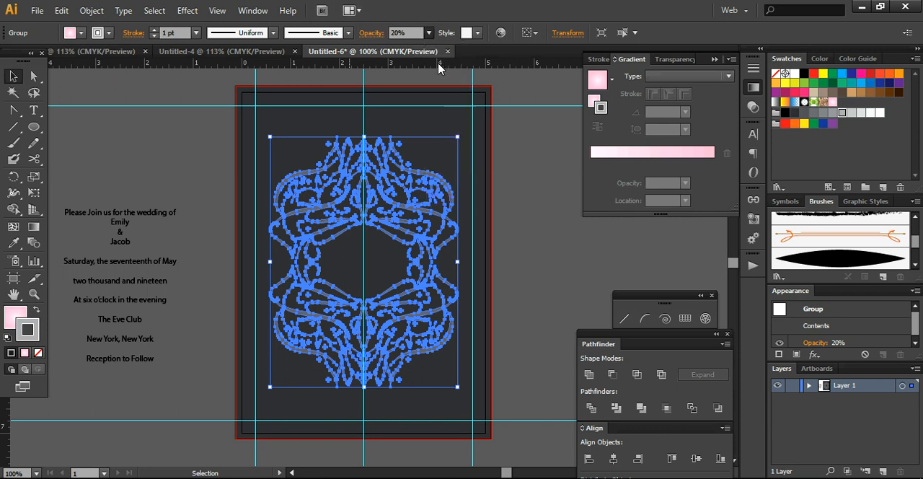
click(525, 253)
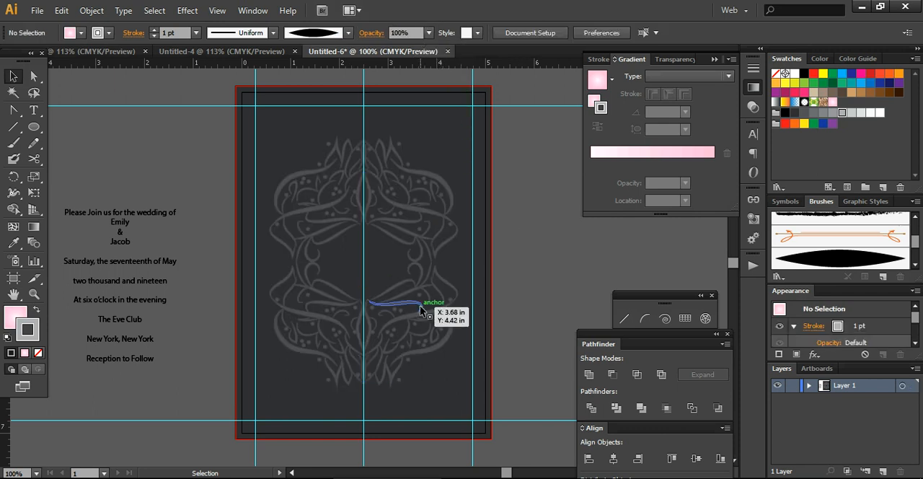
Select the floral frame together with the card background and lock both.
click(422, 310)
shift+click(398, 261)
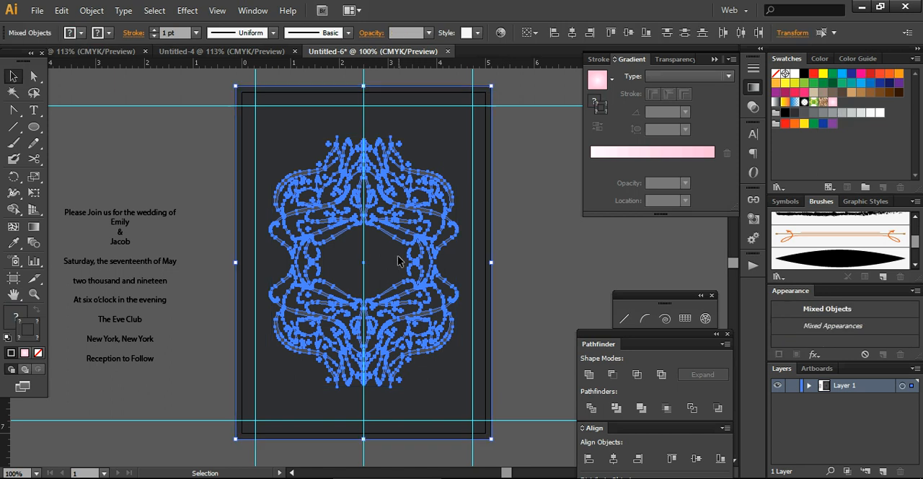
key(ctrl+shift+a)
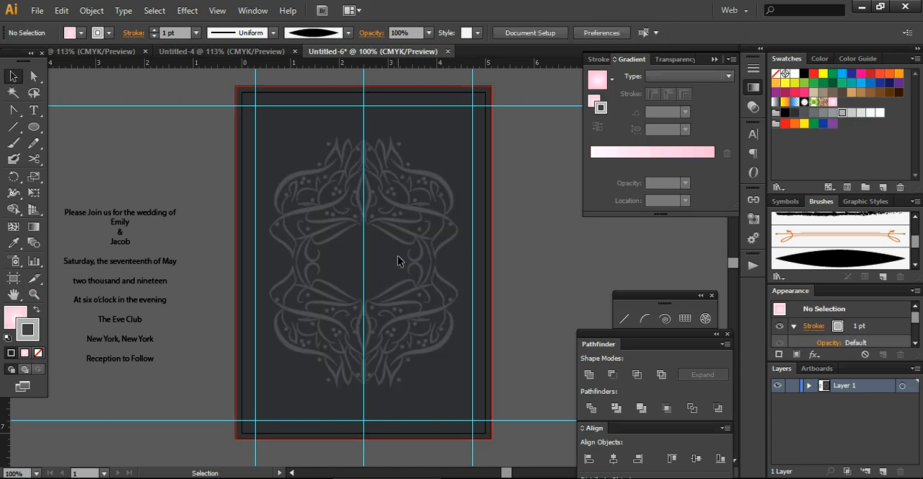
Copy the line "Please Join us for the wedding of" from the text block and paste it as a separate text object.
double_click(143, 215)
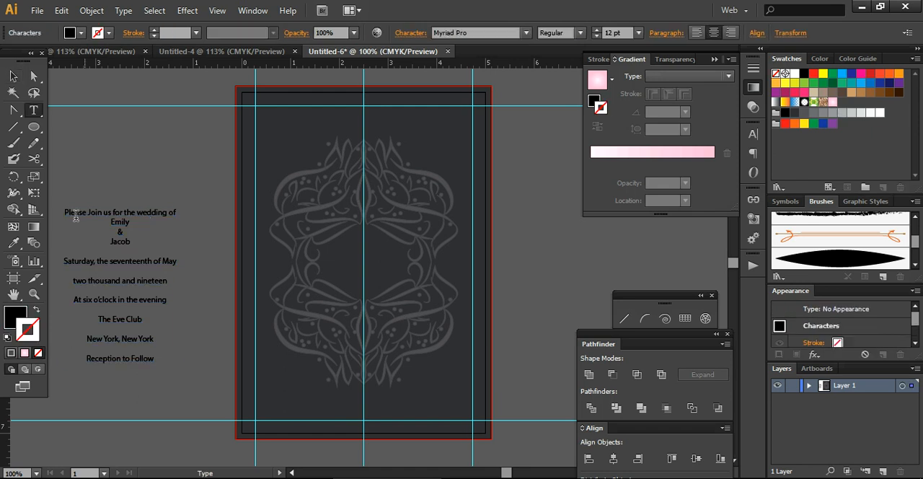
drag(64, 215, 188, 207)
key(ctrl+c)
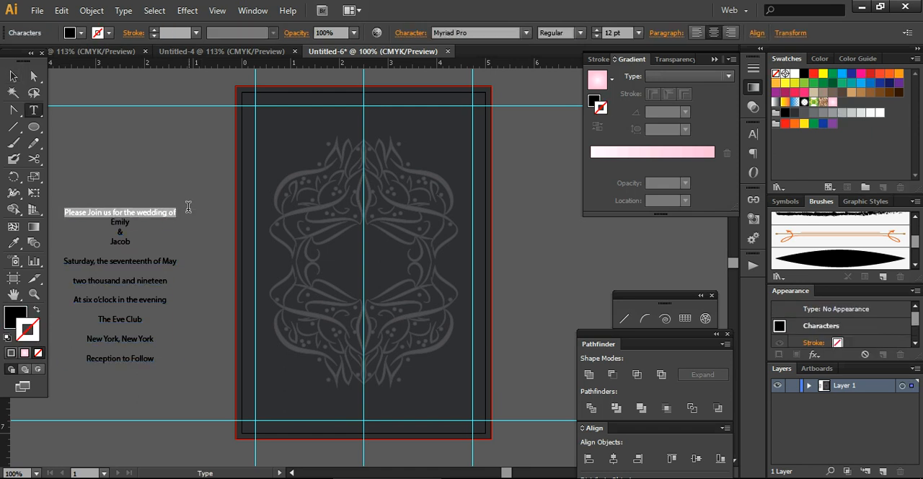
key(ctrl)
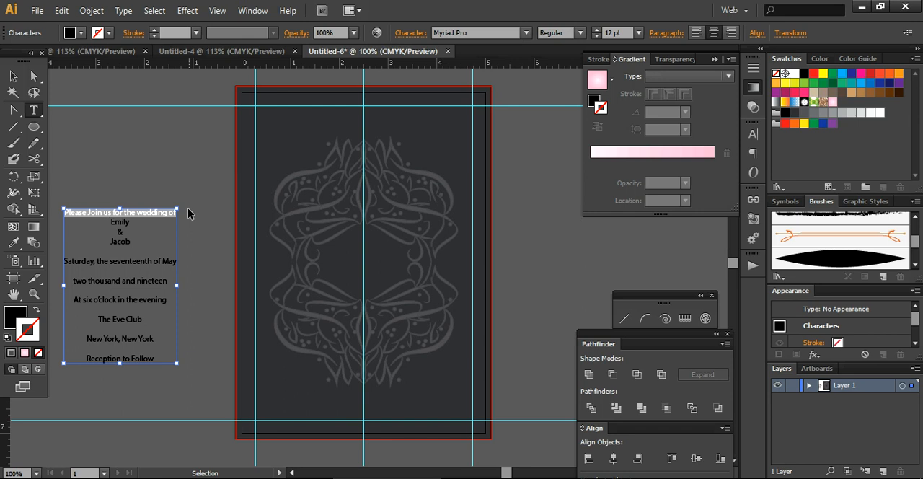
click(13, 76)
key(Return)
click(481, 359)
key(ctrl+v)
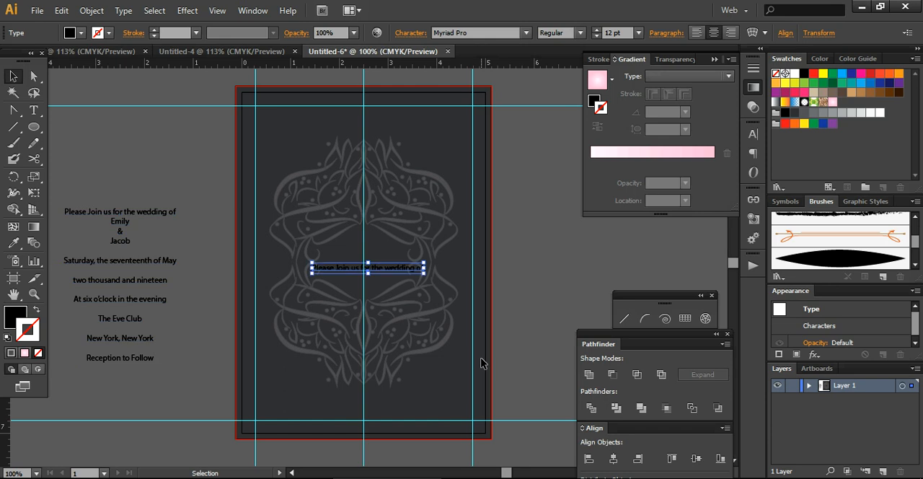
Enlarge the pasted invitation line to about 21.78 pt and move it above the floral frame, centered on the card.
drag(422, 271, 523, 357)
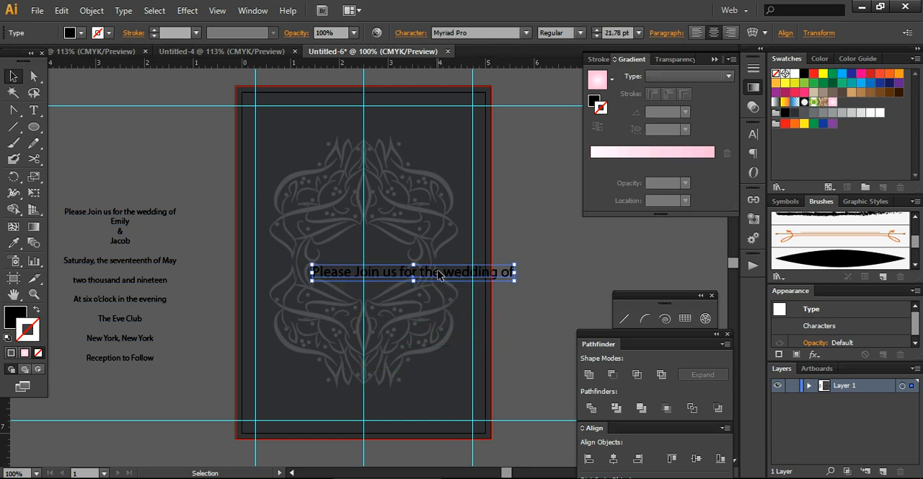
key(t)
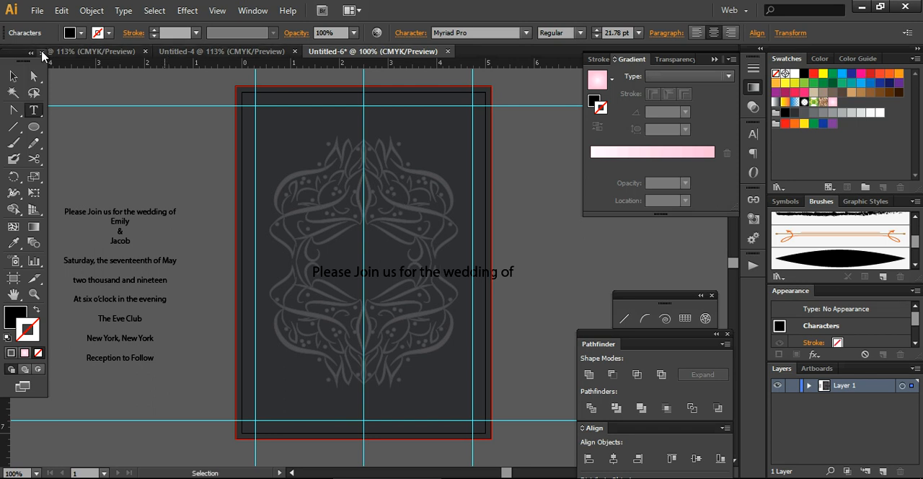
click(14, 75)
drag(395, 277, 347, 138)
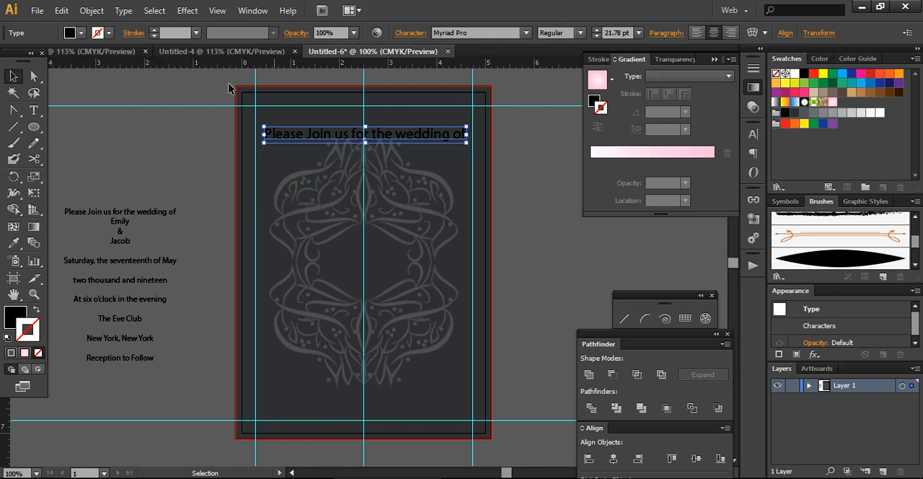
Fill the invitation line with white and apply an Arc warp effect with a 16% horizontal bend.
click(82, 32)
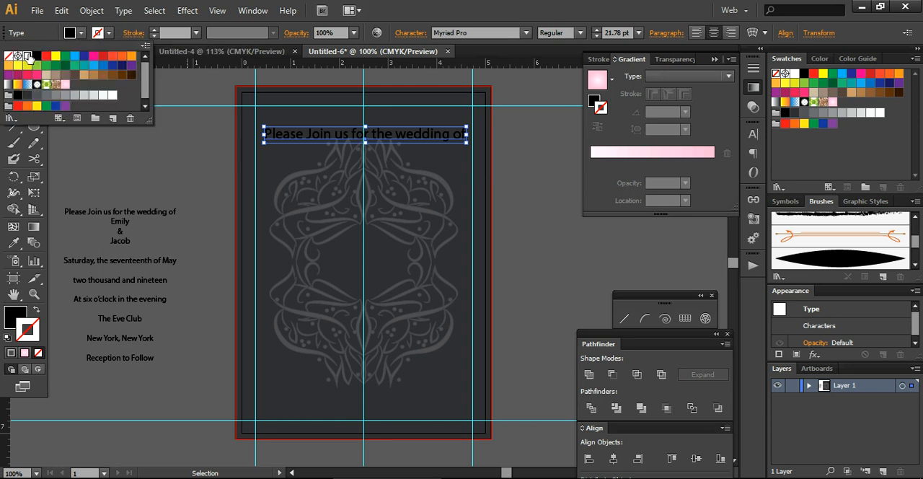
click(26, 55)
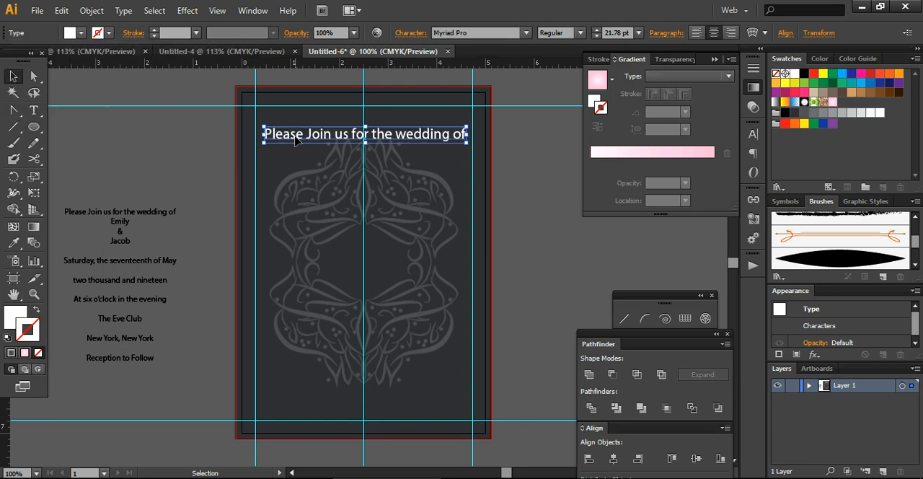
click(187, 10)
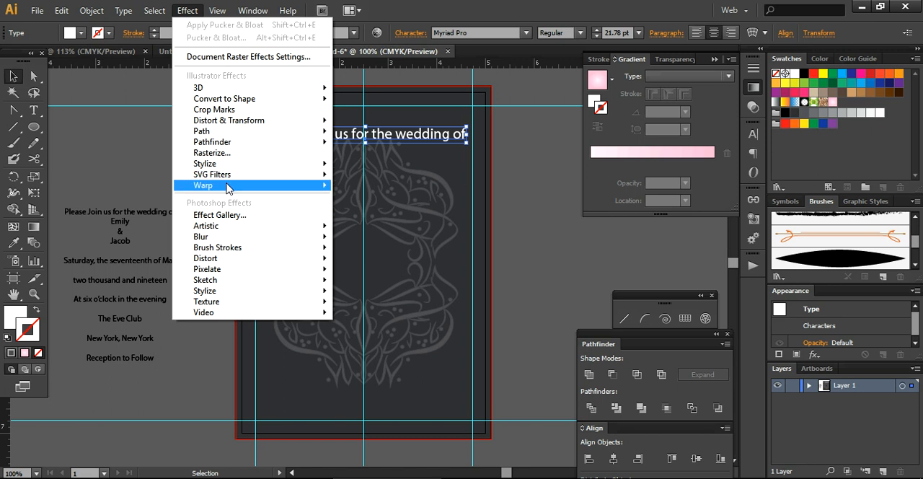
mouse_move(228, 186)
click(359, 189)
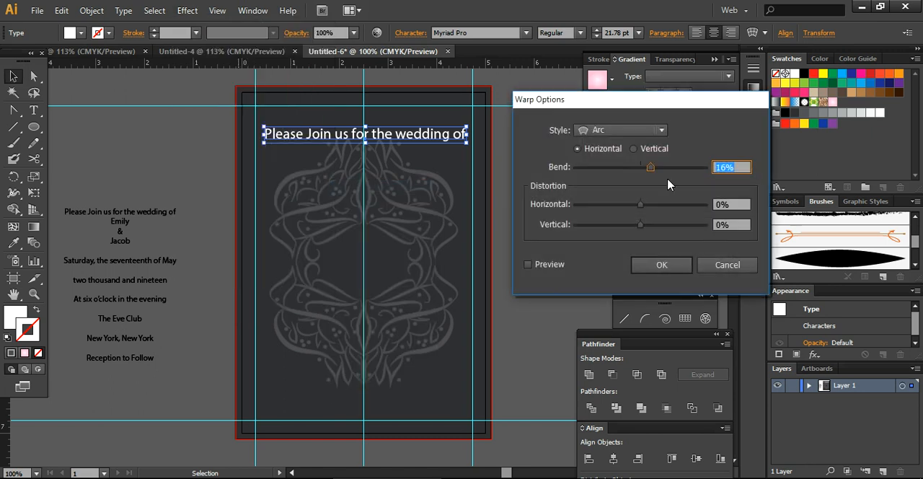
click(529, 265)
click(652, 264)
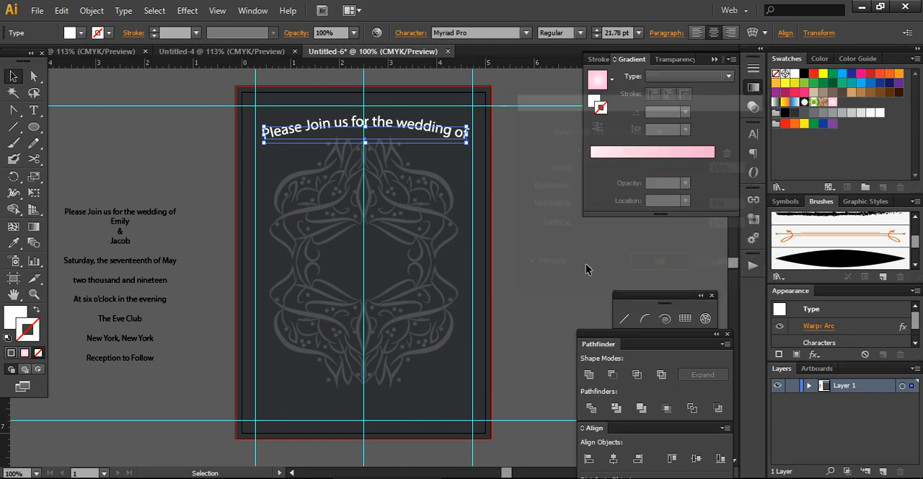
drag(472, 145, 479, 150)
click(564, 239)
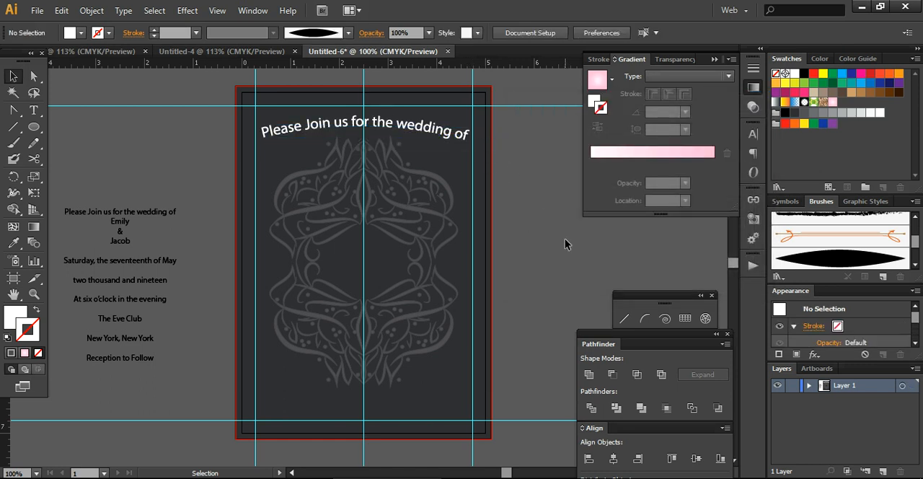
Shrink the arched invitation line to about 12.21 pt and recenter it near the card's upper edge.
click(421, 124)
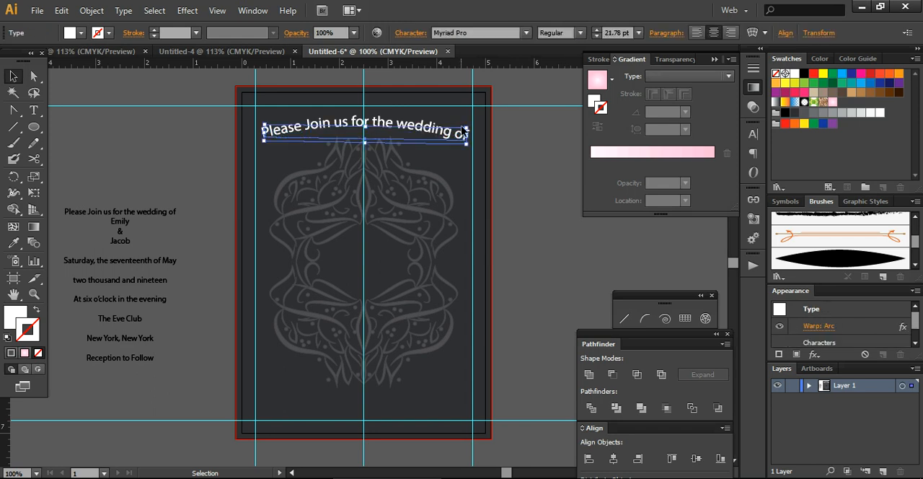
drag(468, 128, 456, 134)
drag(310, 137, 354, 124)
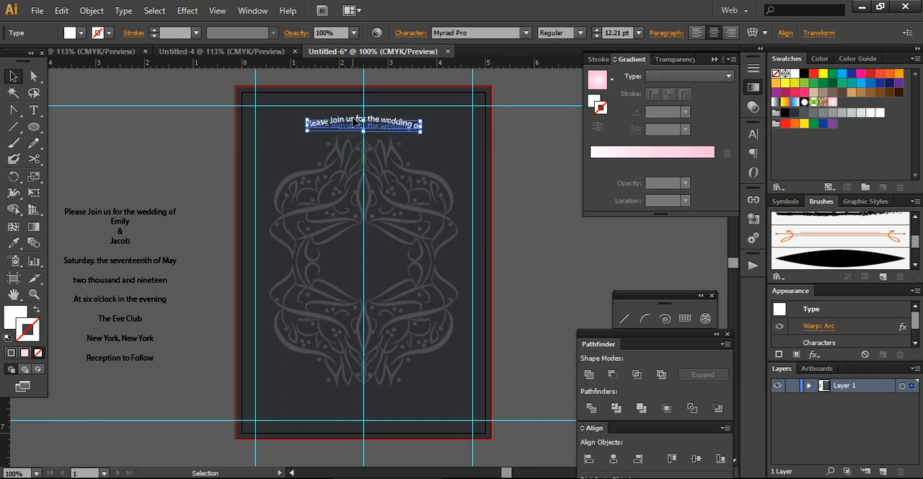
click(185, 200)
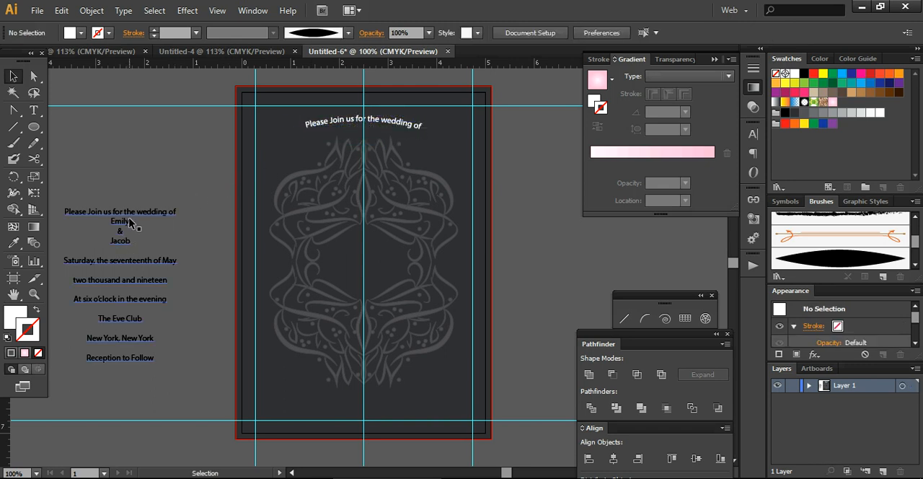
Copy the bride's name from the text block beside the card and paste it as a separate text object.
double_click(130, 224)
drag(110, 220, 152, 221)
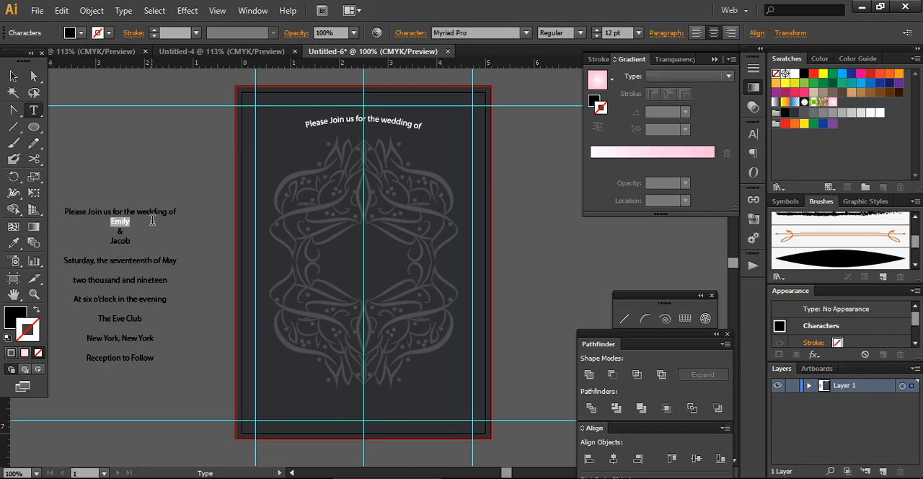
key(ctrl)
double_click(15, 76)
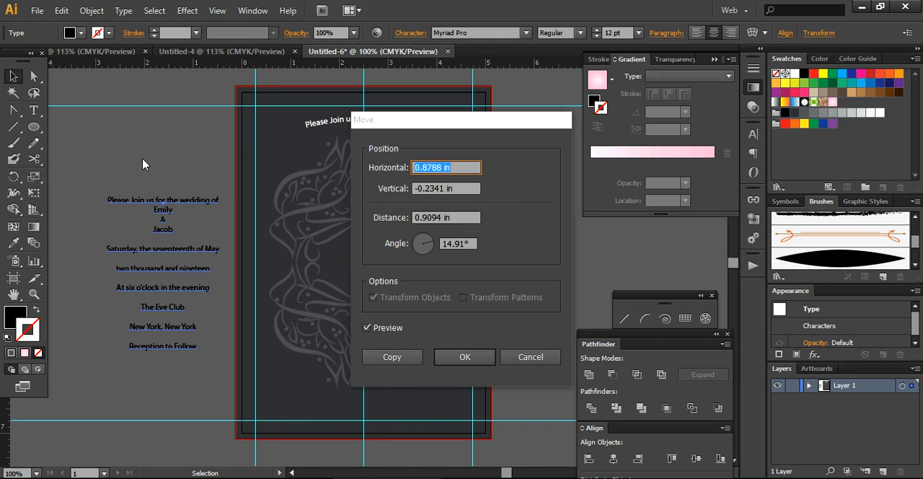
click(450, 361)
click(530, 299)
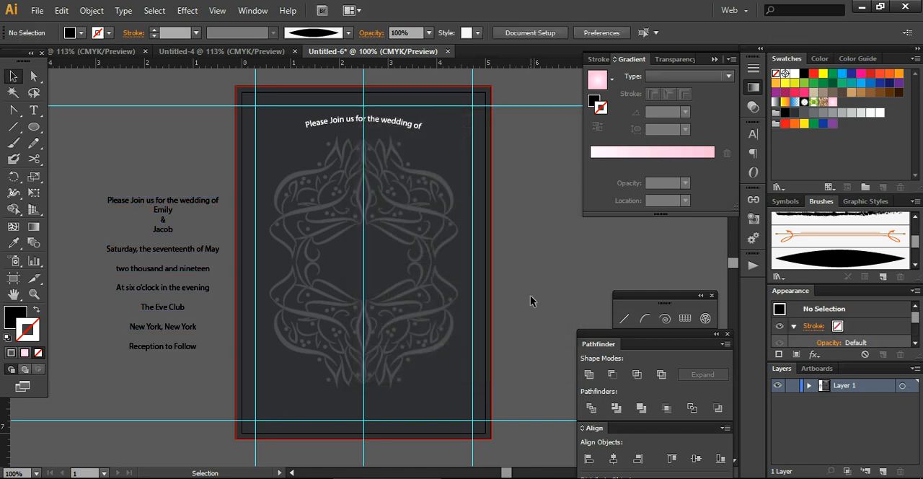
key(ctrl+v)
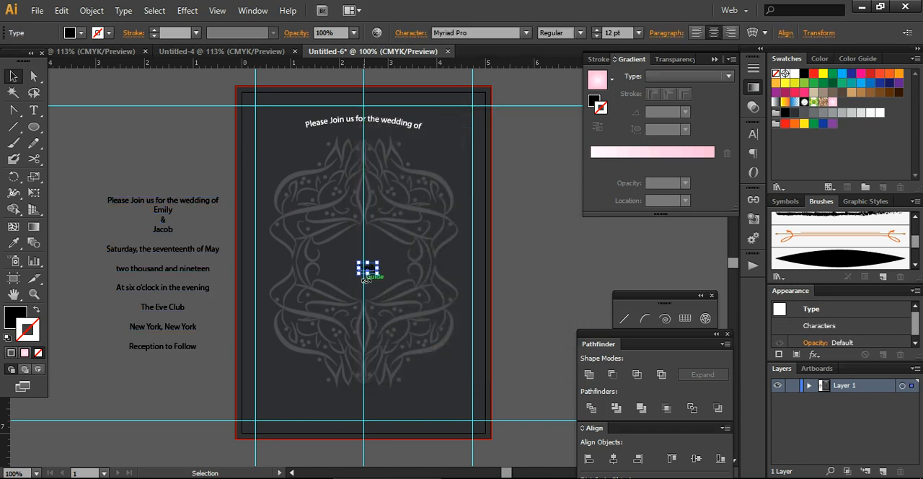
Set the bride's name in the Amarillo font at about 49.15 pt and place it just below the arched line.
drag(376, 274, 477, 383)
click(491, 33)
text(Amarillo)
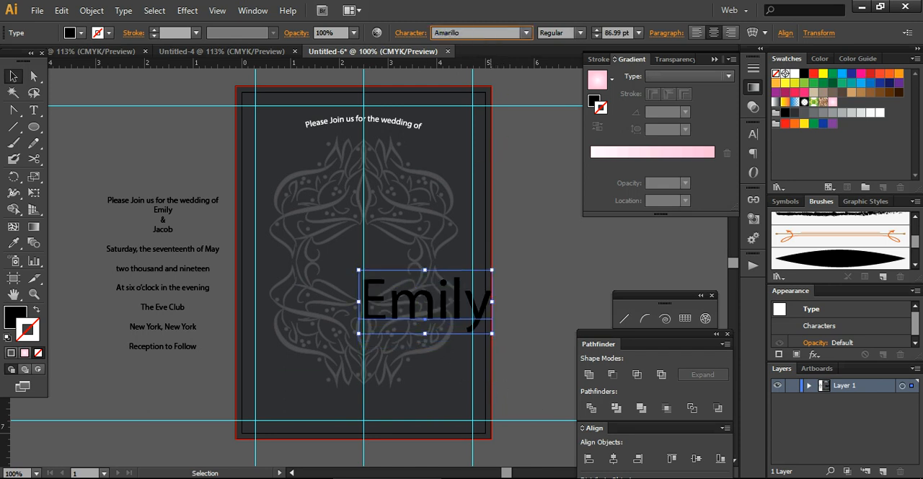
key(Return)
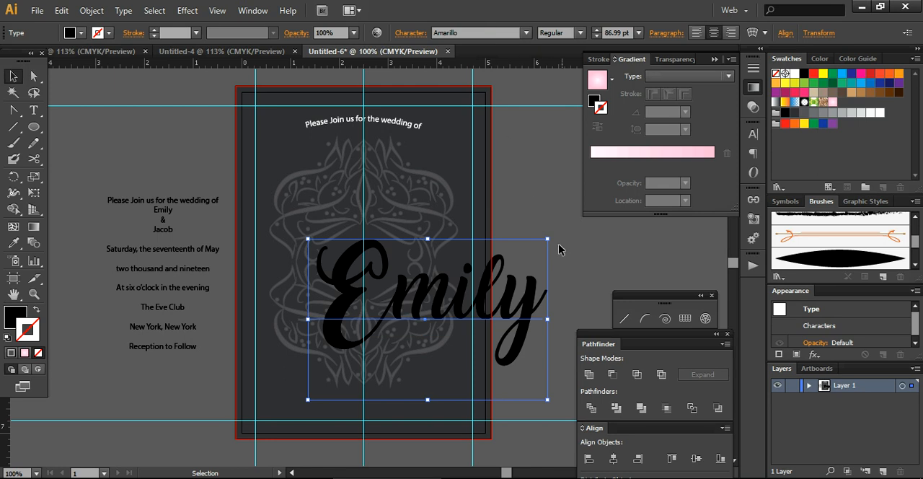
drag(548, 240, 481, 313)
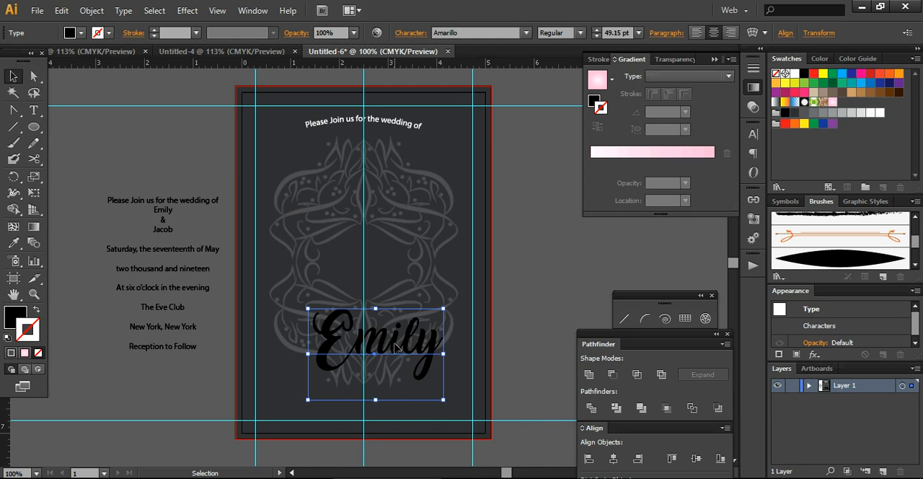
drag(395, 351, 374, 186)
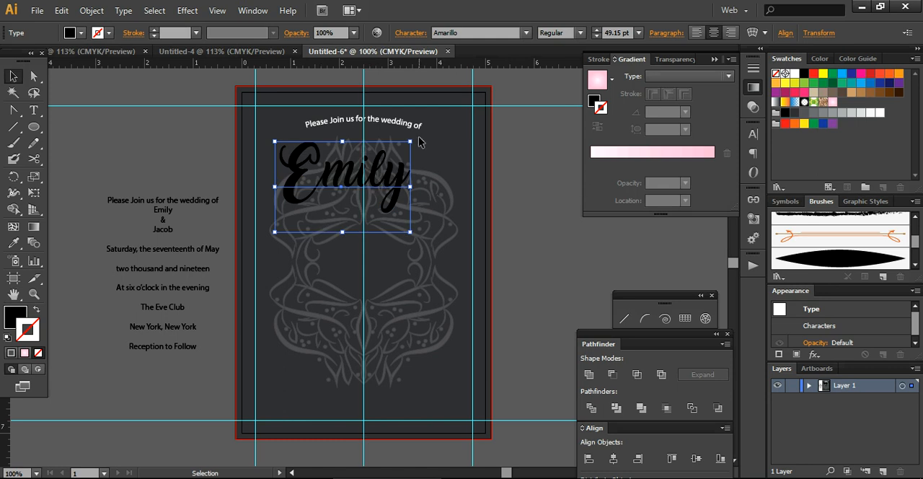
Tilt the bride's name slightly upward and enlarge it to about 54.45 pt.
drag(416, 137, 404, 131)
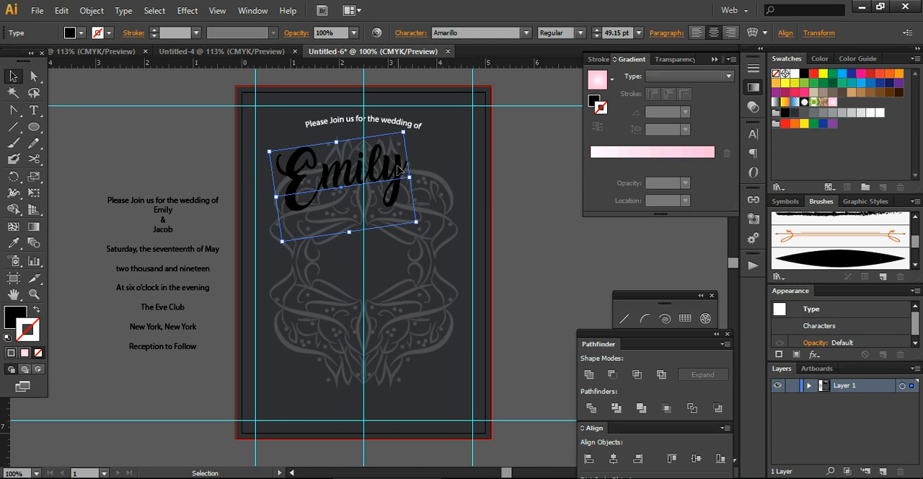
drag(396, 171, 392, 164)
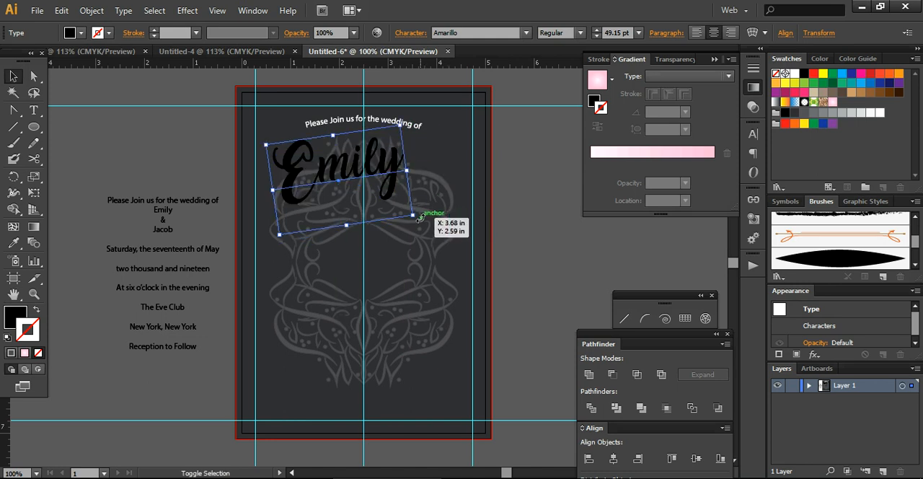
drag(412, 214, 428, 222)
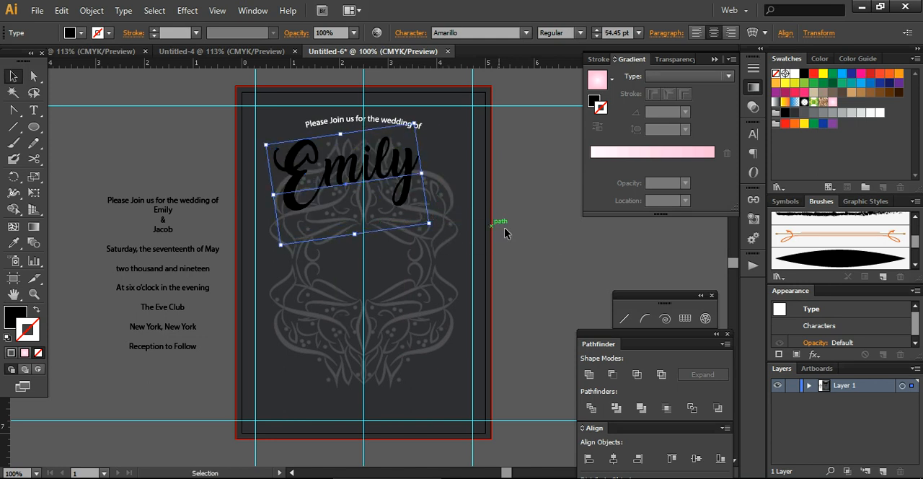
click(549, 250)
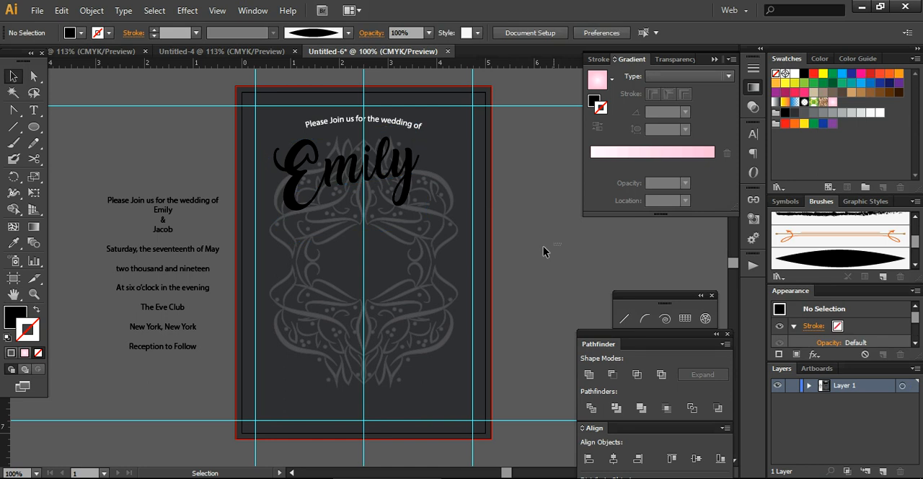
Copy the ampersand from the text block and paste it as a separate text object on the card.
double_click(162, 225)
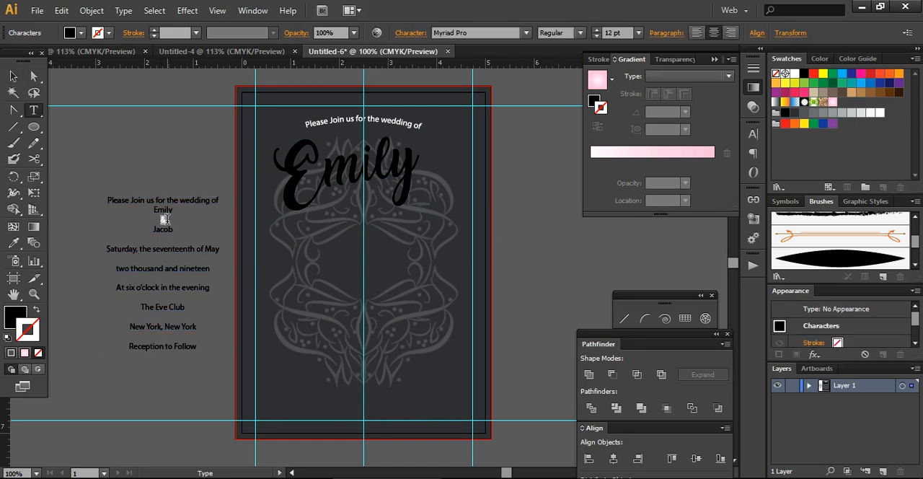
click(13, 76)
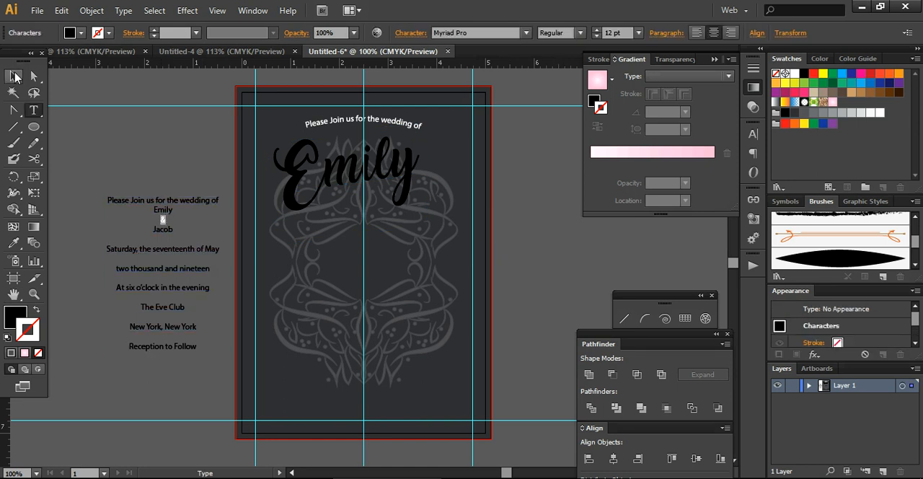
click(163, 157)
text(&)
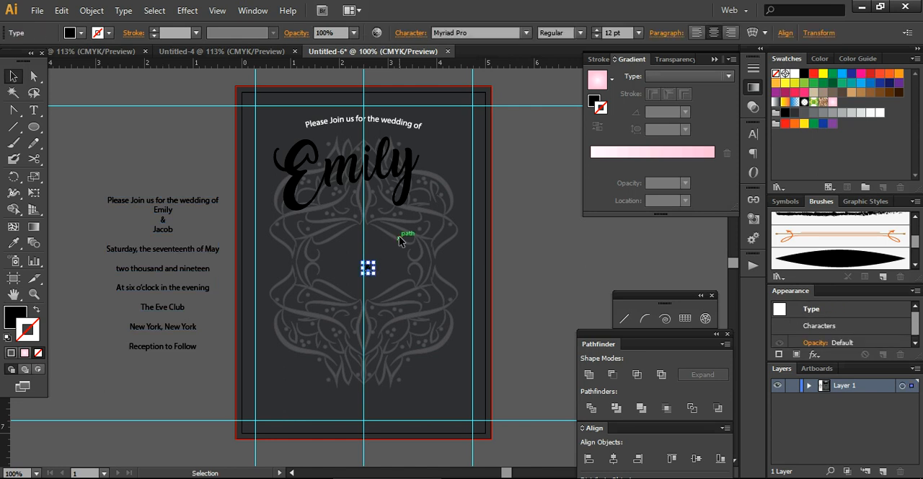
Match the ampersand's type style to the bride's name with the Eyedropper and place it directly below the name.
click(13, 243)
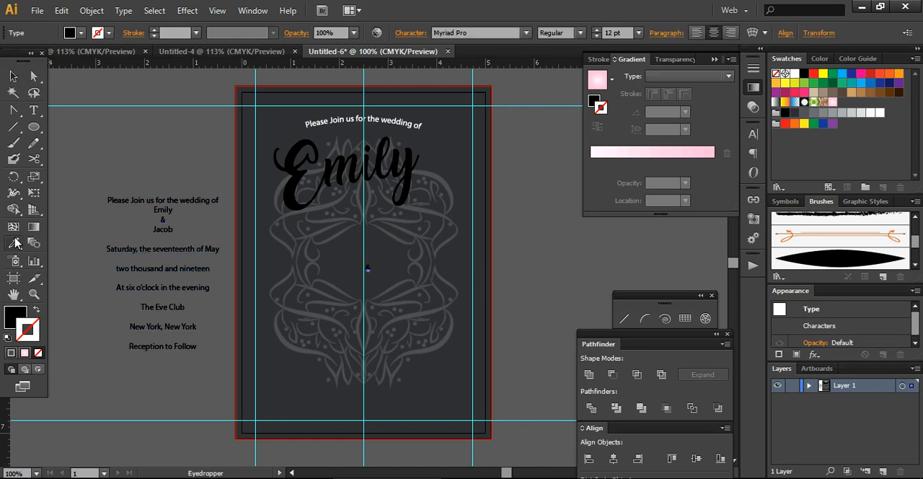
click(299, 154)
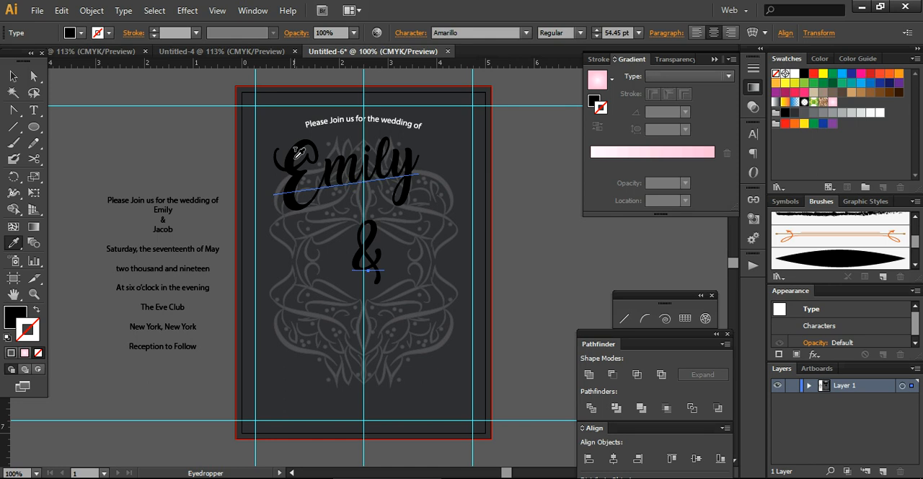
click(13, 76)
drag(370, 256, 375, 219)
Duplicate the bride's name below the ampersand and replace the copy's text with the groom's name.
click(408, 167)
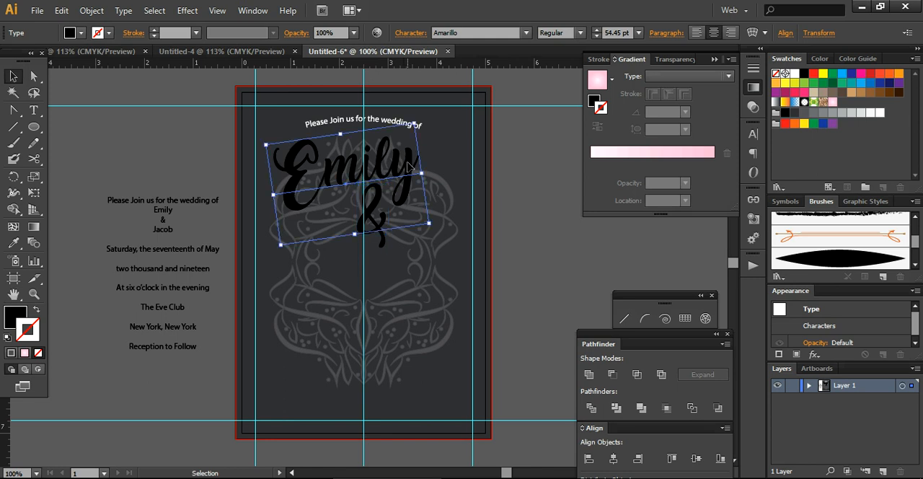
drag(408, 167, 423, 262)
double_click(423, 262)
drag(301, 266, 483, 270)
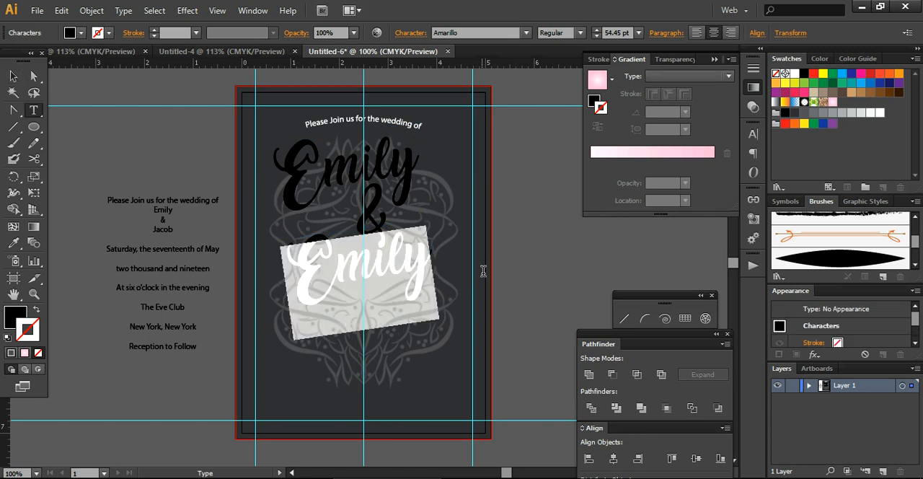
text(Jacob)
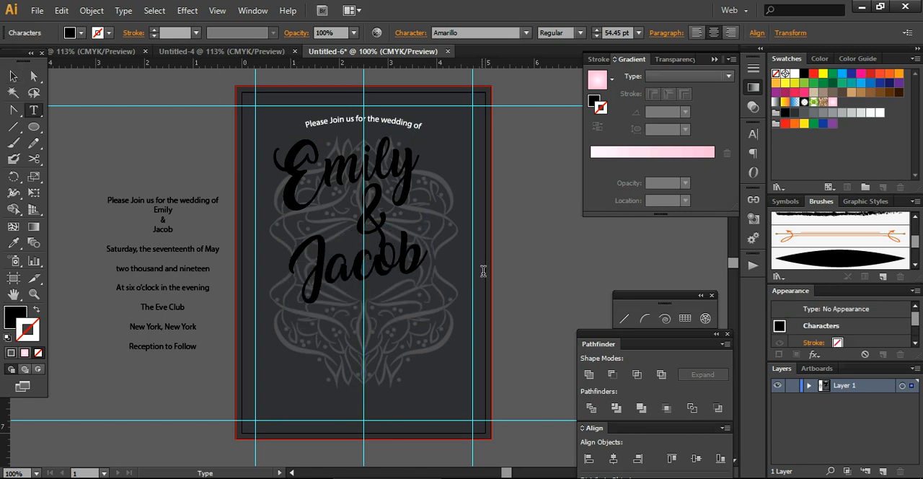
Rotate the groom's name to nearly horizontal and position it close beneath the ampersand.
double_click(13, 77)
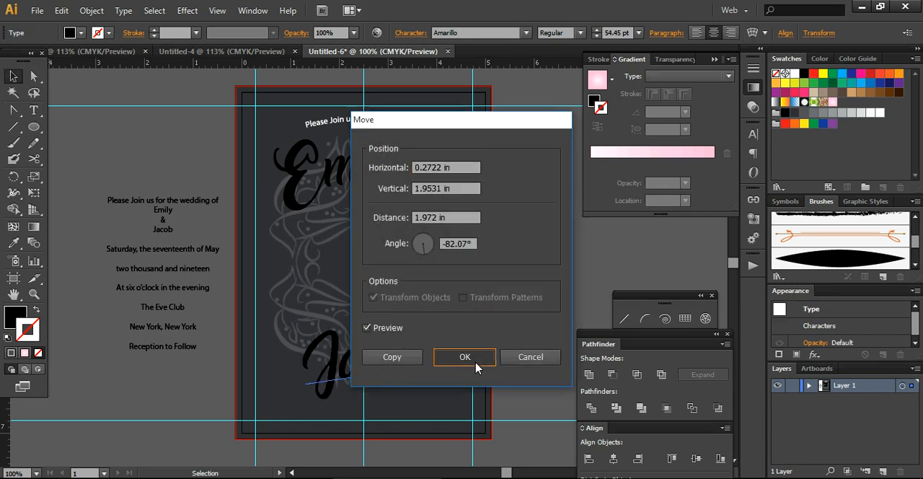
click(464, 356)
drag(440, 311, 447, 323)
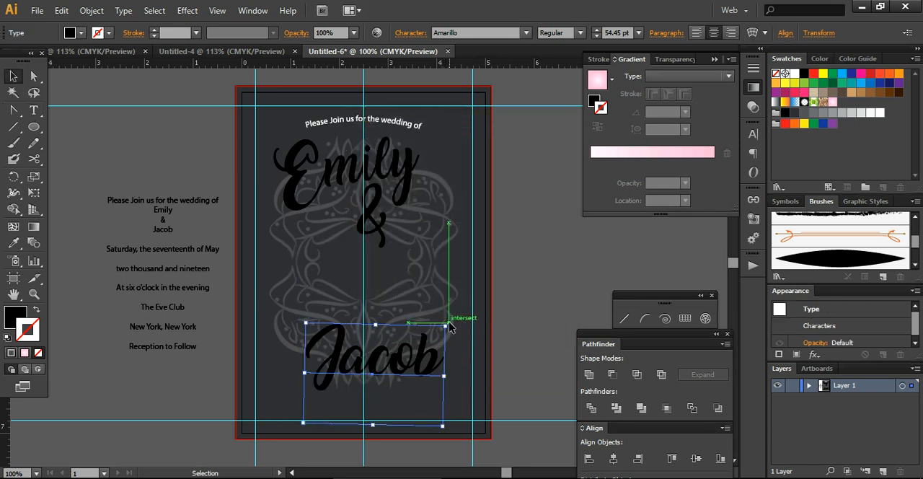
drag(392, 368, 391, 259)
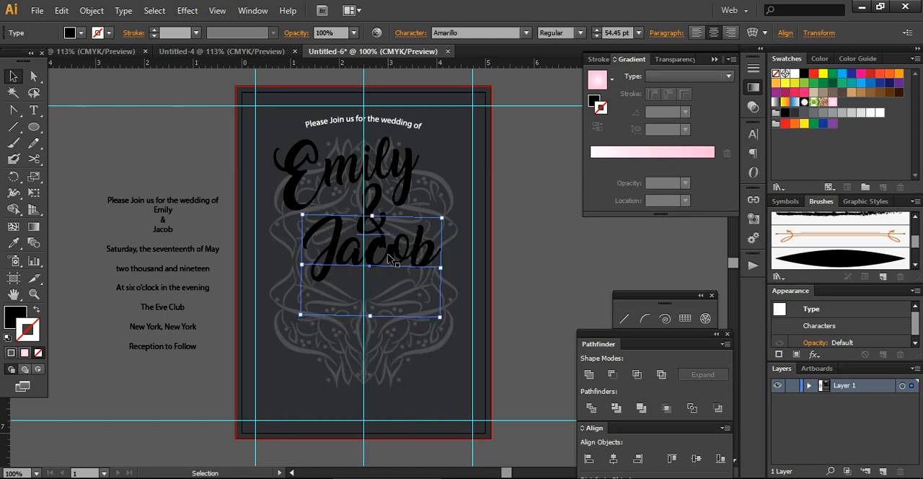
Select both names and the ampersand, scale them together to about 47.2 pt and center them under the arched line.
click(305, 168)
key(ctrl+shift+a)
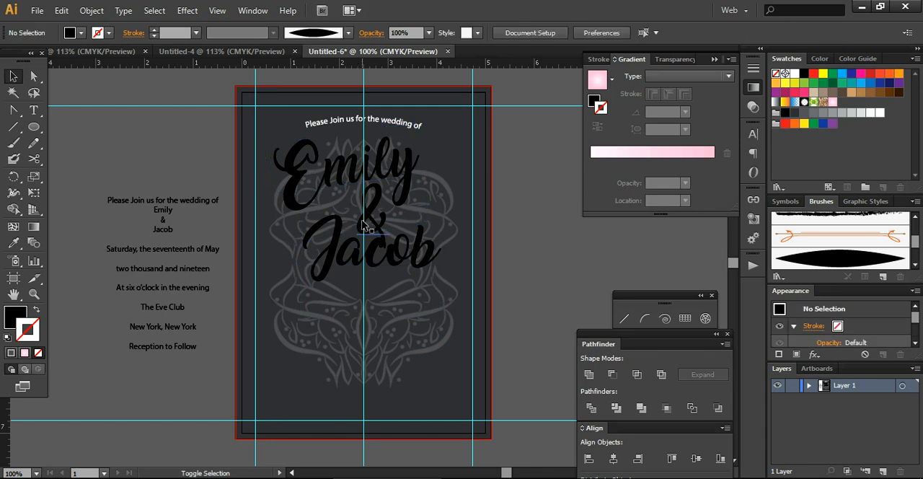
key(t)
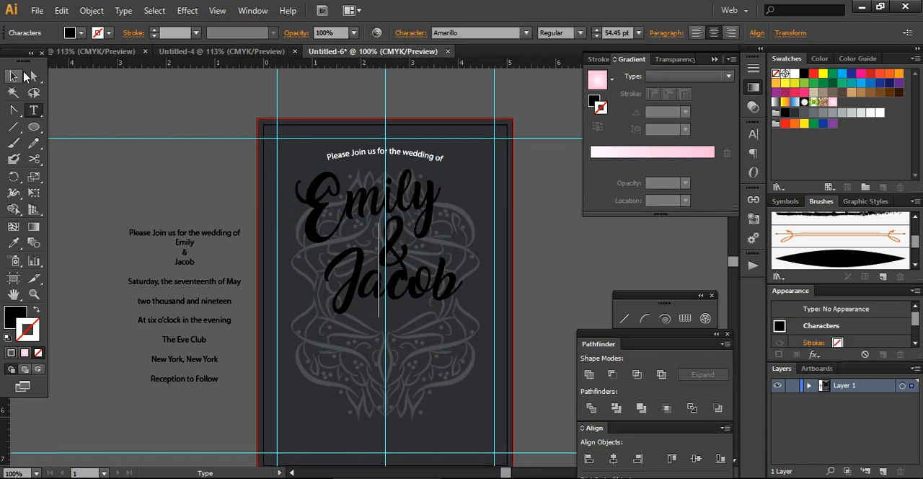
click(14, 76)
drag(281, 176, 446, 332)
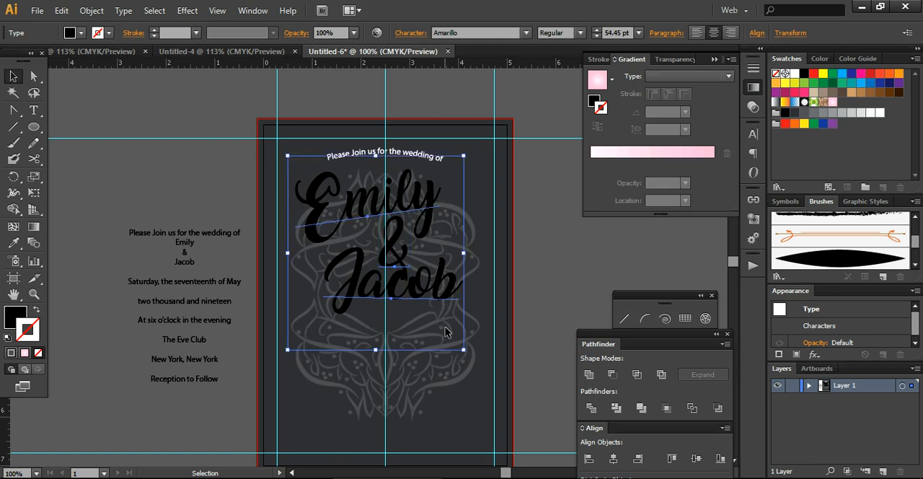
drag(462, 348, 440, 324)
drag(392, 278, 415, 274)
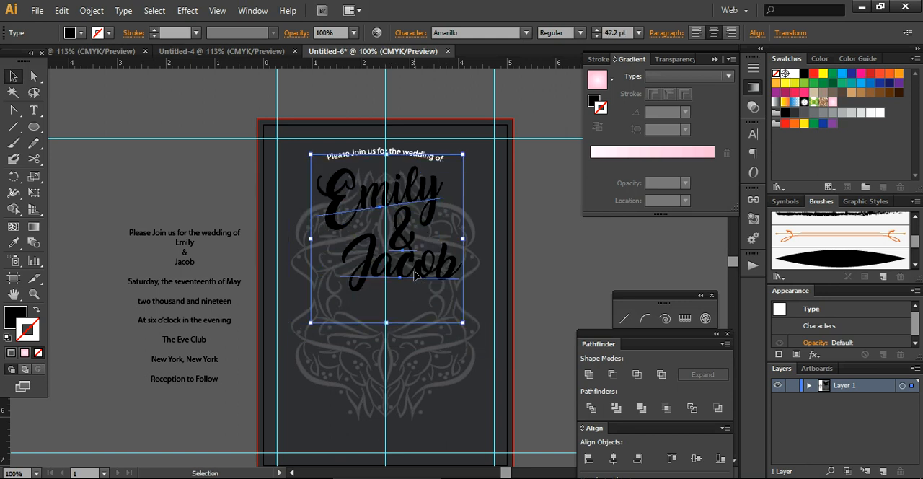
Convert both names and the ampersand to outlines and give them a 1 pt stroke with the white-to-pink radial gradient.
right_click(421, 269)
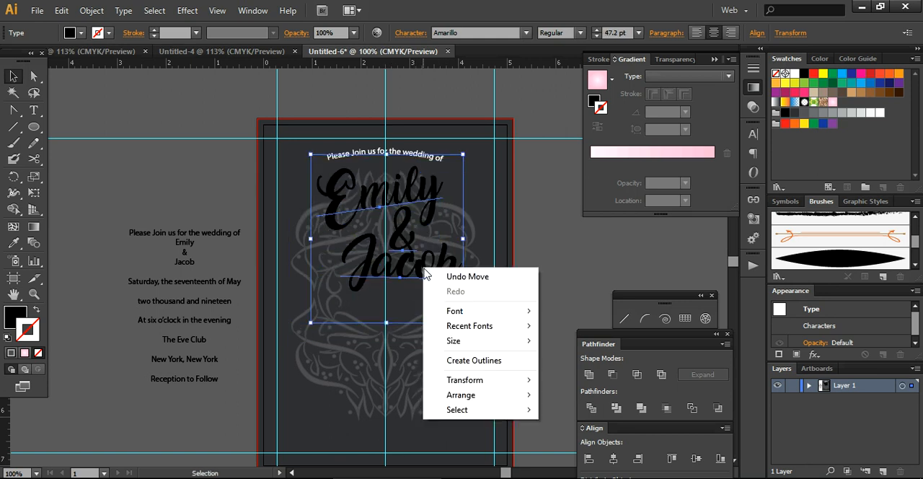
click(449, 357)
click(14, 243)
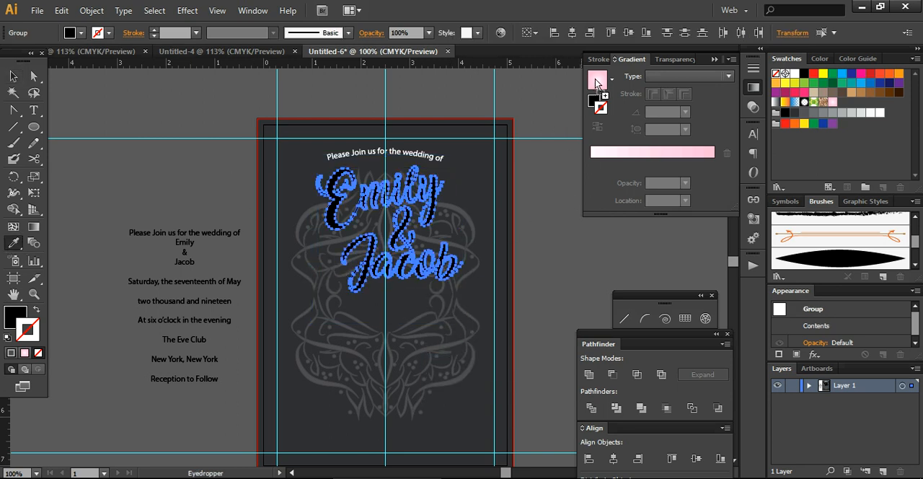
click(596, 82)
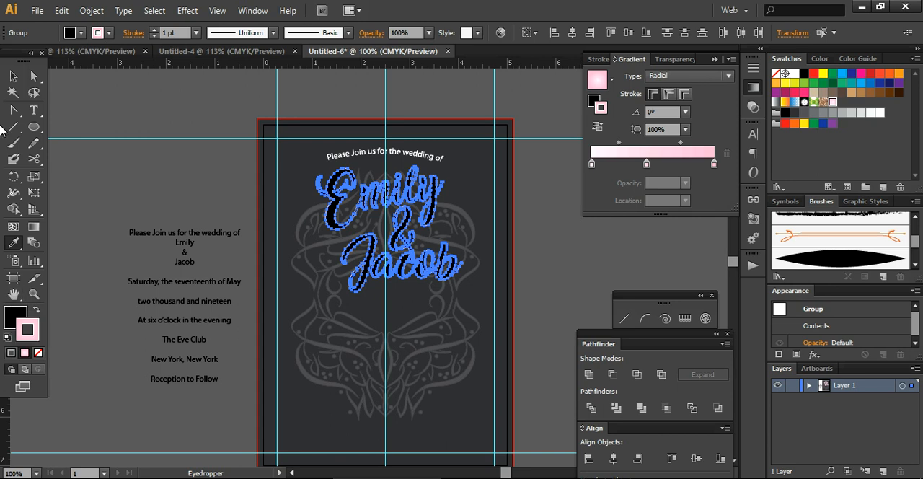
click(13, 75)
click(121, 177)
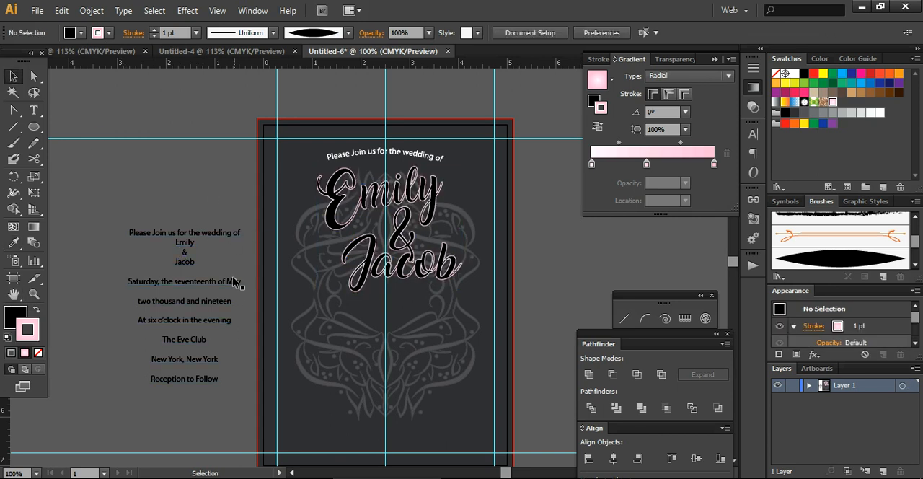
double_click(183, 283)
drag(127, 283, 224, 383)
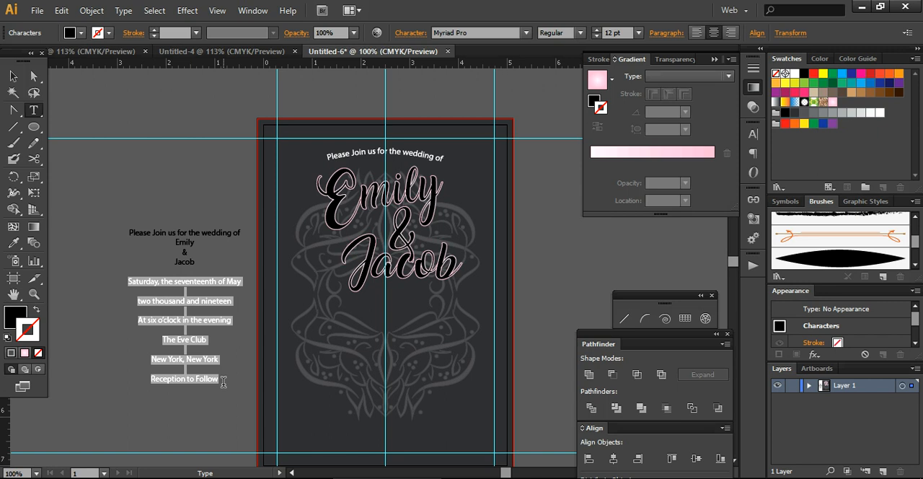
click(12, 75)
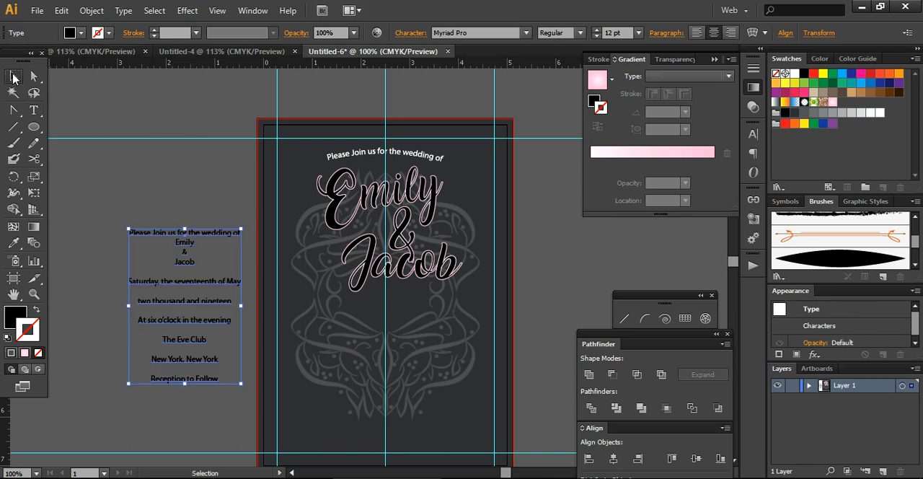
key(ctrl+v)
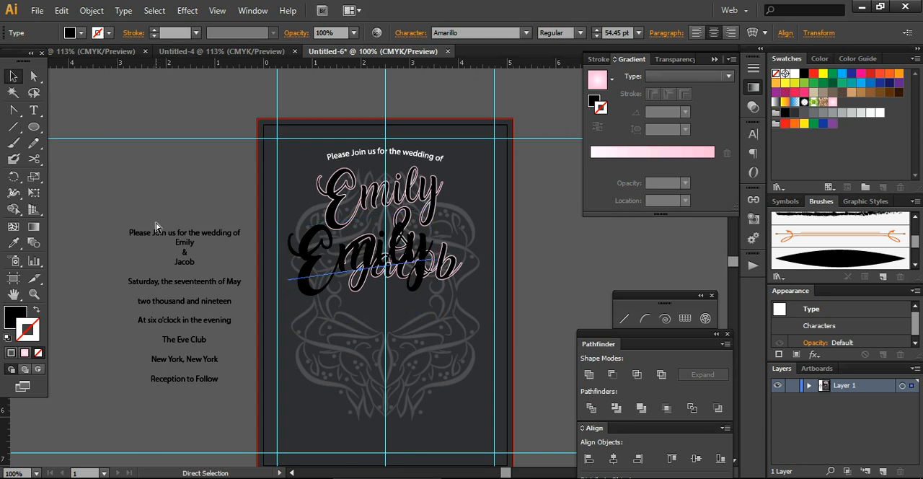
key(ctrl+z)
Delete the invitation line, both names, the ampersand and the extra blank line from the text block beside the card.
double_click(162, 231)
drag(135, 233, 199, 261)
key(Delete)
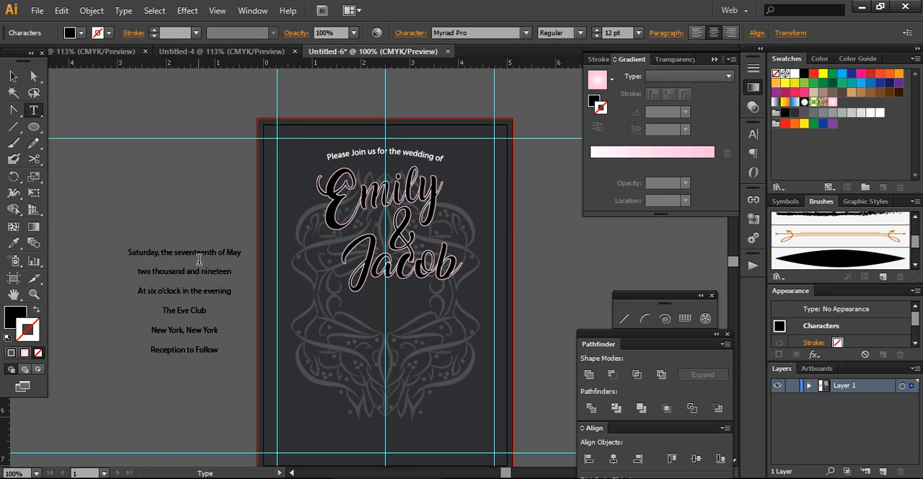
key(Delete)
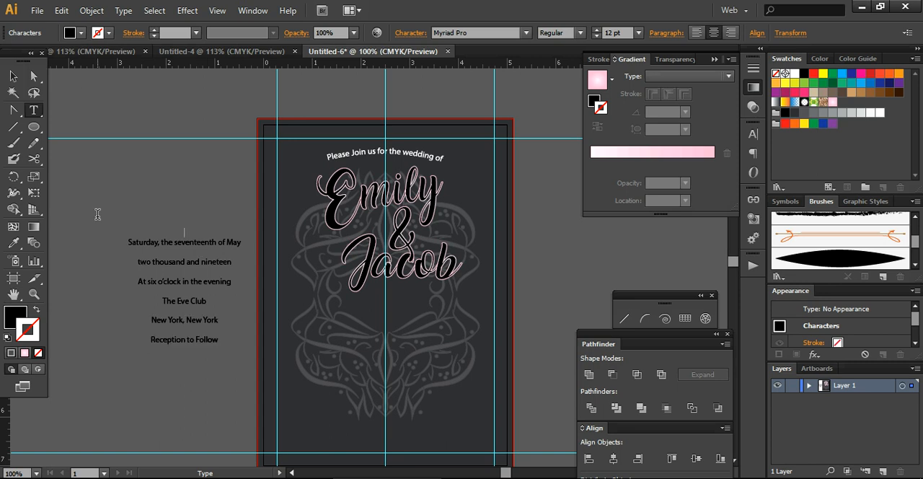
click(13, 76)
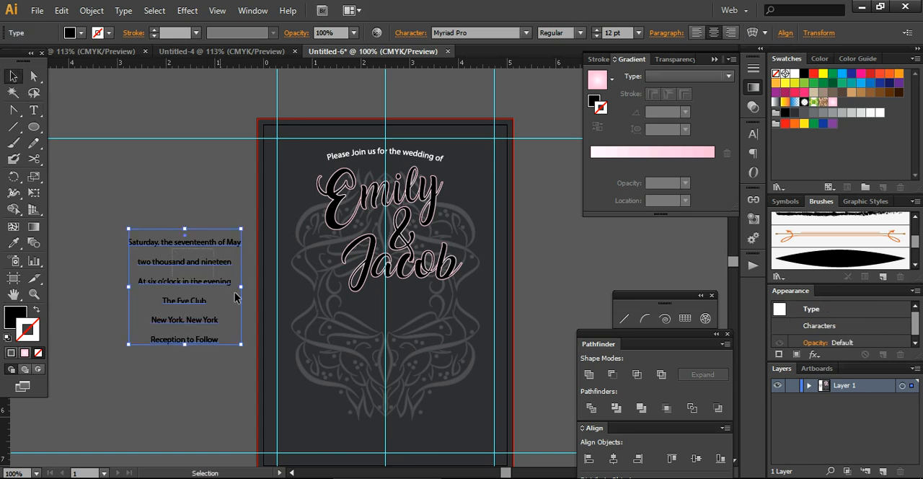
Move the remaining event details text block onto the card, centered beneath the groom's name.
drag(184, 259, 346, 356)
click(186, 383)
drag(177, 325, 379, 383)
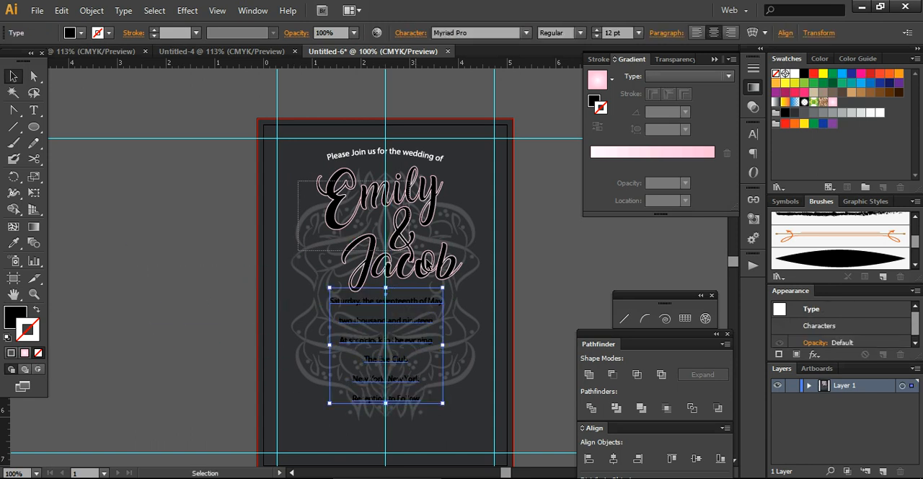
drag(300, 188, 437, 257)
drag(315, 134, 425, 281)
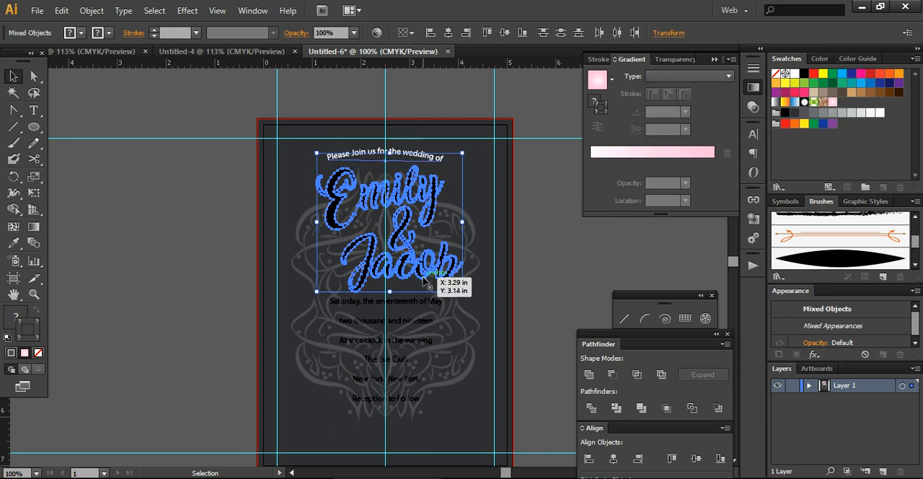
key(a)
key(ctrl+shift+a)
key(v)
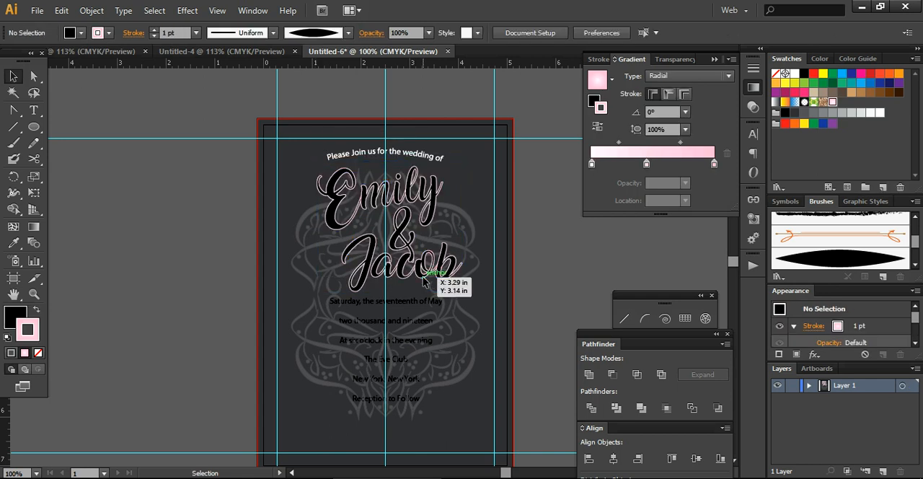
Change the fill of the event details text block to white.
scroll(733, 264, down, 2)
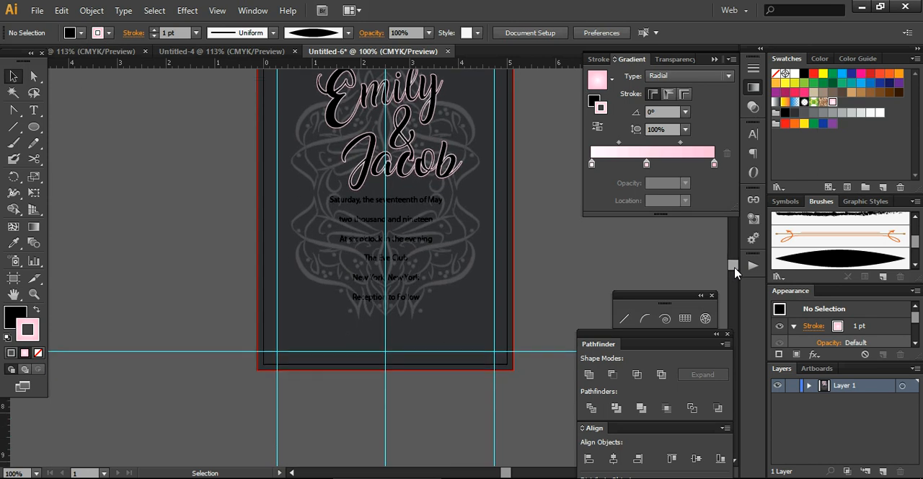
click(390, 199)
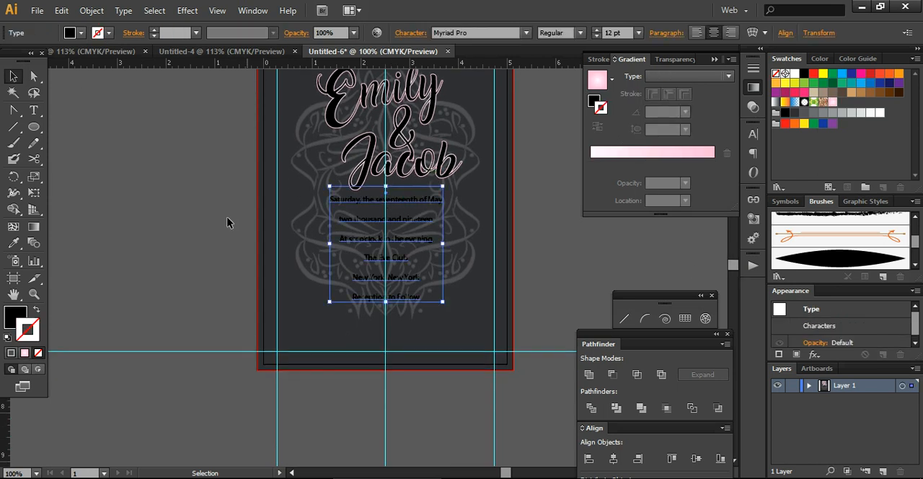
click(81, 32)
click(25, 62)
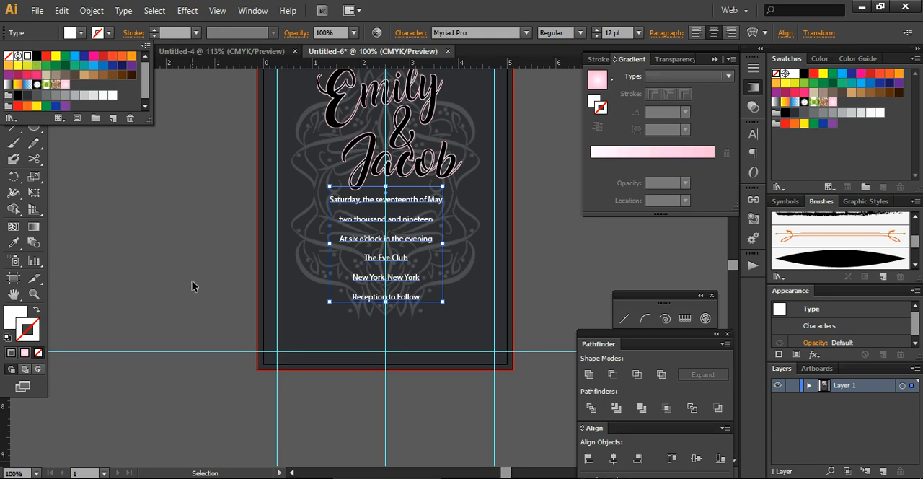
click(192, 281)
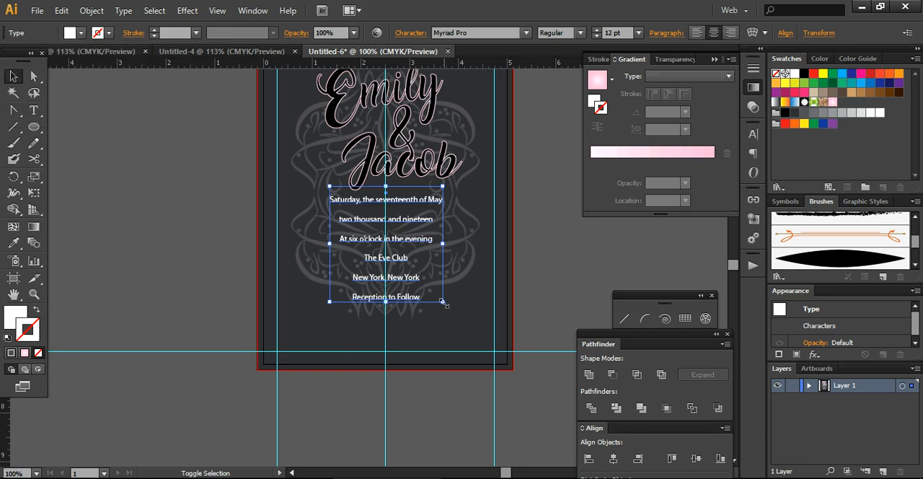
Scale the event details text up to about 17.46 pt and center it between the names and the lower margin guide.
drag(443, 302, 494, 355)
click(524, 398)
drag(404, 213, 378, 207)
Set the line "Saturday, the seventeenth of May" to the Bold style.
double_click(378, 207)
drag(302, 199, 463, 212)
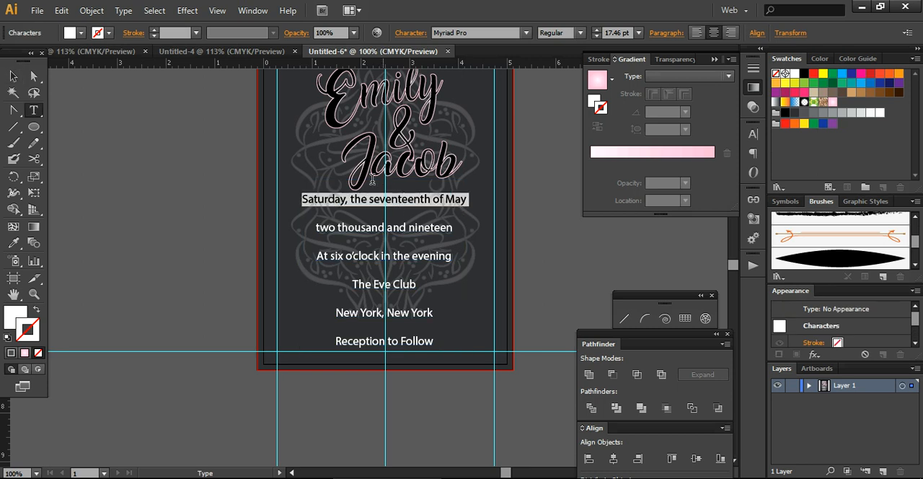
click(580, 33)
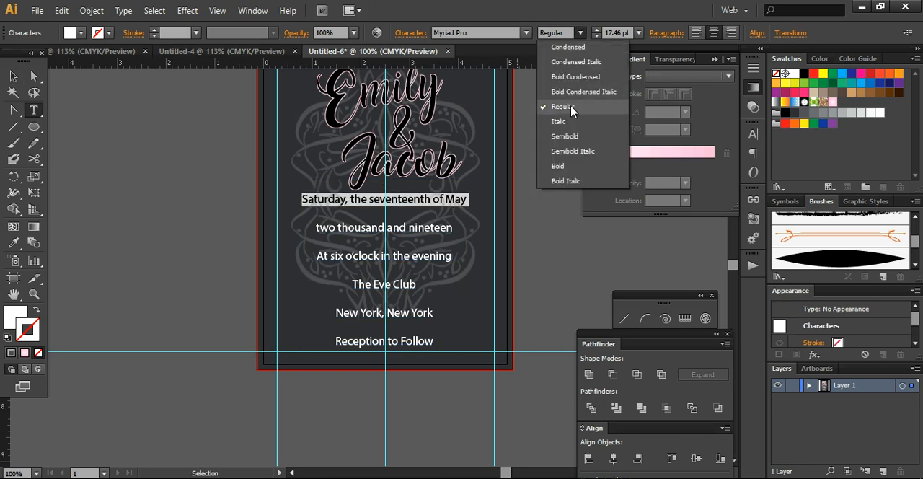
click(563, 167)
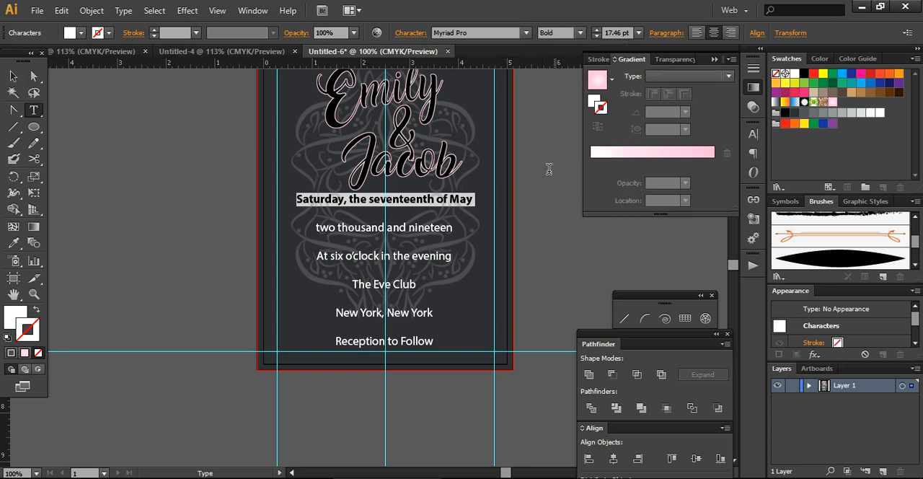
click(13, 76)
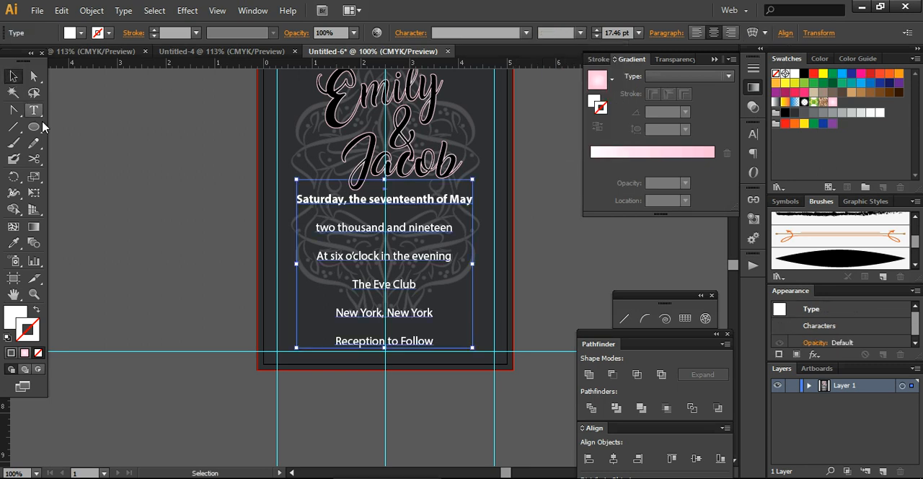
Change the font of the line "two thousand and nineteen" to Amarillo.
click(100, 209)
click(365, 230)
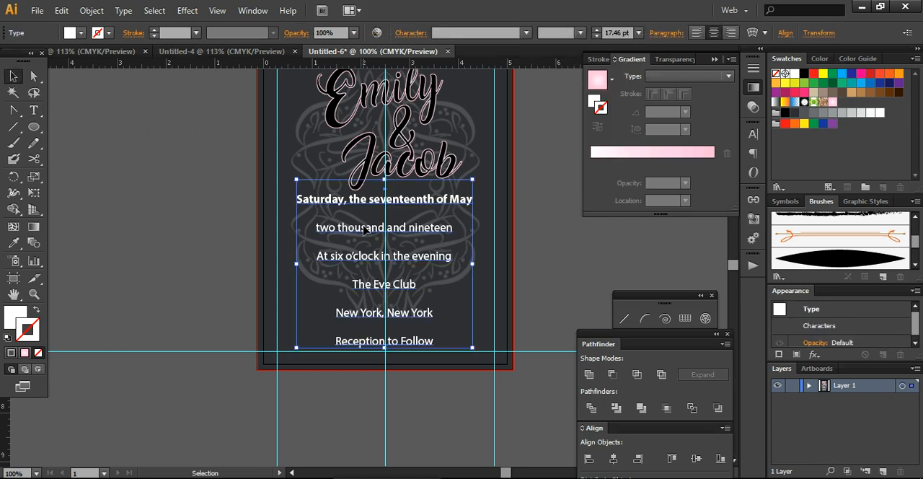
double_click(316, 226)
drag(318, 228, 459, 234)
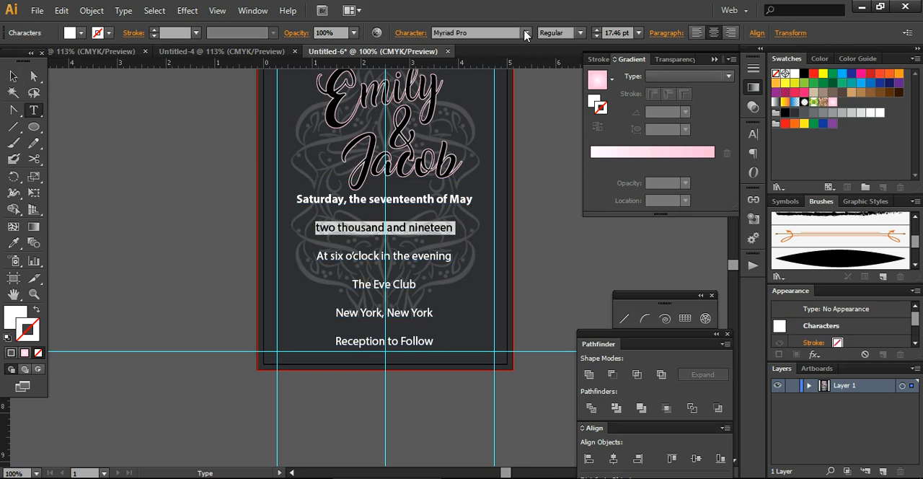
click(496, 34)
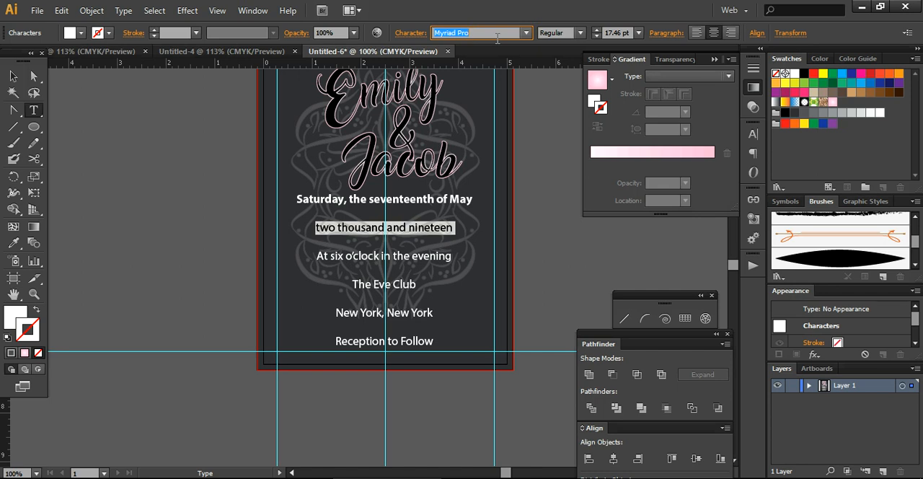
text(Amarillo)
key(Return)
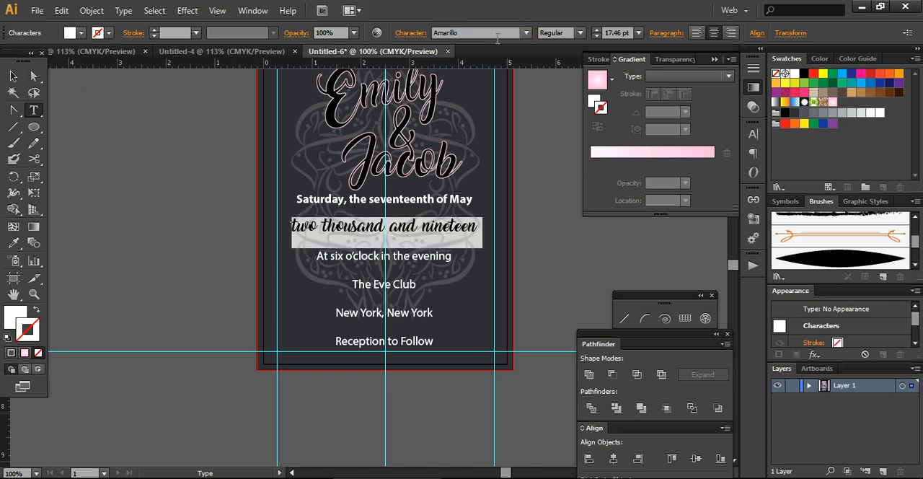
click(13, 76)
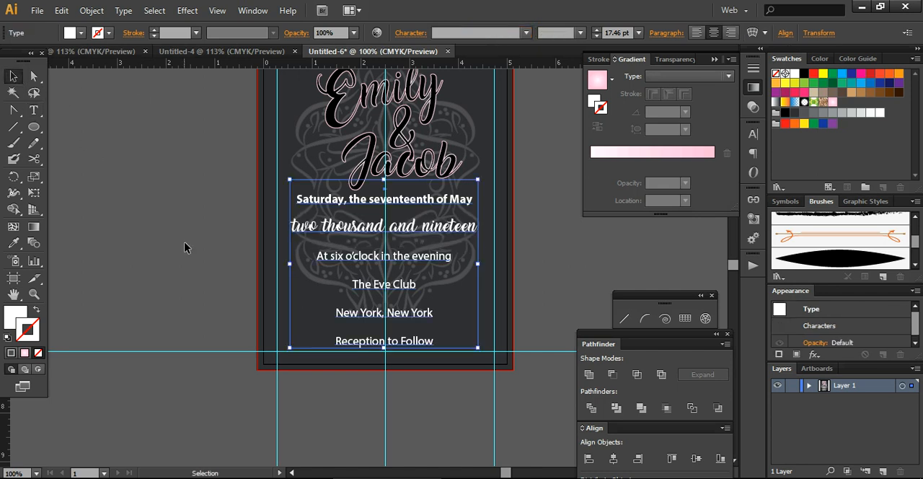
Set the line "At six o'clock in the evening" to the Bold style.
click(203, 240)
click(408, 264)
double_click(394, 263)
drag(318, 258, 419, 266)
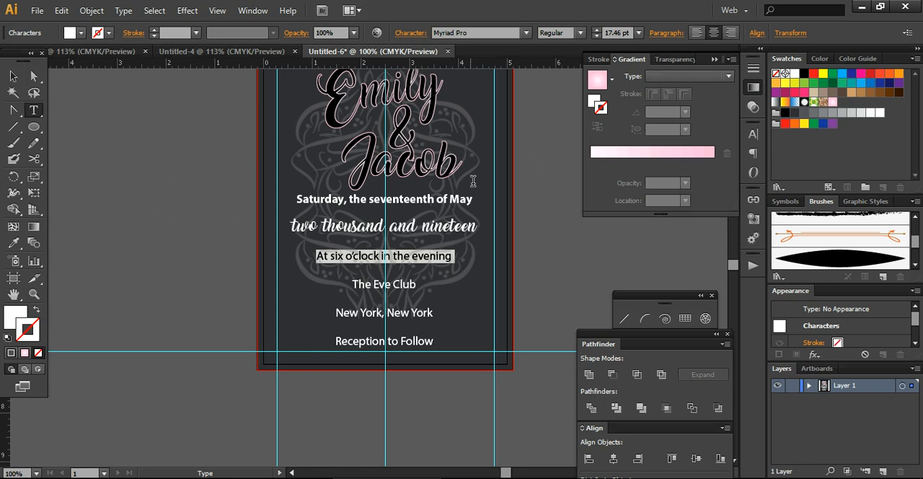
click(581, 32)
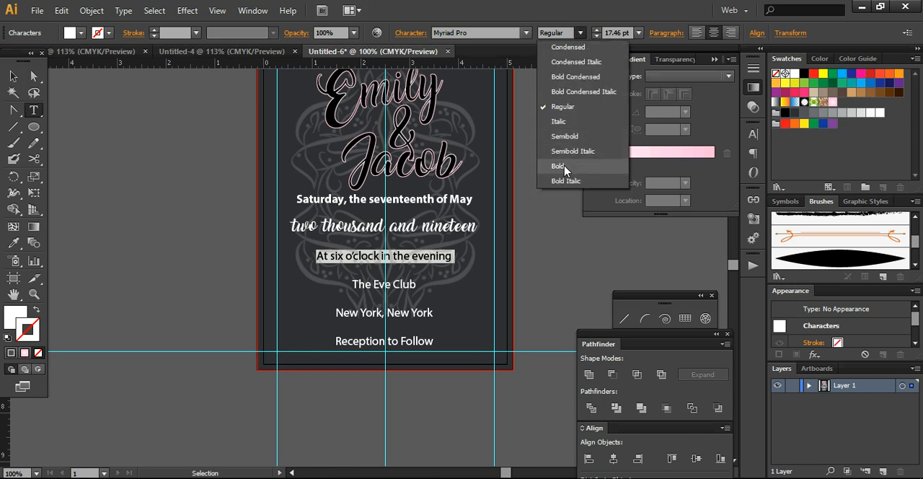
click(565, 167)
Set the font size of "At six o'clock in the evening" to 24 pt and deselect the text.
click(640, 33)
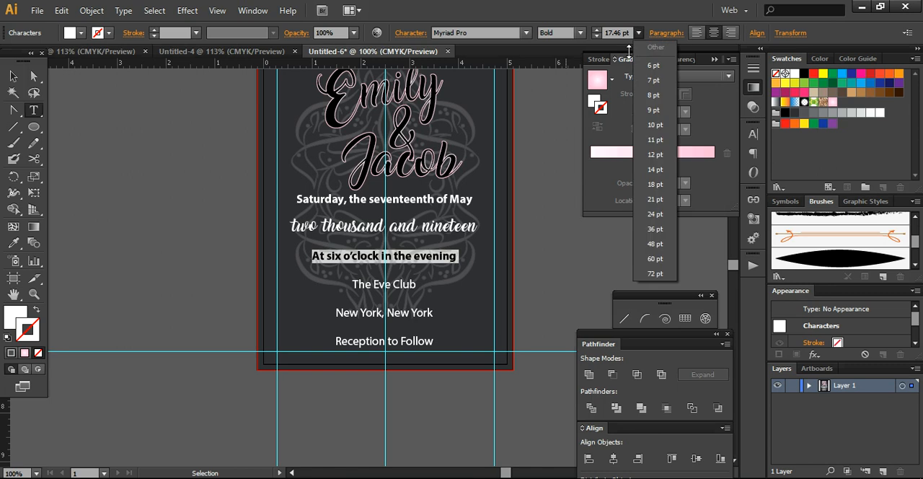
click(649, 179)
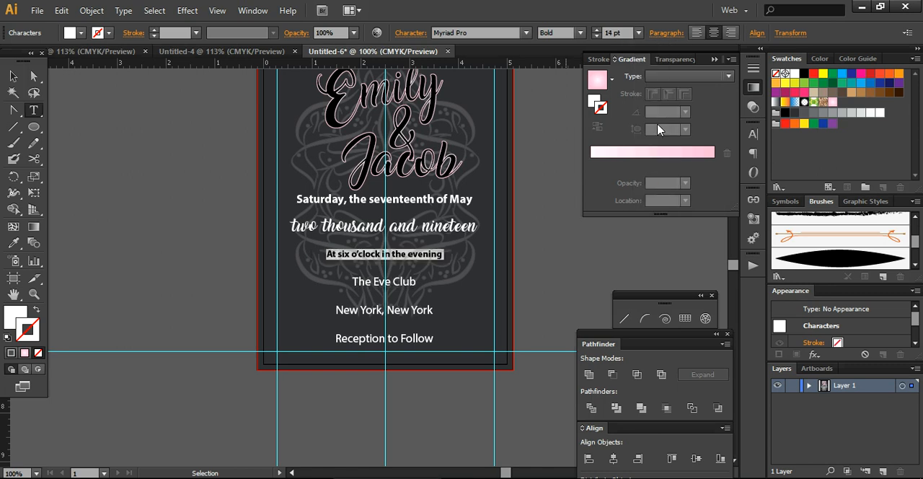
click(639, 33)
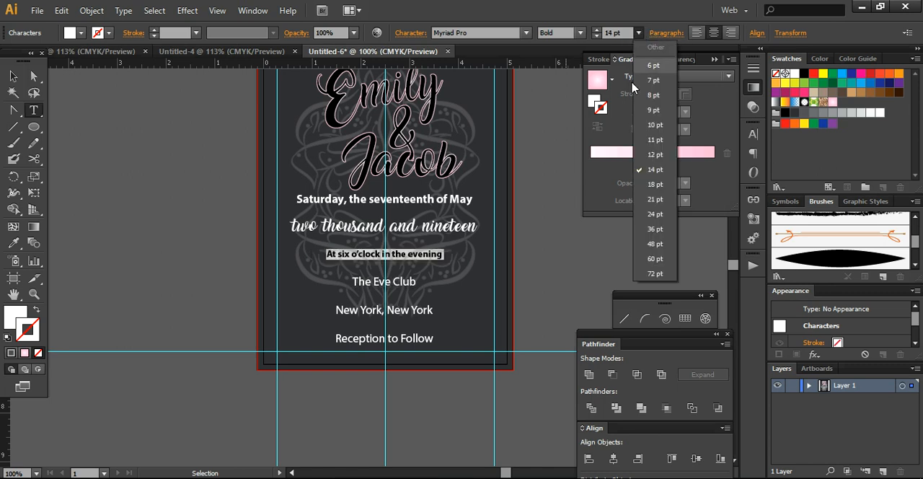
click(654, 211)
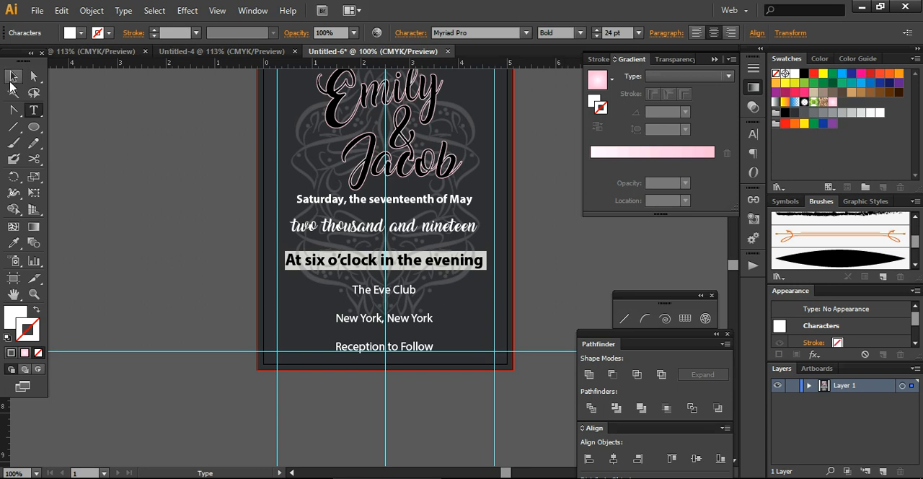
click(13, 76)
click(235, 320)
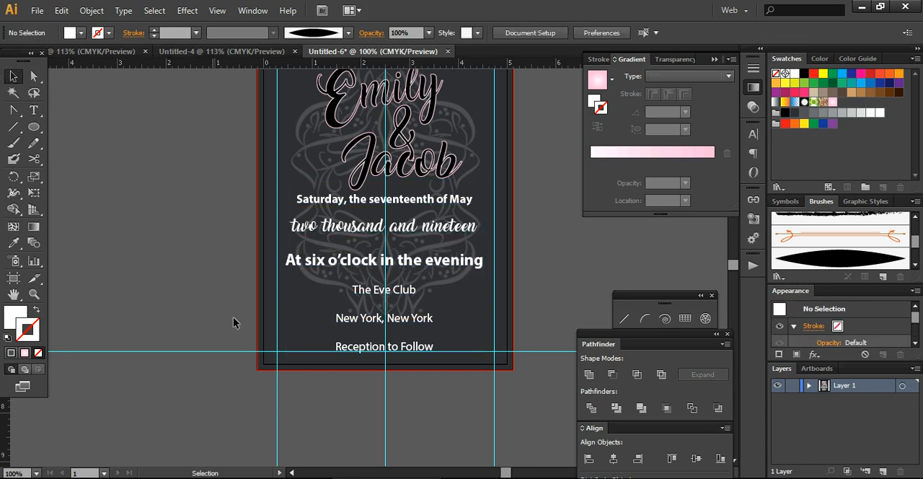
Change the font of the line "The Eve Club" to Amarillo.
double_click(393, 293)
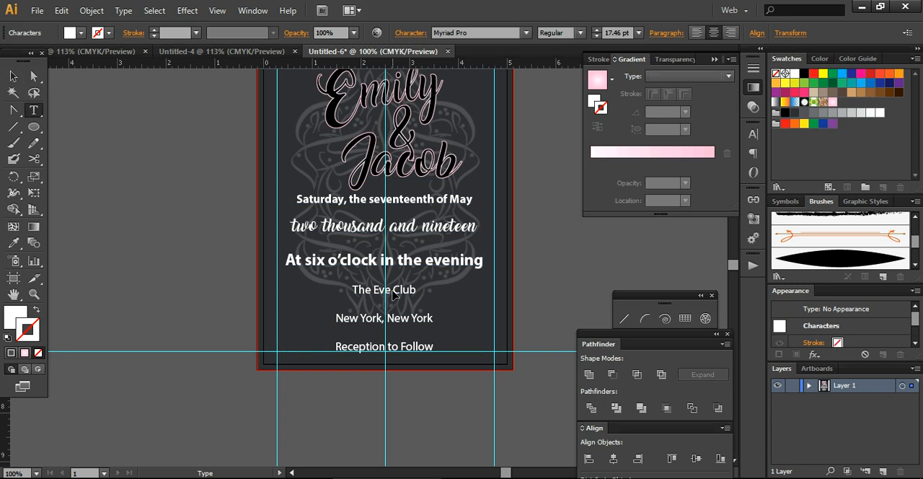
drag(353, 289, 424, 294)
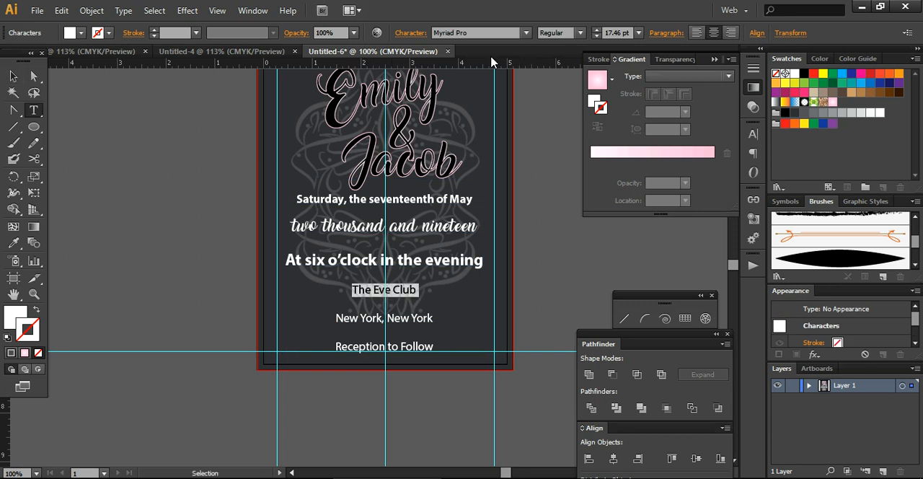
click(486, 31)
text(Amarillo)
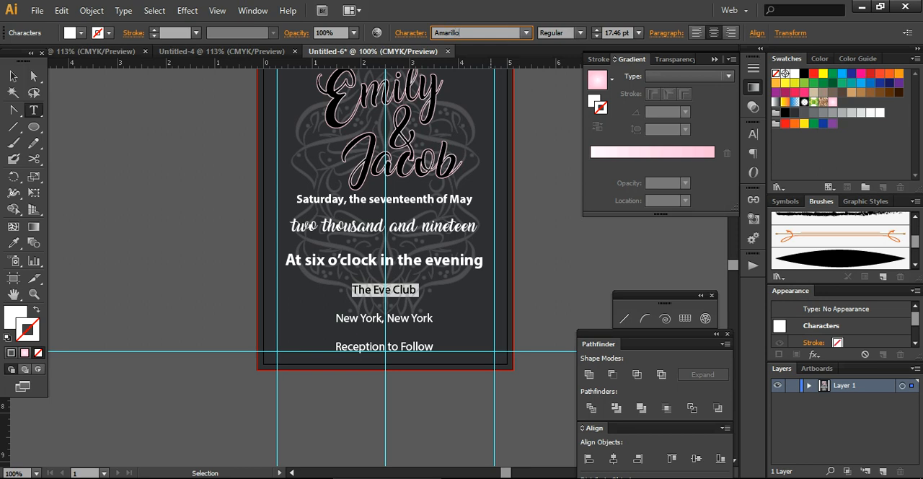
key(Return)
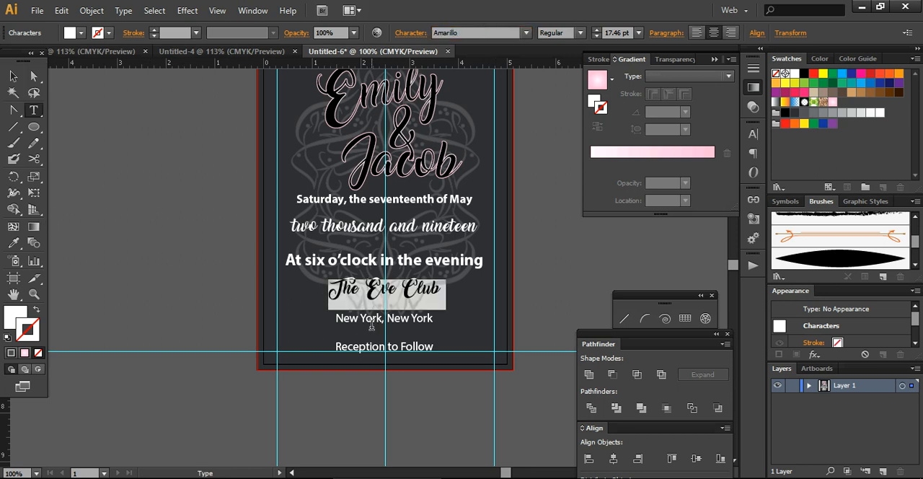
Move the event details text block by -0.5613 in horizontally and -0.1343 in vertically, and deselect it.
double_click(13, 76)
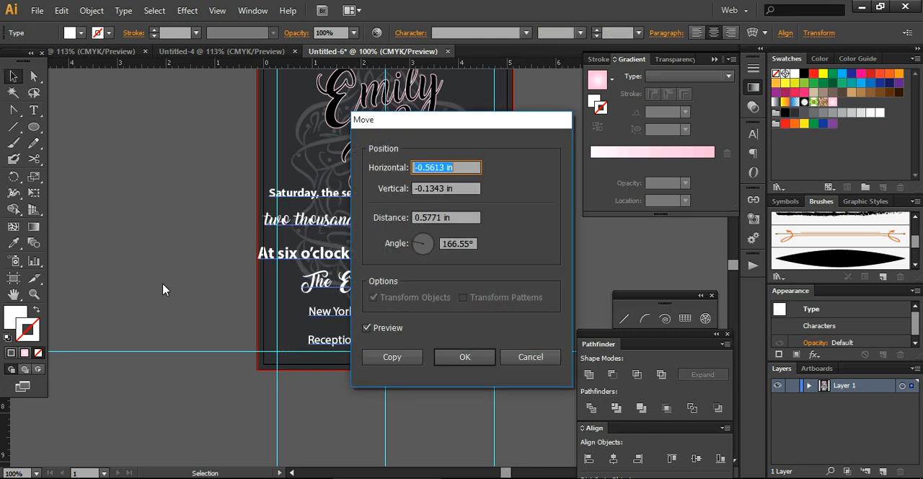
click(465, 357)
click(329, 414)
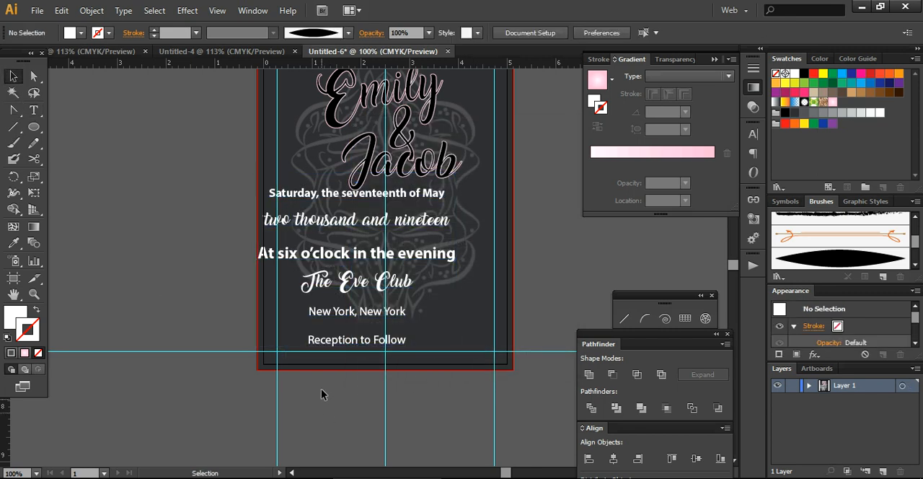
Centre the event details text block on the card's vertical centre guide and convert its text to outlines.
drag(337, 281, 368, 292)
click(336, 418)
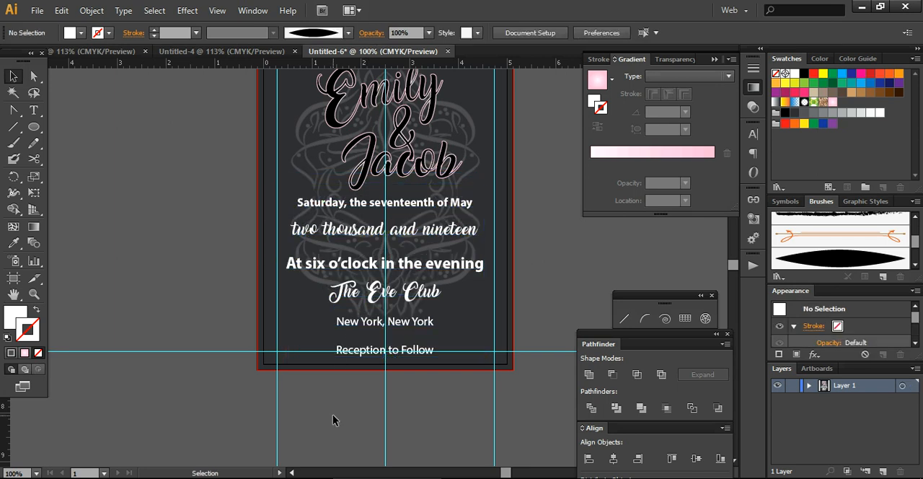
click(380, 273)
right_click(380, 272)
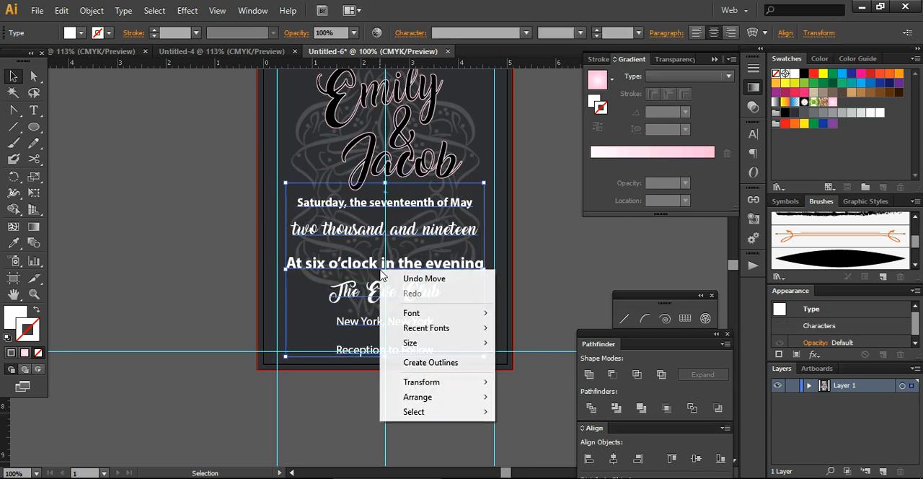
click(441, 371)
click(525, 300)
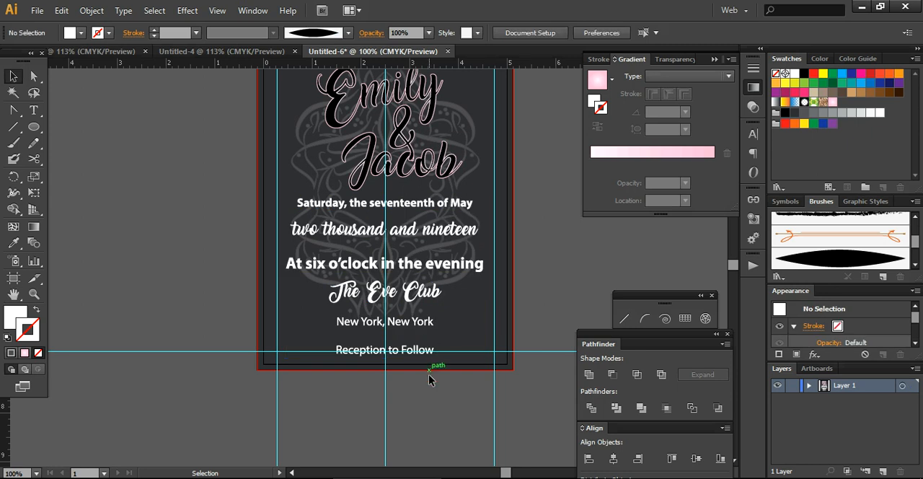
Shift the outlined event details slightly lower on the card, undo the stray last move and deselect them.
drag(404, 355, 405, 350)
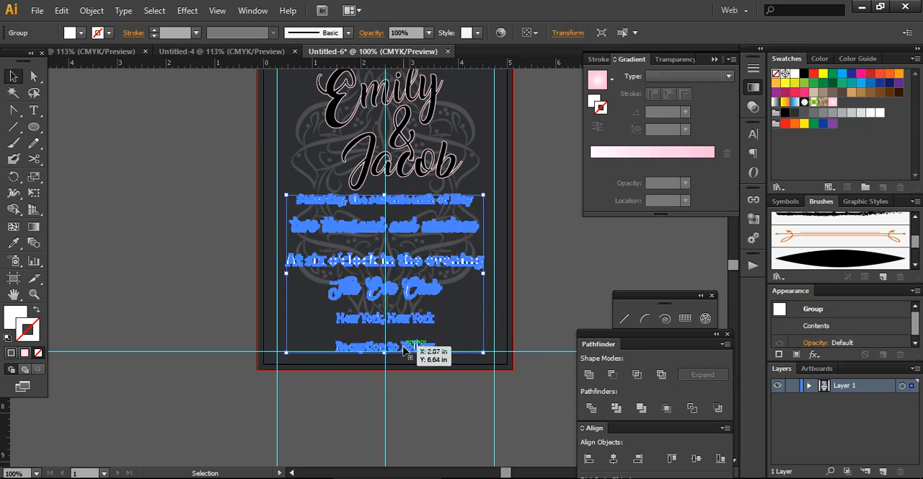
click(400, 288)
drag(392, 289, 265, 198)
key(ctrl+z)
click(197, 279)
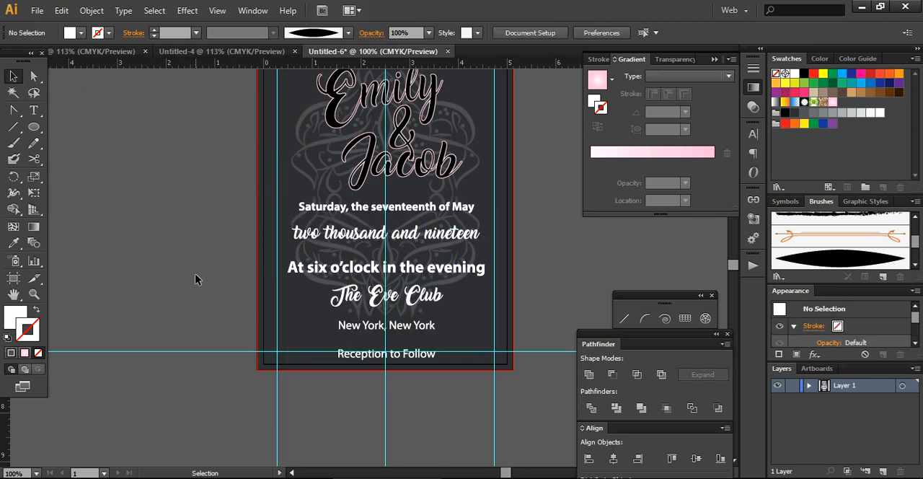
Ungroup the outlined event details and deselect them.
click(391, 303)
right_click(390, 307)
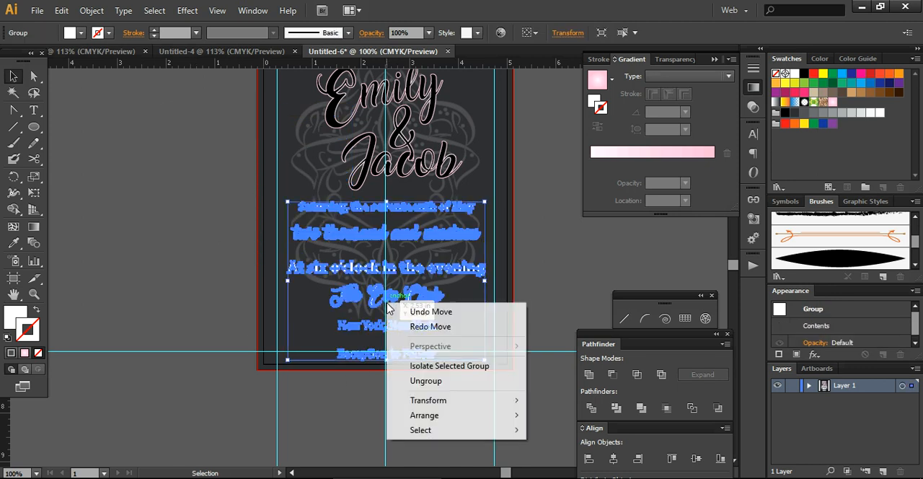
click(418, 380)
click(445, 381)
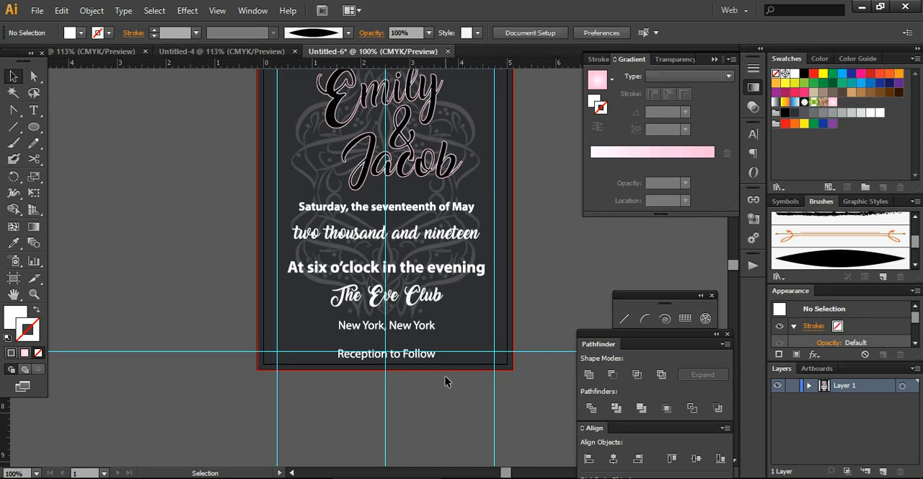
Move the line "Reception to Follow" up closer to "New York, New York" and deselect it.
click(355, 353)
drag(338, 350, 336, 348)
click(450, 421)
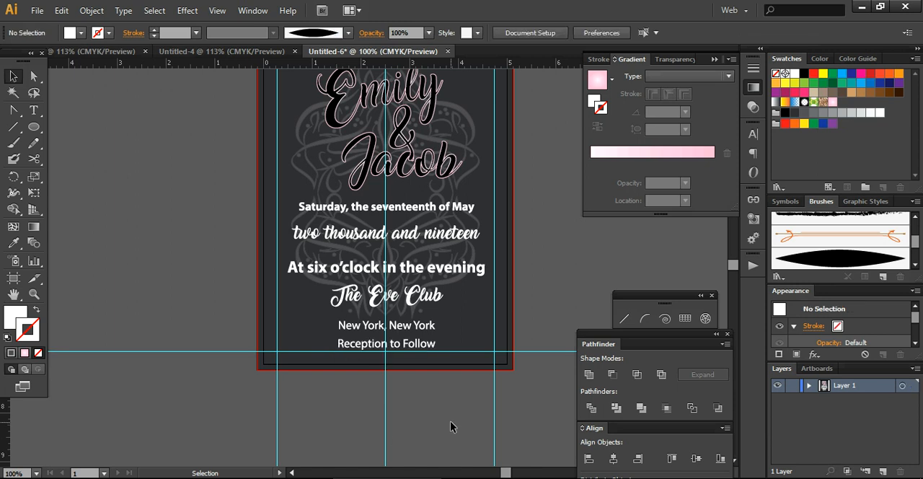
Fill the line "At six o'clock in the evening" with the pink radial gradient and give it no stroke.
click(392, 269)
drag(284, 261, 496, 278)
click(14, 245)
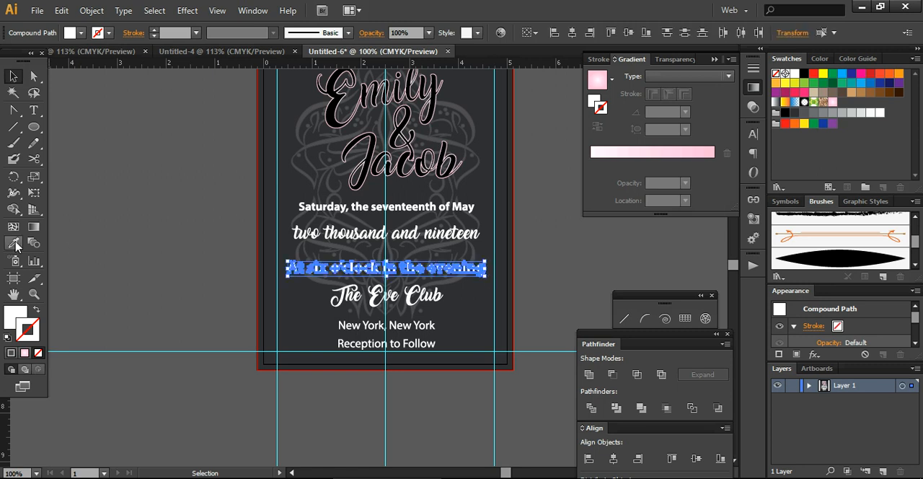
click(624, 151)
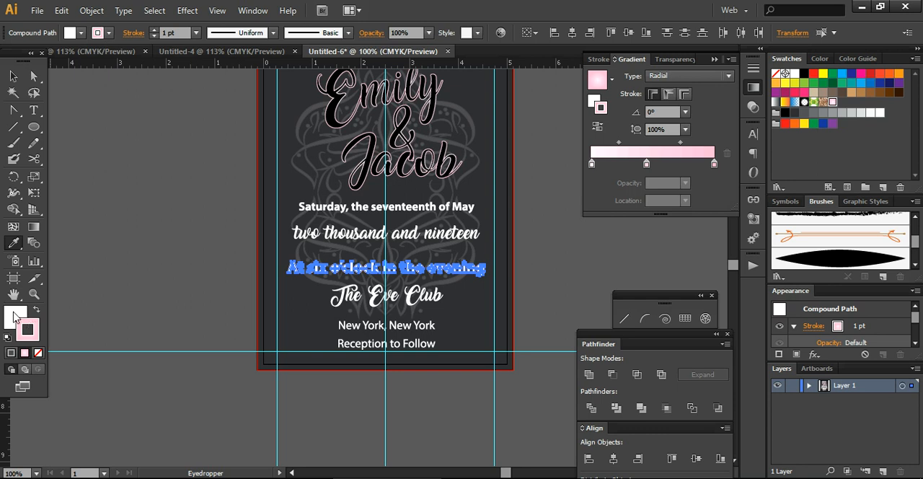
drag(21, 324, 11, 315)
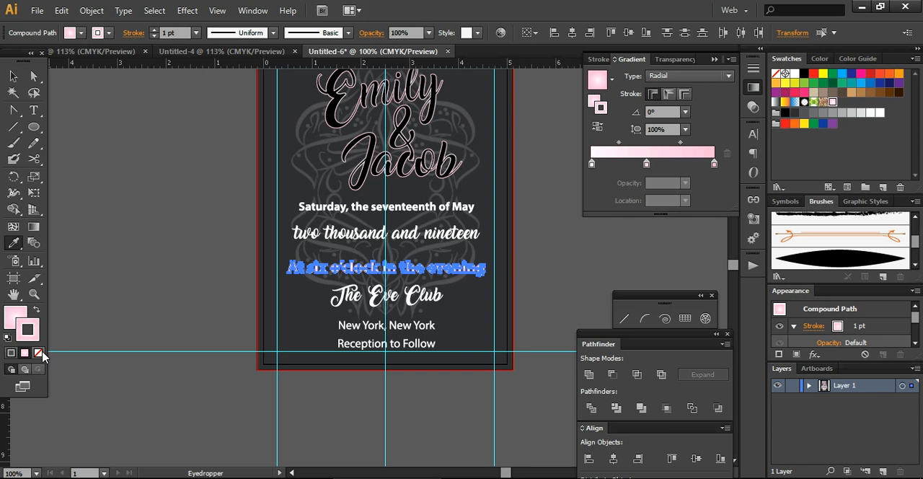
click(38, 352)
click(13, 76)
click(152, 250)
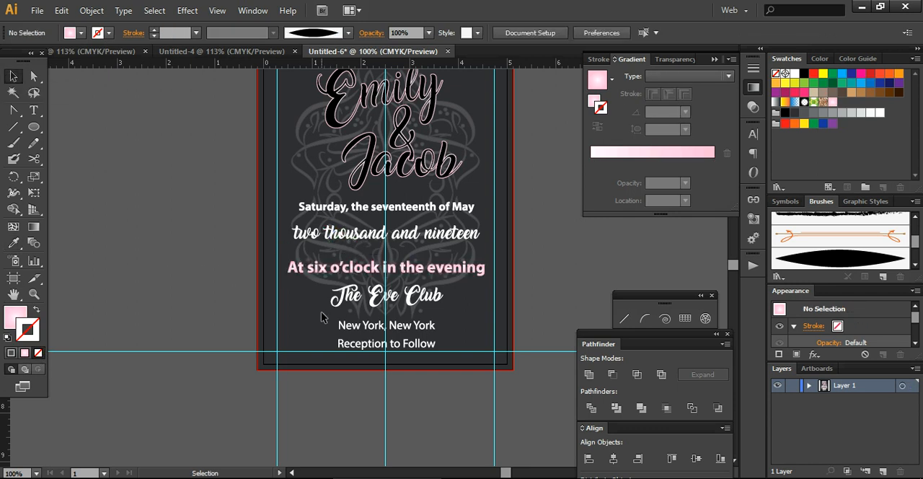
Apply the pink radial gradient to both the fill and the 1 pt stroke of "The Eve Club".
click(356, 302)
drag(318, 289, 463, 324)
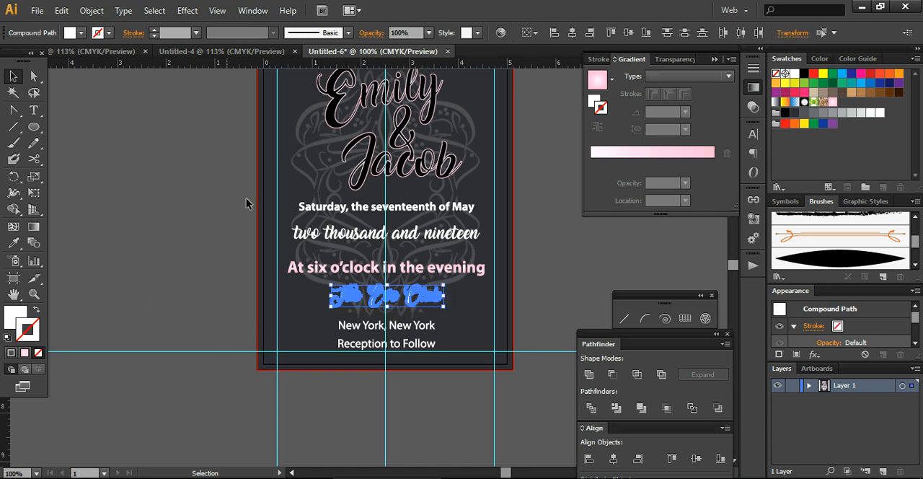
click(626, 152)
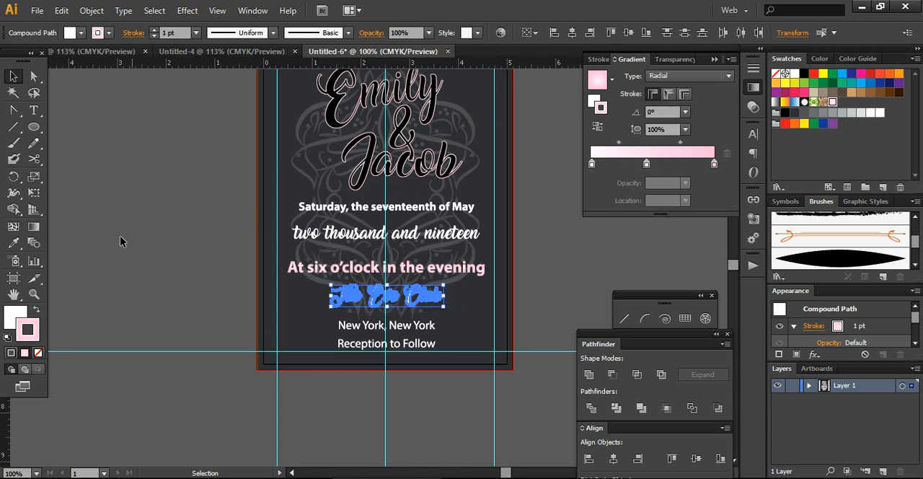
drag(29, 321, 7, 314)
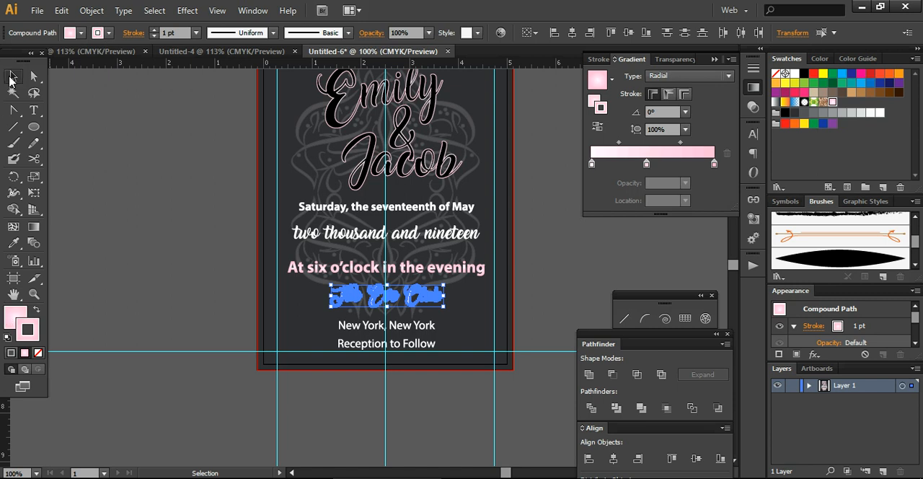
click(155, 220)
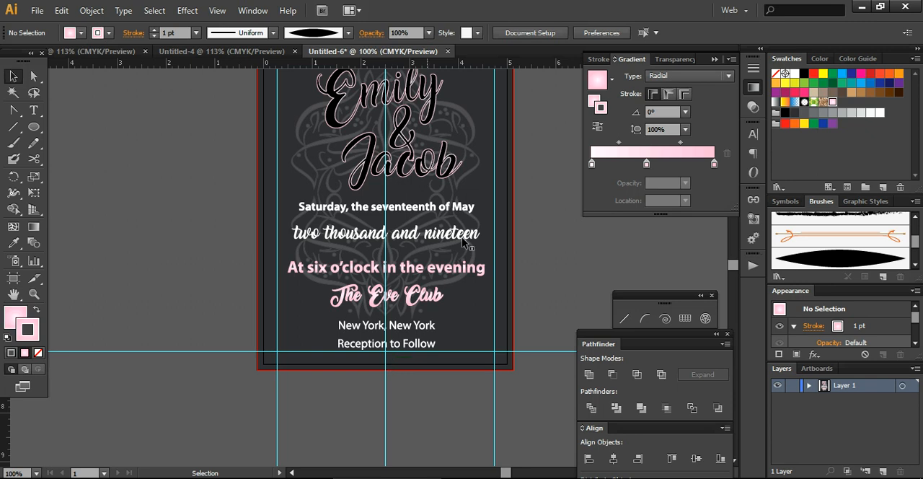
Unlock all locked objects in the document and deselect them.
scroll(732, 262, up, 3)
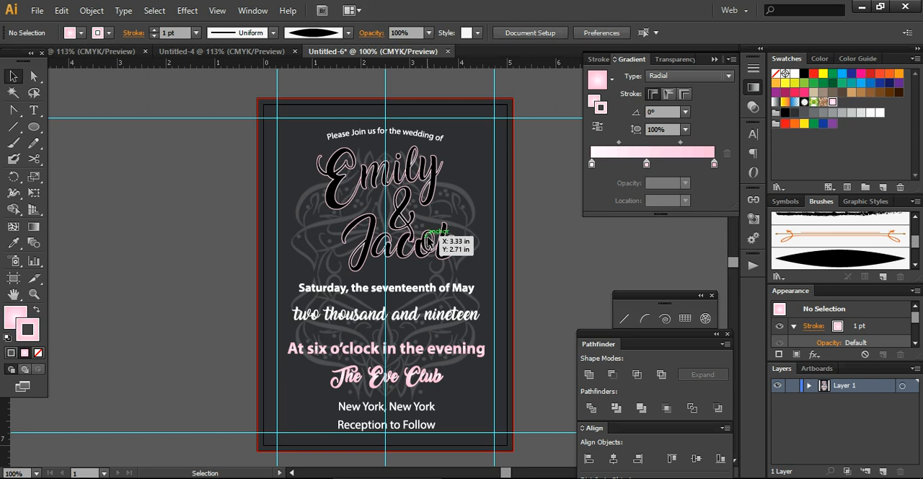
click(83, 13)
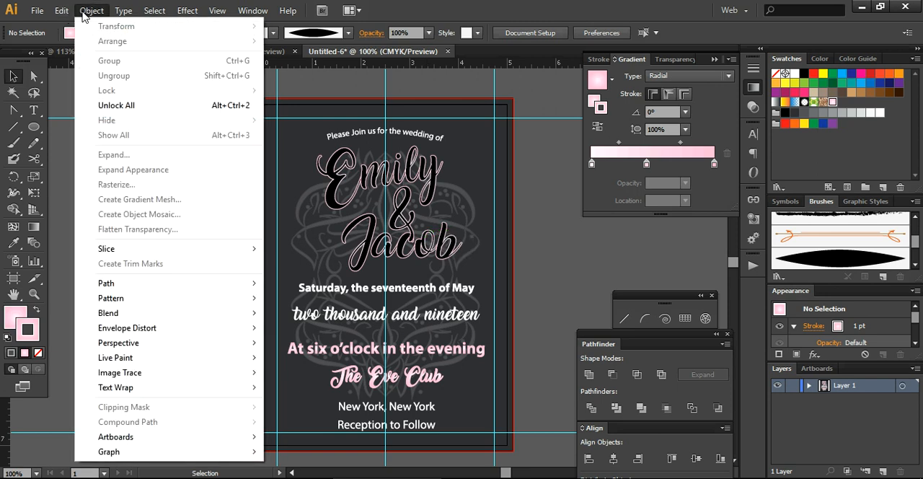
click(123, 105)
click(206, 267)
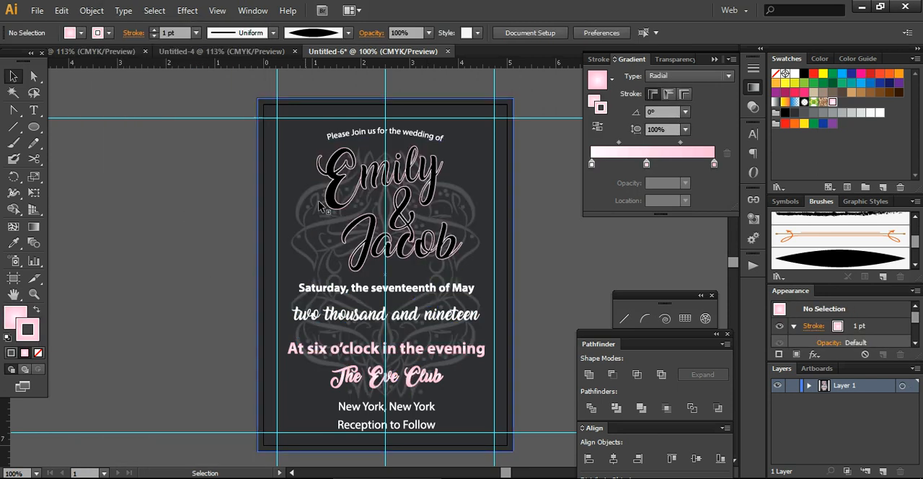
Select both script names and the ampersand together, nudge them up towards the curved invitation line and deselect them.
click(372, 182)
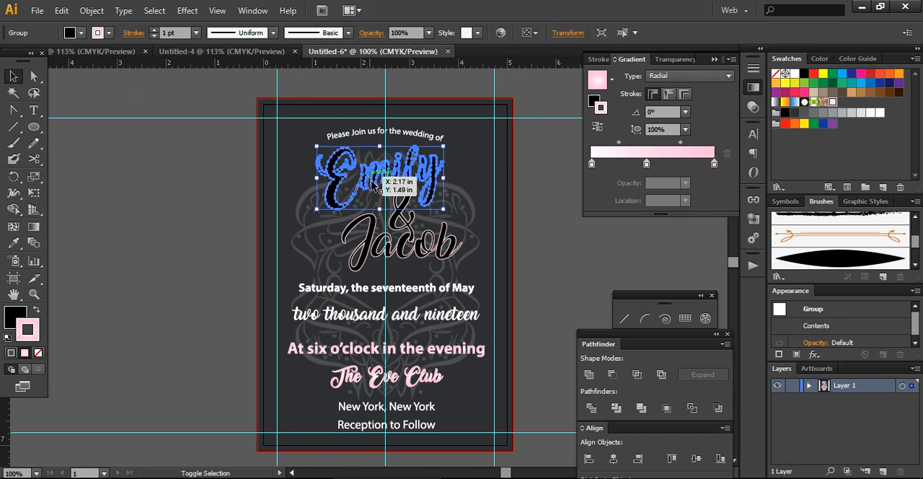
shift+click(405, 245)
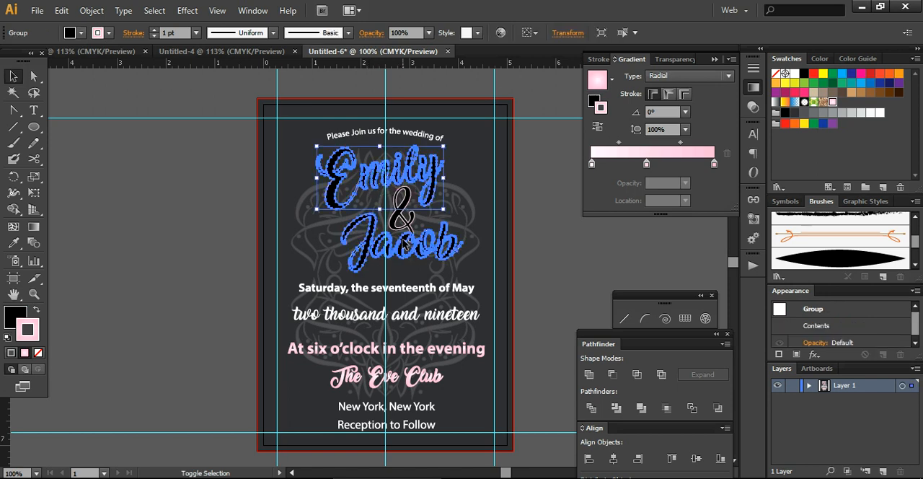
shift+click(405, 220)
key(Up)
key(Up)
key(Up)
key(Up)
key(Up)
key(Up)
key(Up)
key(Up)
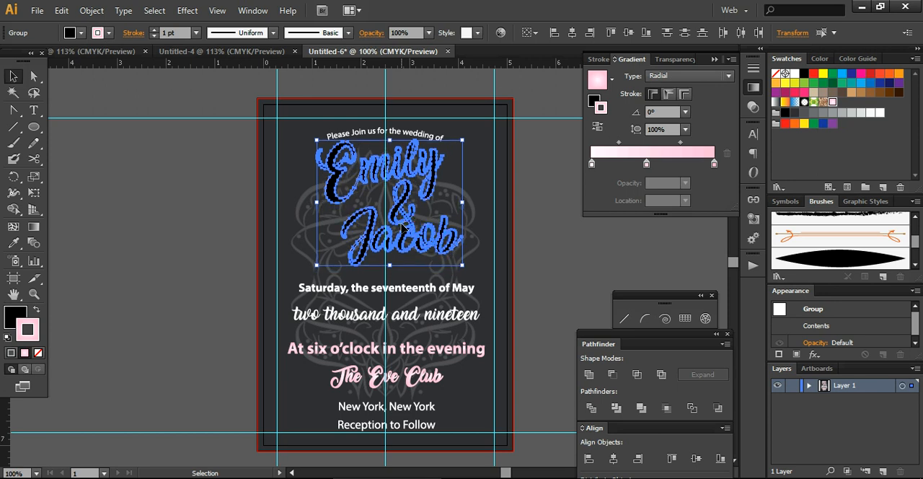
click(526, 270)
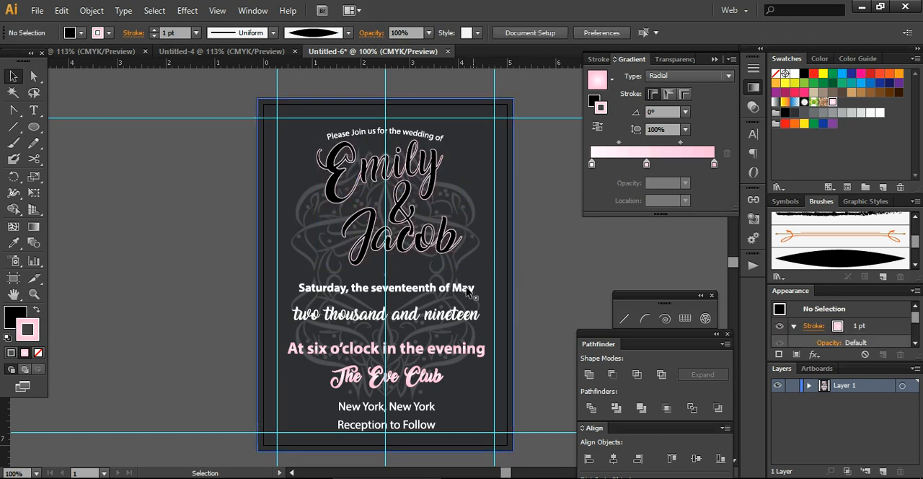
click(432, 289)
drag(433, 291, 433, 292)
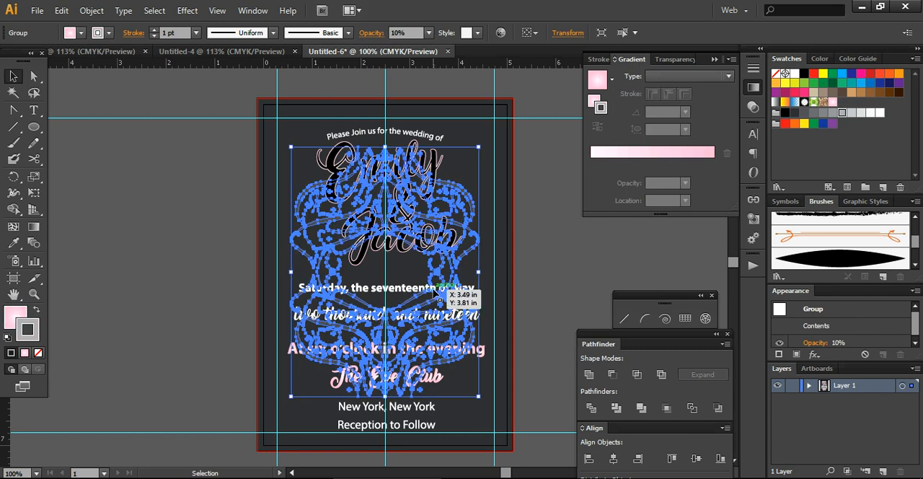
click(505, 342)
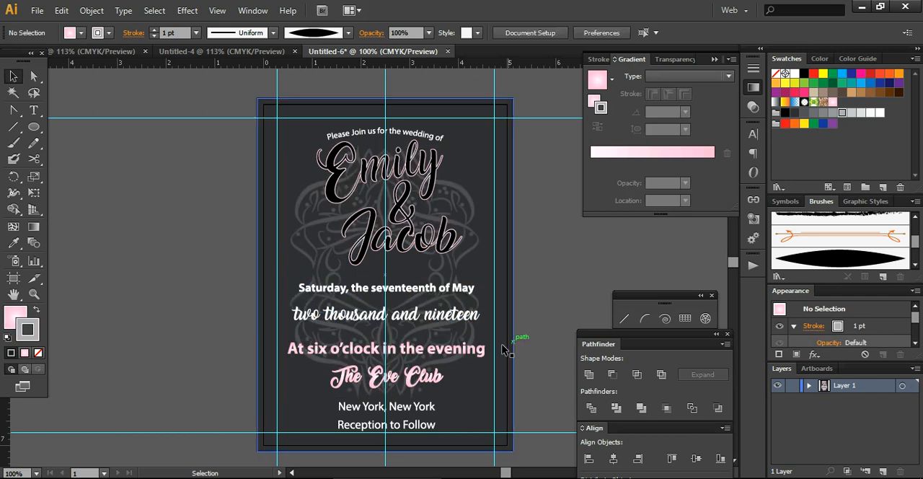
click(454, 288)
click(521, 292)
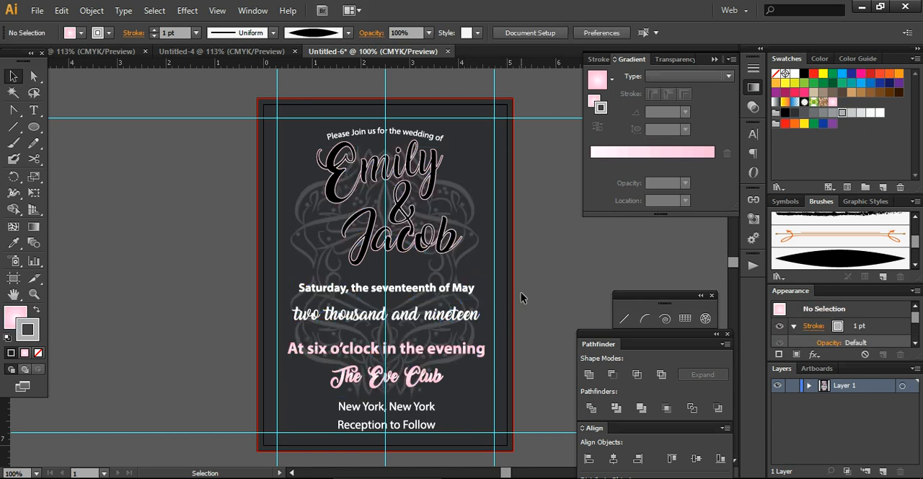
click(365, 289)
click(218, 195)
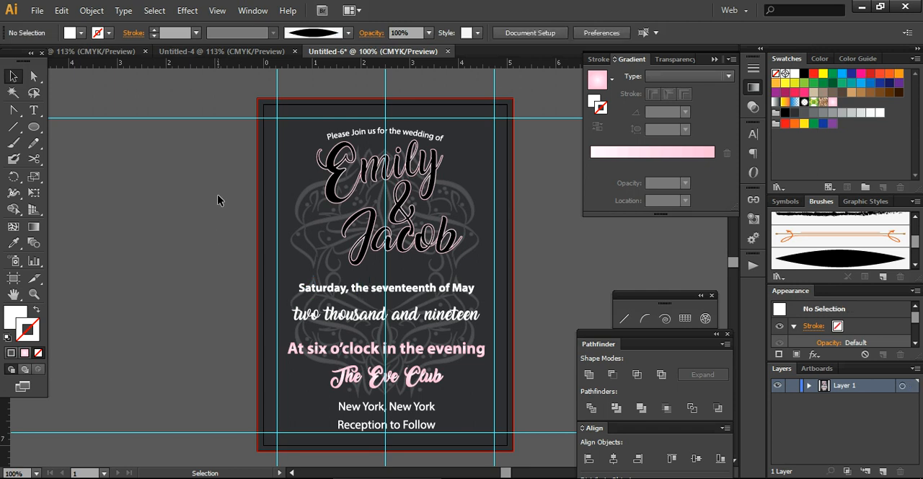
drag(230, 180, 446, 239)
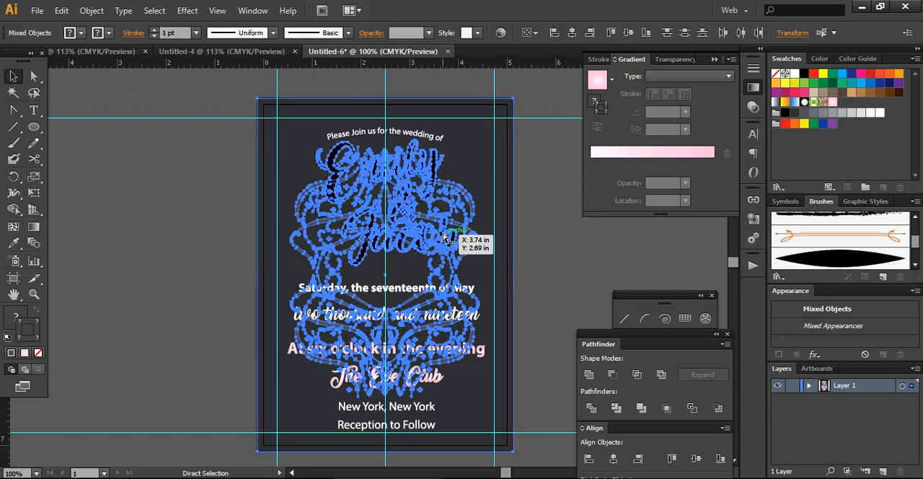
click(451, 242)
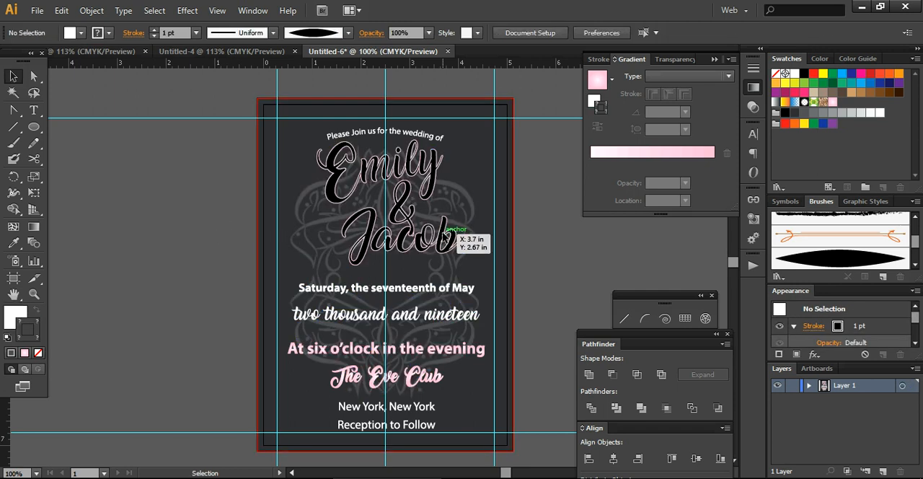
Nudge the whole line "Saturday, the seventeenth of May" up towards the script names.
click(433, 288)
drag(277, 279, 488, 303)
key(Up)
key(Up)
key(Up)
key(Up)
key(Up)
key(Up)
key(Up)
key(Up)
key(Up)
key(Up)
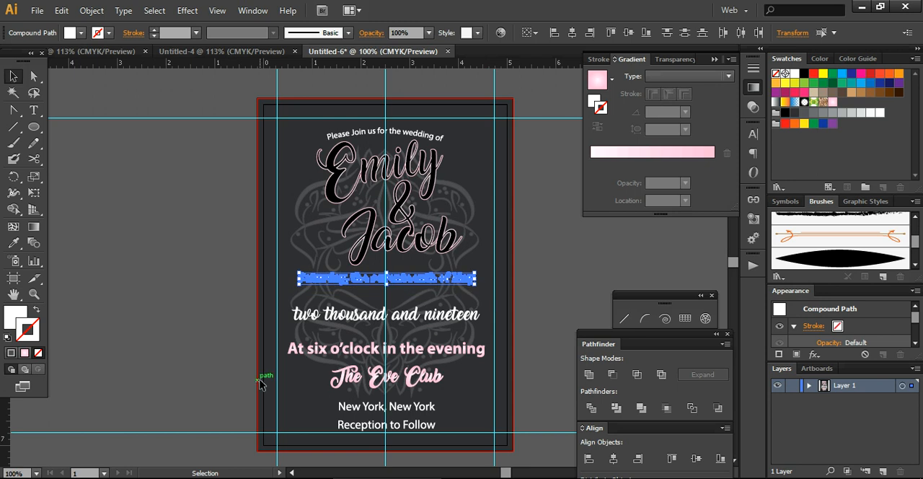
Nudge the line "two thousand and nineteen" up closer to the date line above it and deselect it.
click(469, 331)
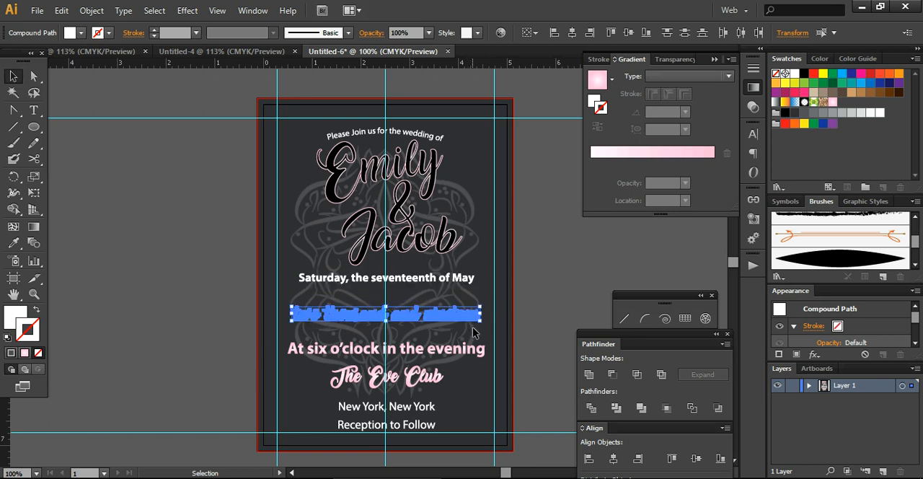
key(Up)
key(Up)
key(Up)
key(Up)
key(Up)
key(Up)
key(Up)
key(Up)
key(Up)
key(Up)
key(Up)
key(Up)
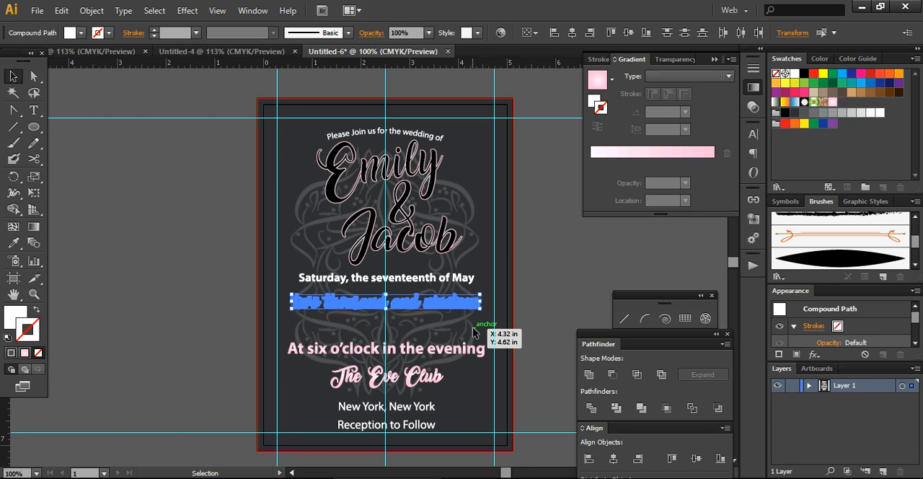
click(542, 345)
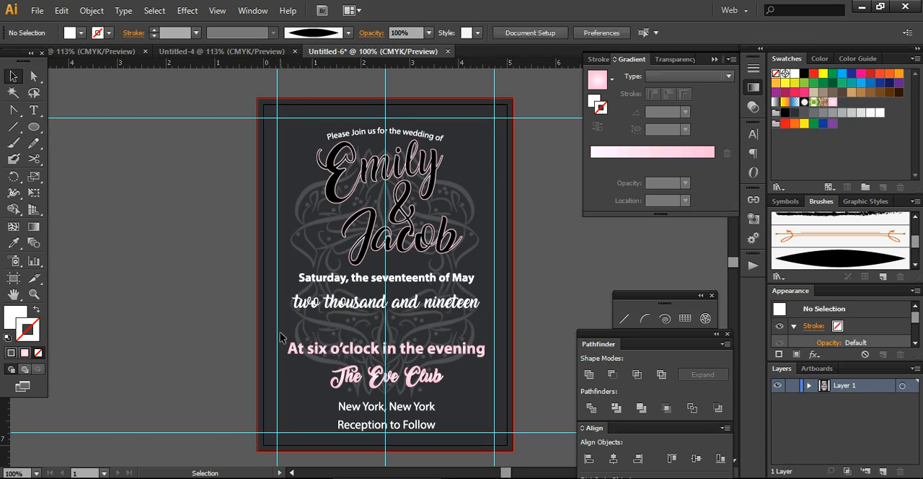
Select the pink lines "At six o'clock in the evening" and "The Eve Club" and nudge them up together.
drag(286, 338, 482, 389)
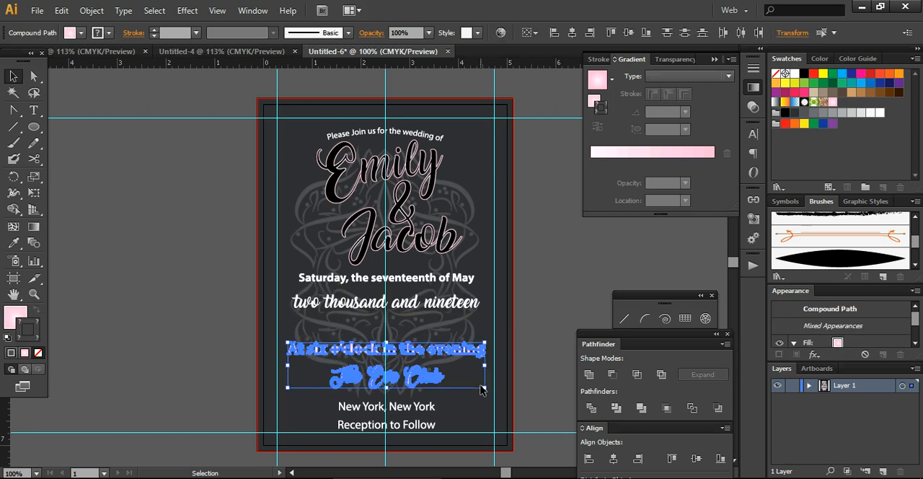
key(Up)
key(Up)
key(Up)
key(Up)
key(Up)
key(Up)
key(Up)
key(Up)
key(Up)
key(Up)
key(Up)
key(Up)
key(Up)
key(Up)
key(Up)
key(Up)
key(Up)
key(Up)
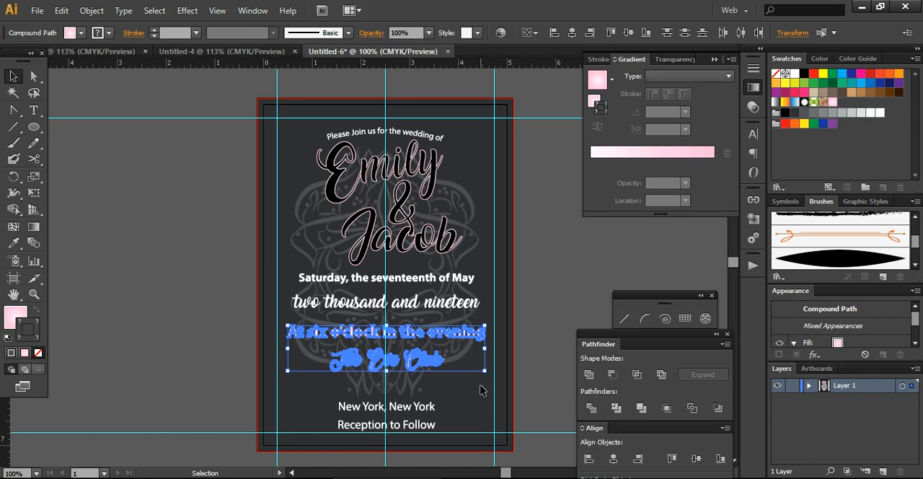
Select the whole line "New York, New York" and nudge it up beneath "The Eve Club".
click(399, 408)
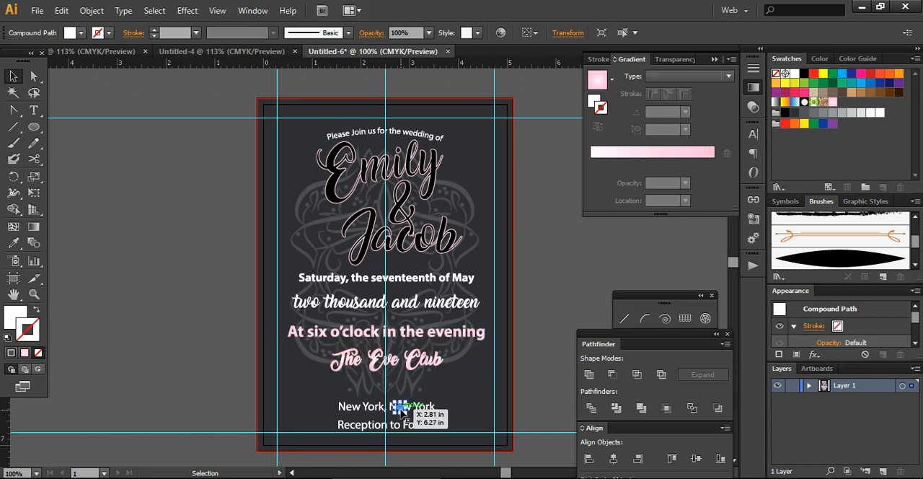
drag(332, 391, 446, 416)
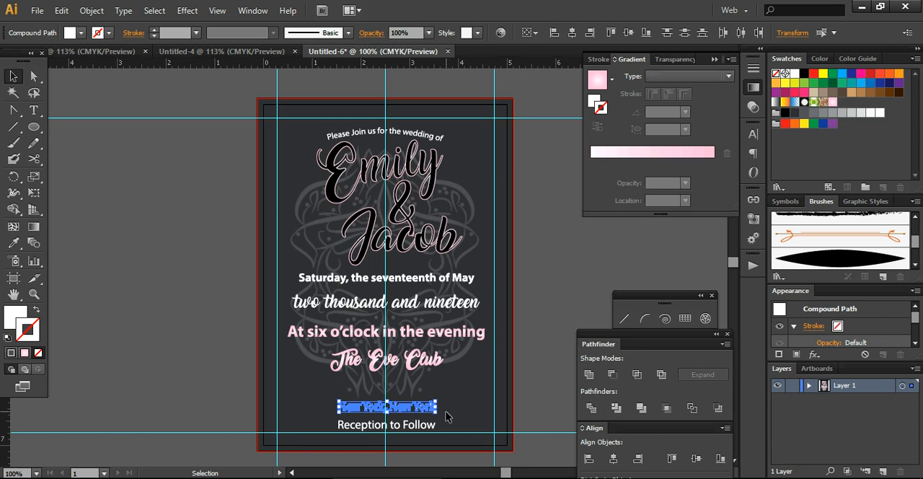
key(Up)
key(Up)
key(Up)
key(Up)
key(Up)
key(Up)
key(Up)
key(Up)
key(Up)
key(Up)
key(Up)
key(Up)
key(Up)
key(Up)
key(Up)
key(Up)
key(Up)
key(Up)
key(Up)
key(Up)
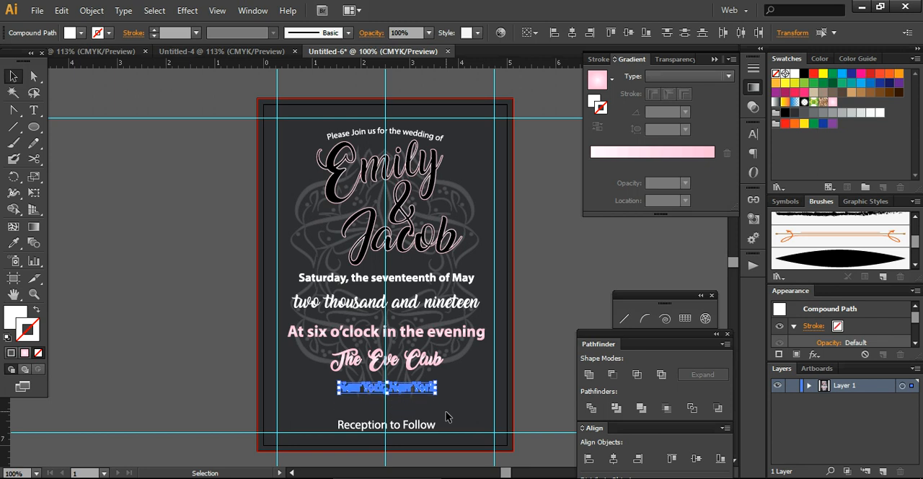
Nudge the line "Reception to Follow" up closer to the "New York, New York" line and deselect it.
drag(324, 418, 479, 453)
key(Up)
key(Up)
key(Up)
key(Up)
key(Up)
key(Up)
key(Up)
key(Up)
key(Up)
key(Up)
key(Up)
key(Up)
key(Up)
key(Up)
key(Up)
key(Up)
key(Up)
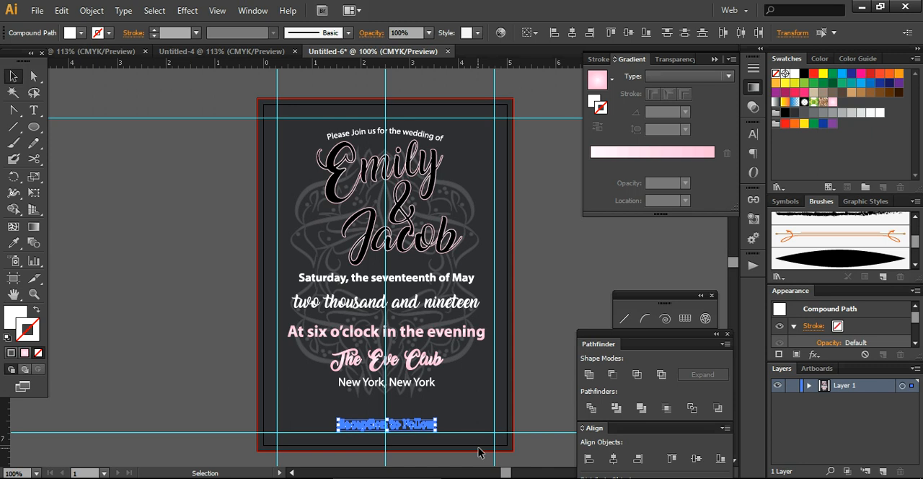
click(551, 321)
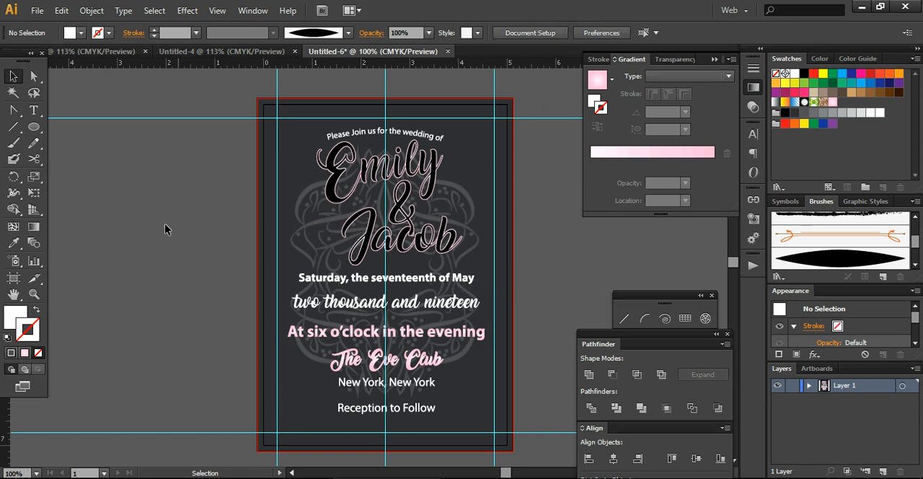
Save the card under the name "wedding invitation" as an Adobe PDF file in the AI file folder.
click(36, 11)
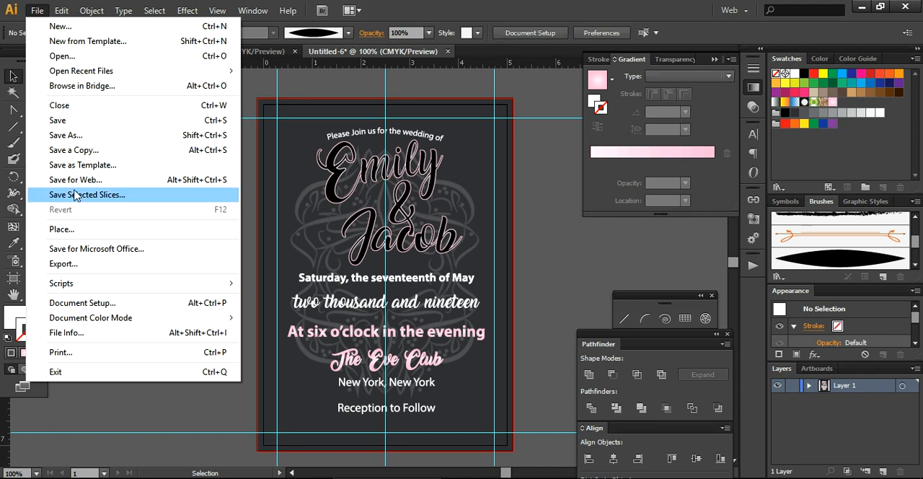
click(87, 136)
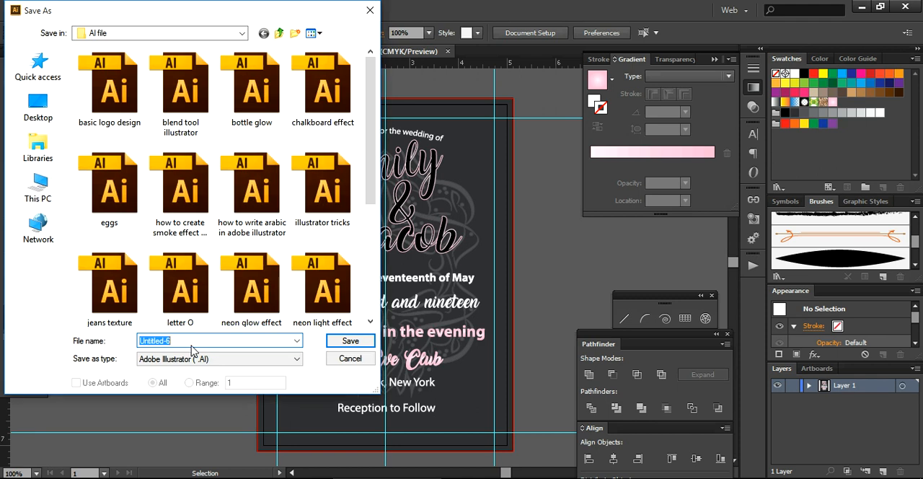
text(wedding invitation)
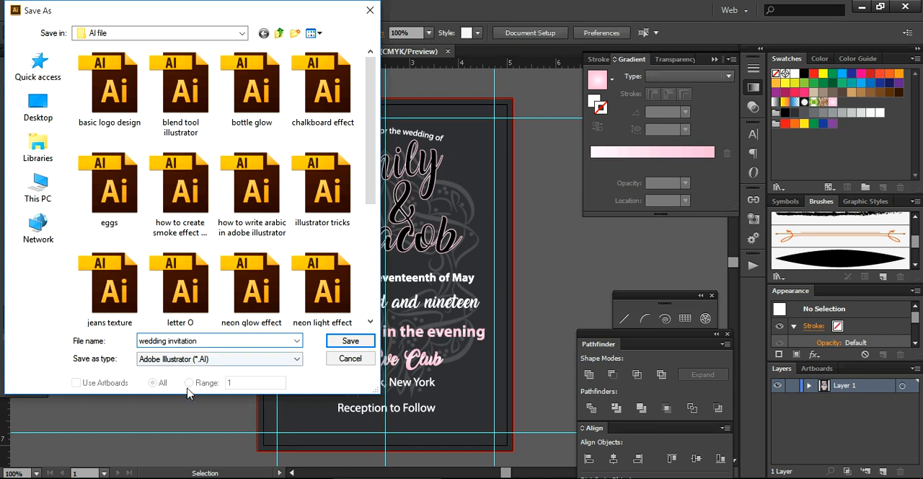
click(208, 358)
click(196, 390)
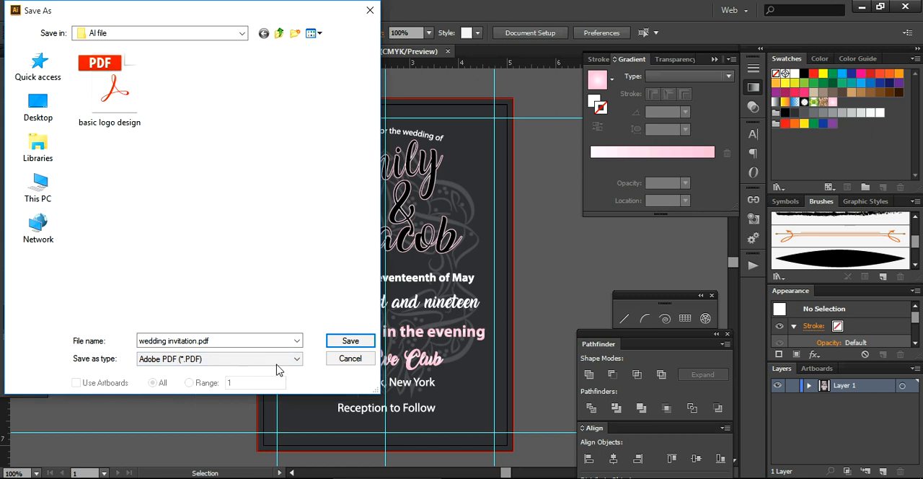
click(349, 341)
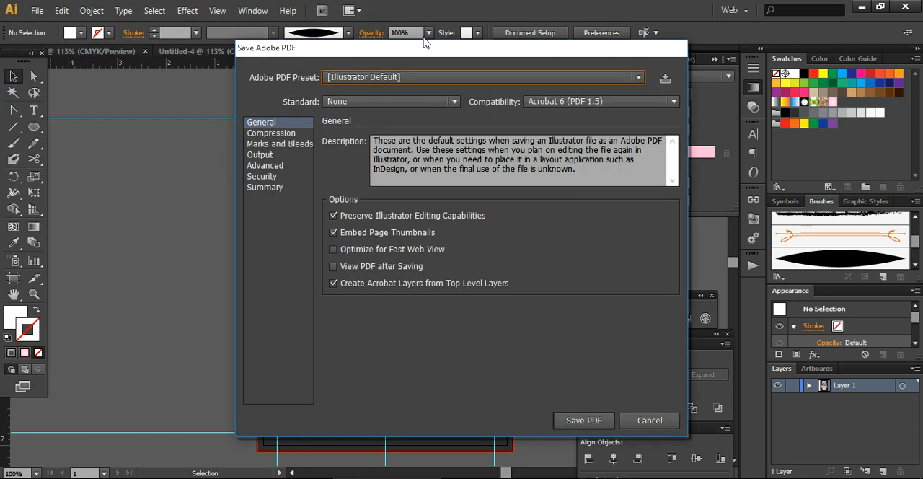
Set the PDF export to the High Quality Print preset with the document bleed settings and trim marks included.
click(428, 77)
click(401, 133)
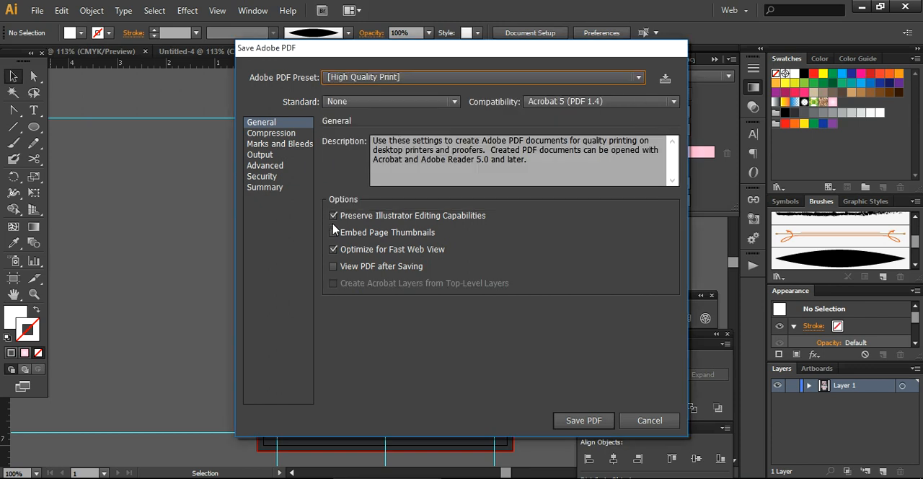
click(298, 145)
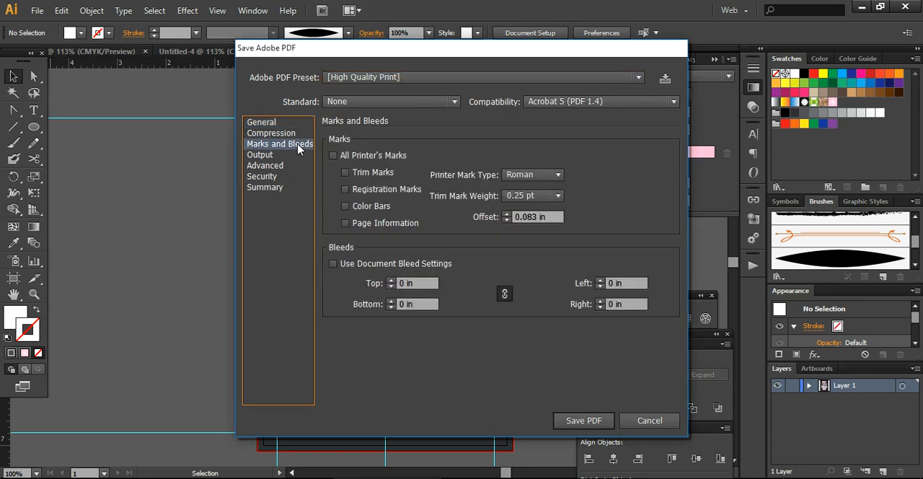
click(333, 264)
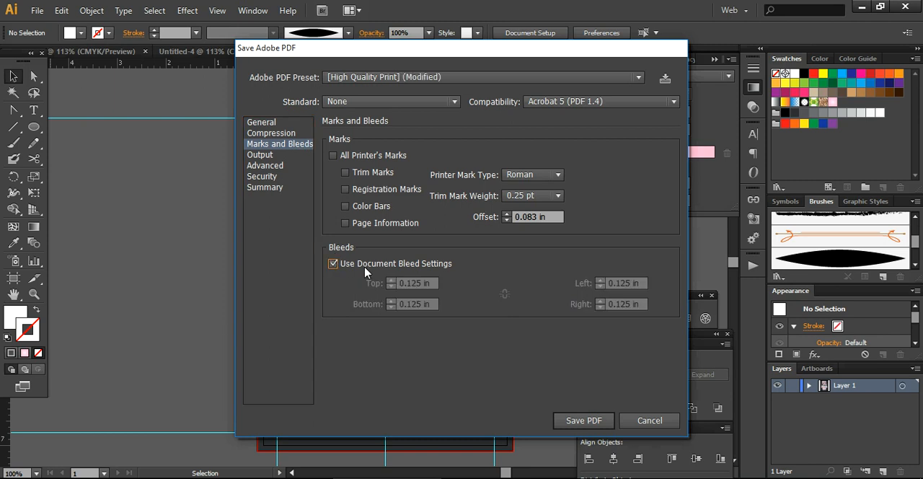
click(344, 173)
Enable viewing the PDF after saving in the general export options and save the PDF.
click(266, 123)
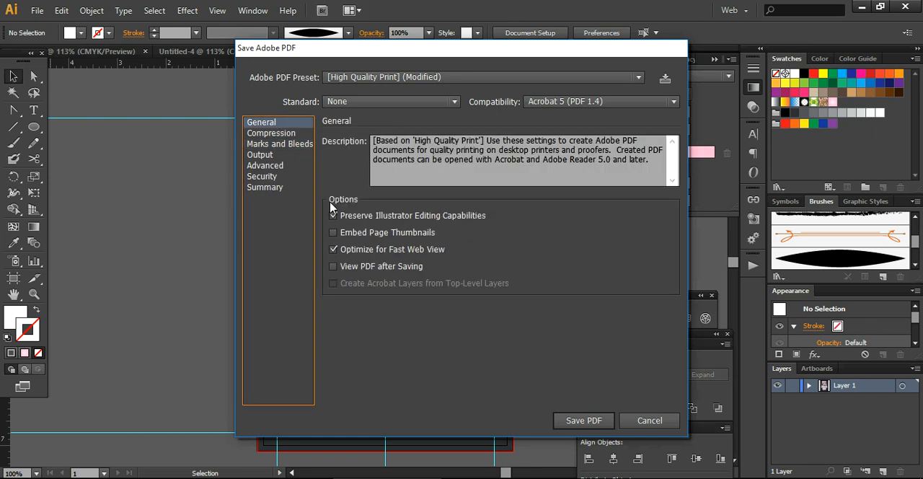
click(336, 267)
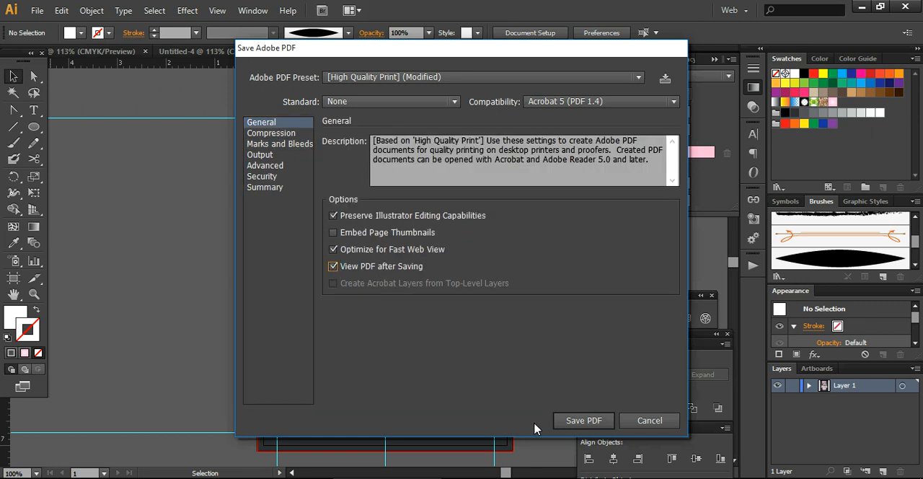
click(577, 429)
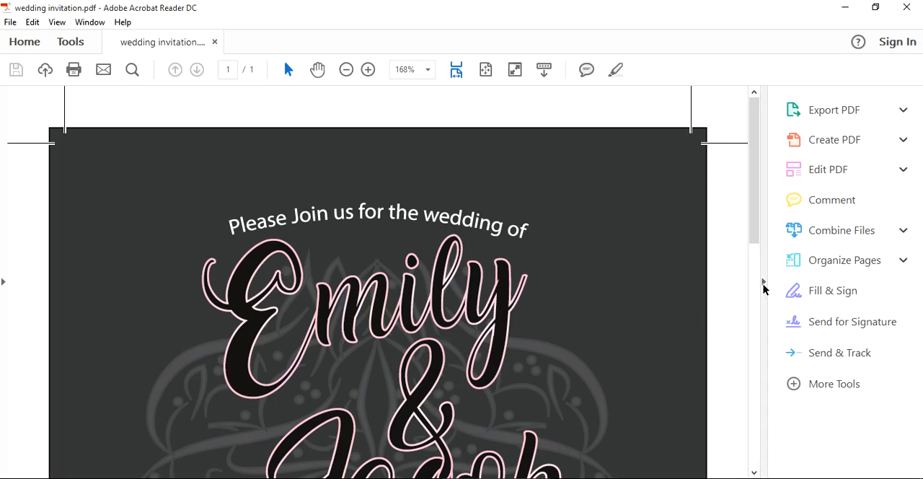
In Acrobat Reader, hide the tools pane and examine the exported invitation with its trim marks at 125% zoom.
click(765, 288)
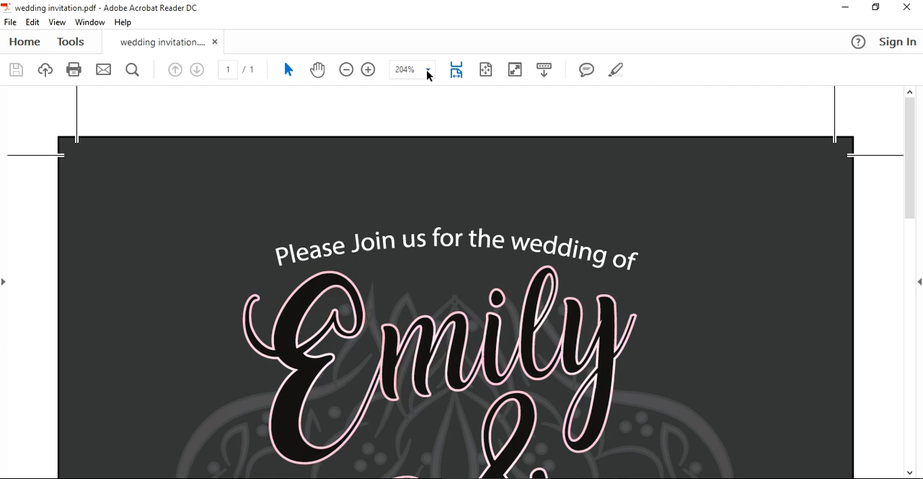
click(429, 72)
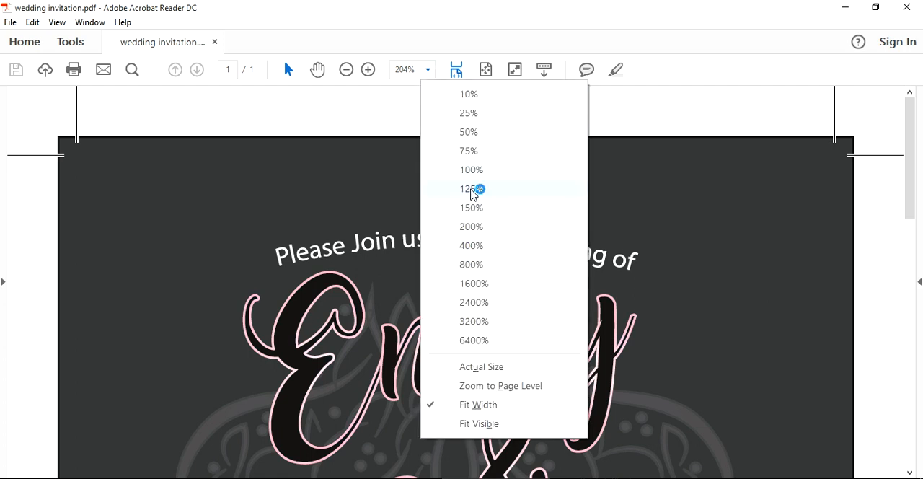
click(474, 190)
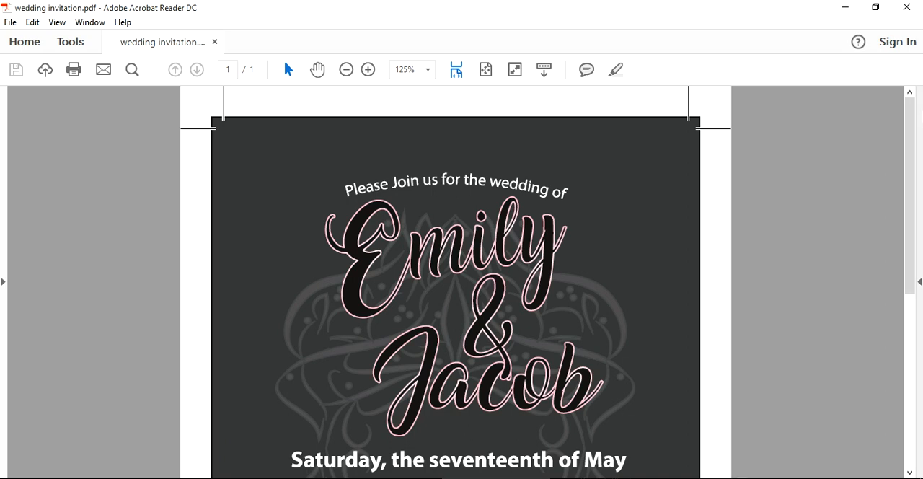
drag(913, 138, 887, 186)
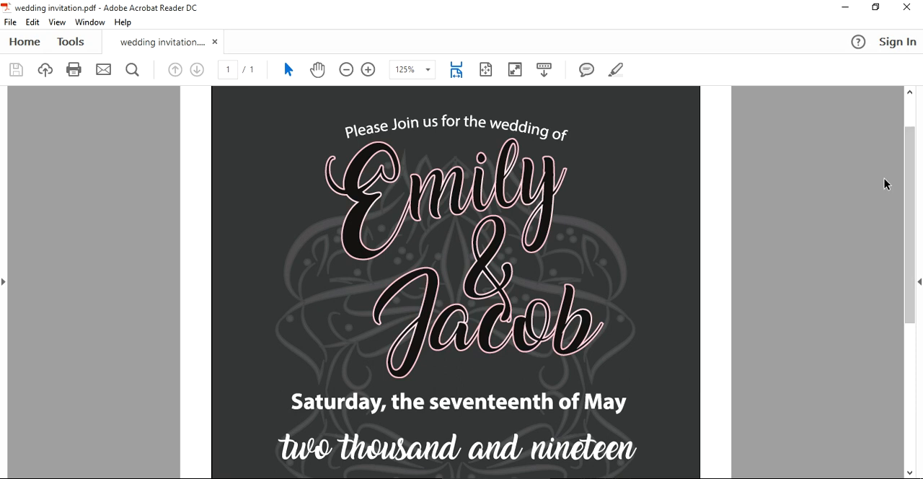